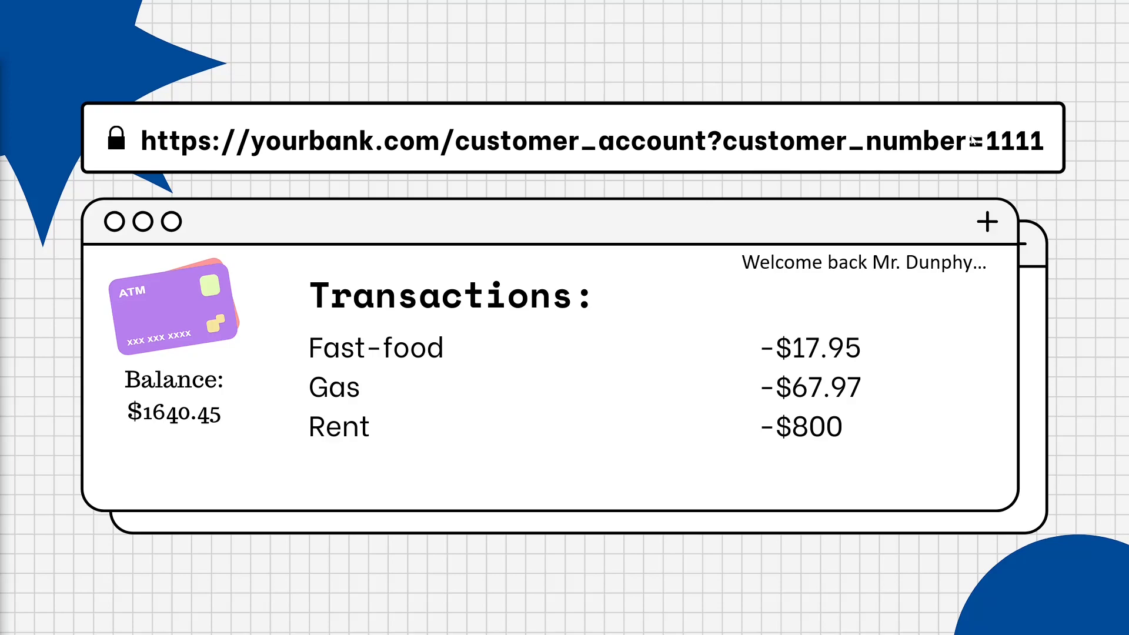
click(889, 177)
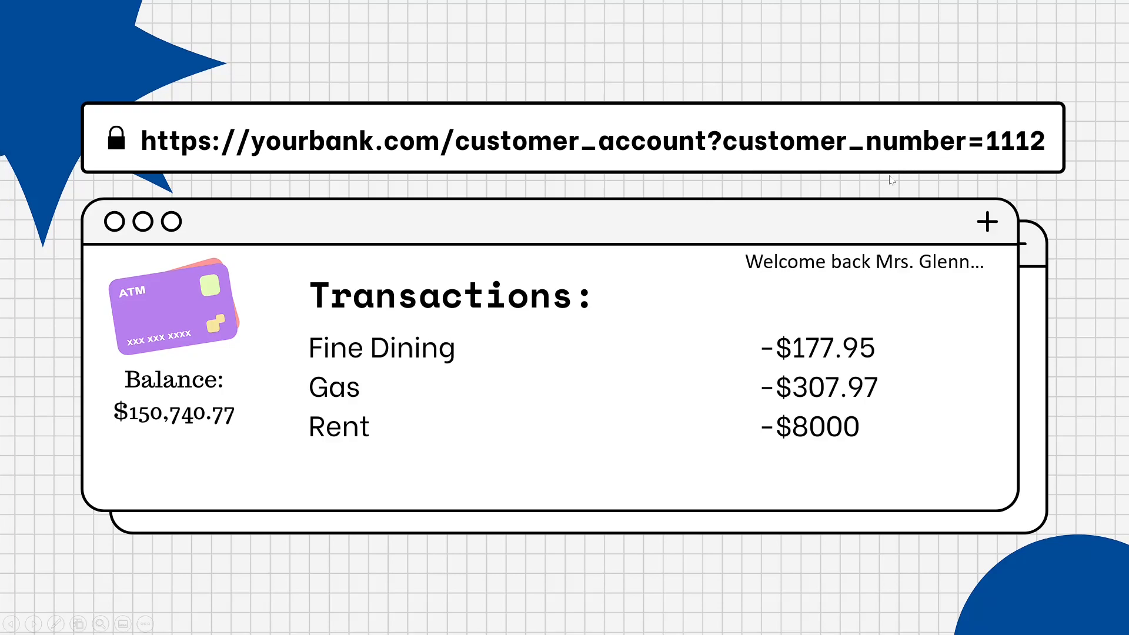
click(839, 262)
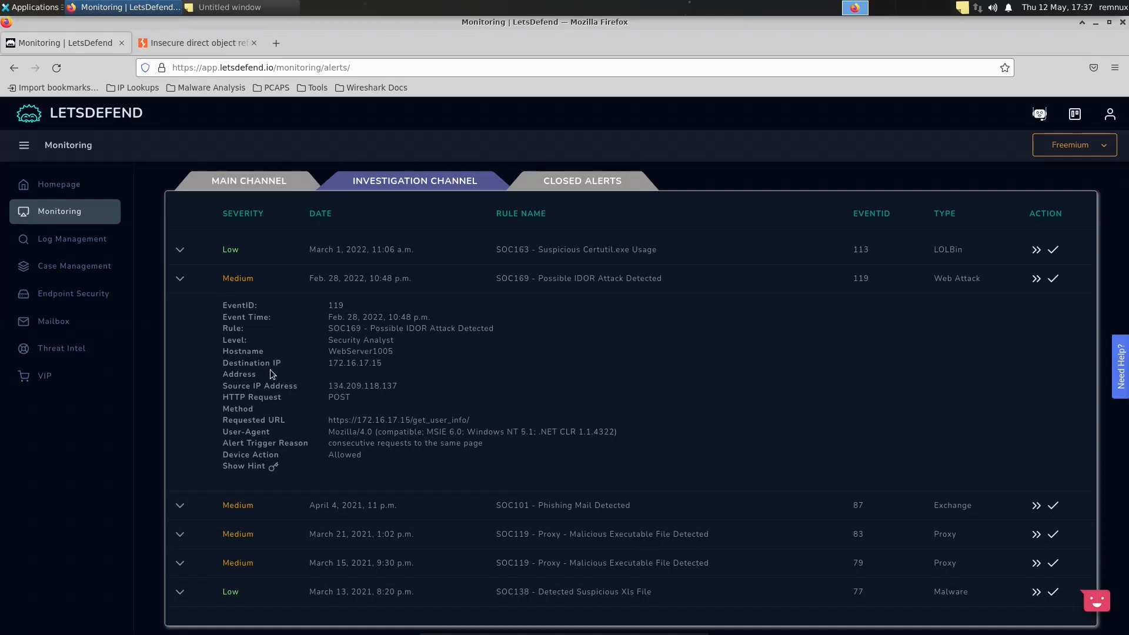
Step: Switch to the sticky note with the alert details and copy the source IP address 134.209.118.137
key(alt+Tab)
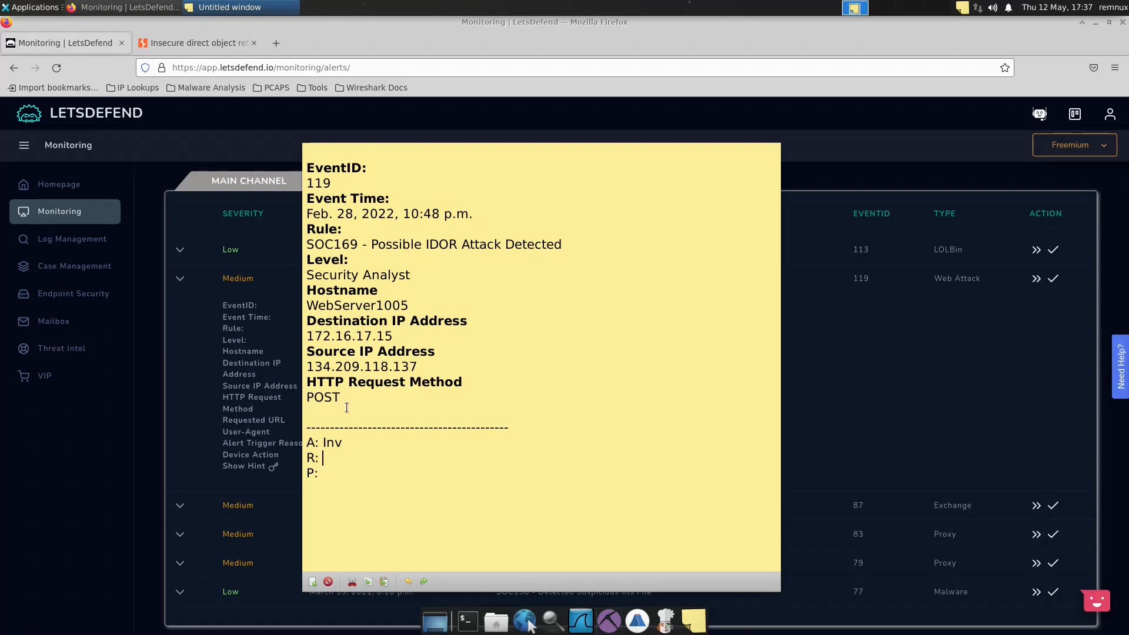
double_click(355, 366)
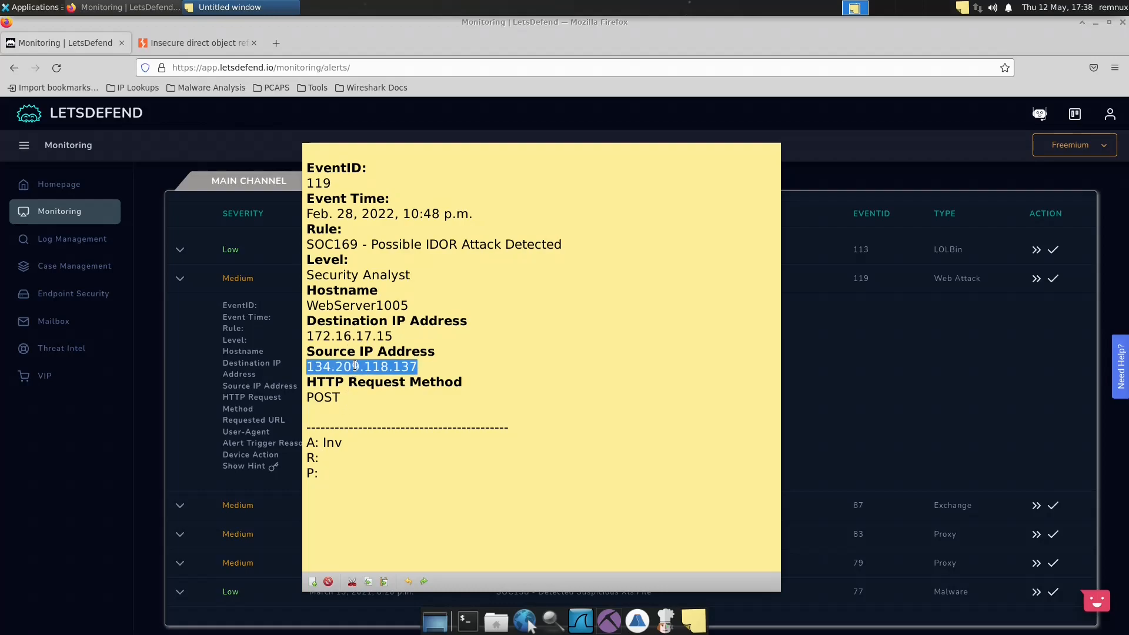
click(309, 367)
drag(307, 367, 419, 367)
key(ctrl+c)
Step: Open abuseipdb.com and virustotal.com in separate new browser tabs
click(275, 43)
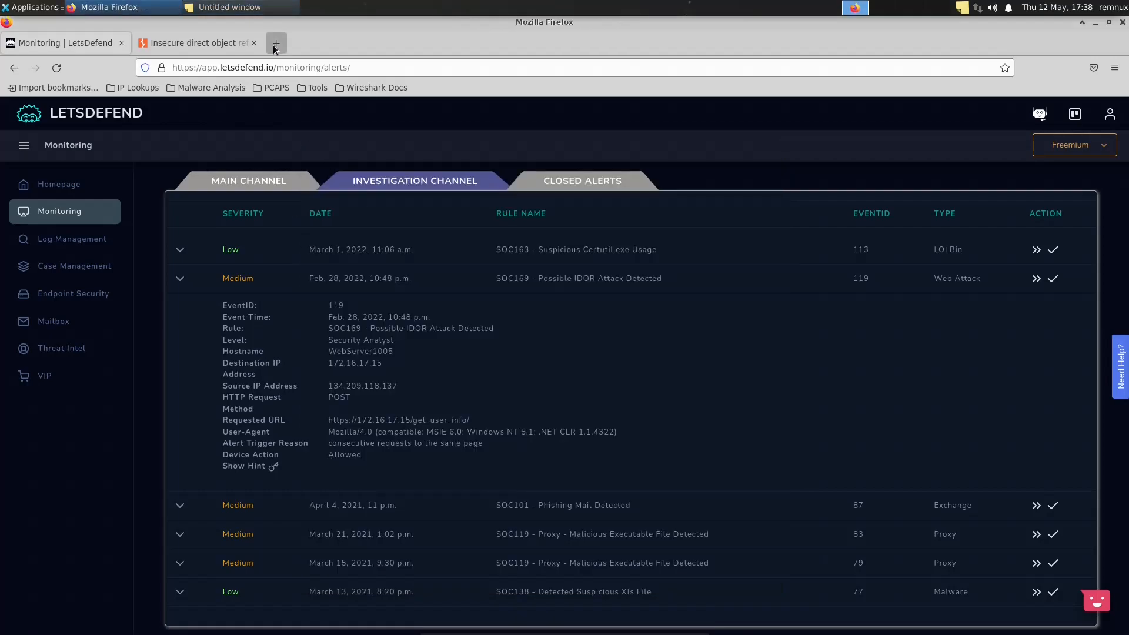
text(abuseipdb.com)
key(Return)
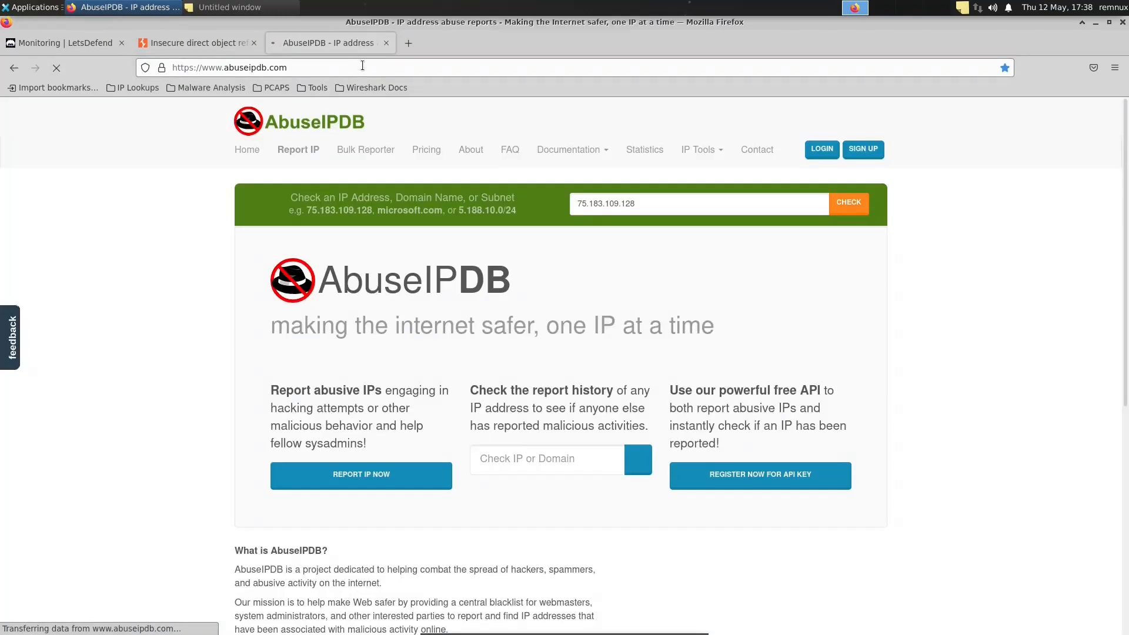
click(408, 43)
click(392, 67)
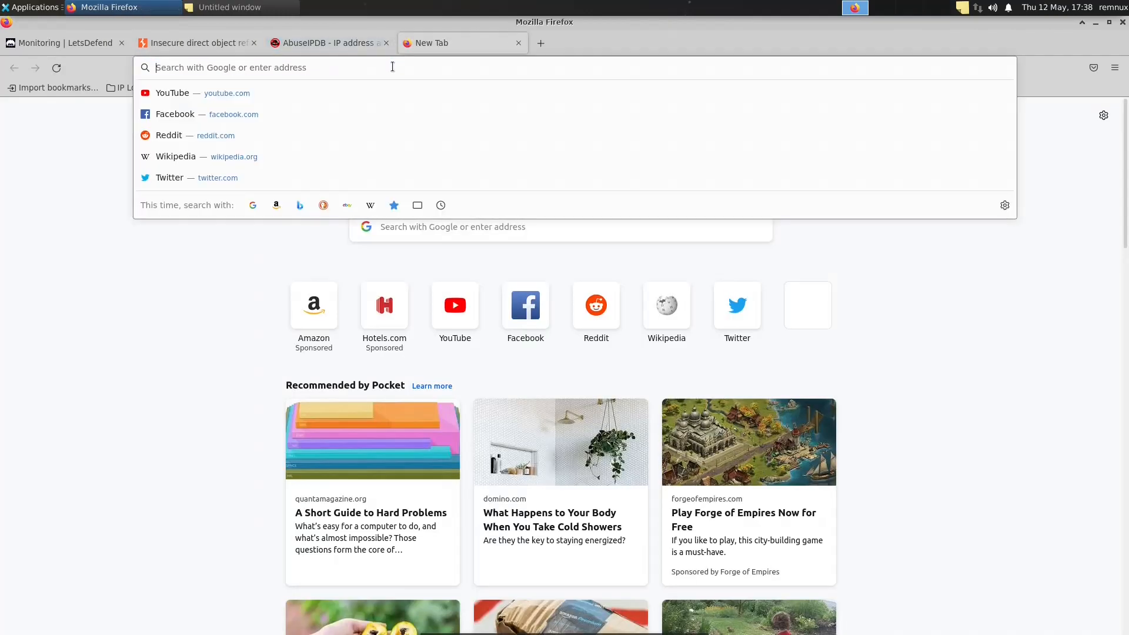
text(virustotal.com/)
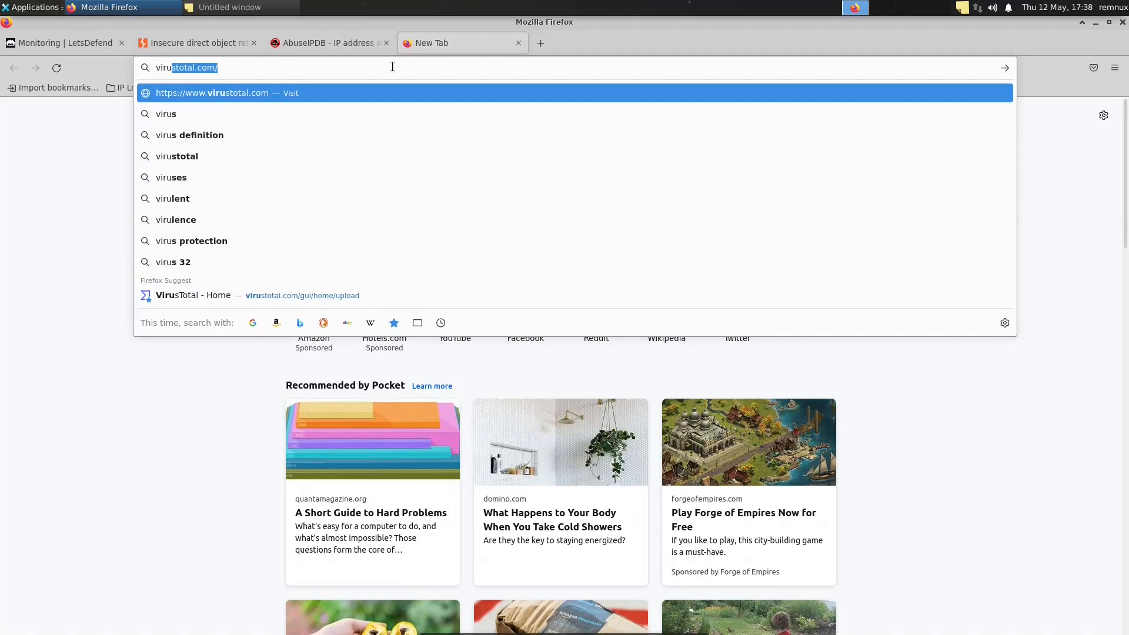
key(Return)
Step: Search the web for "otx" in another new browser tab and open the AlienVault Open Threat Exchange site
click(541, 43)
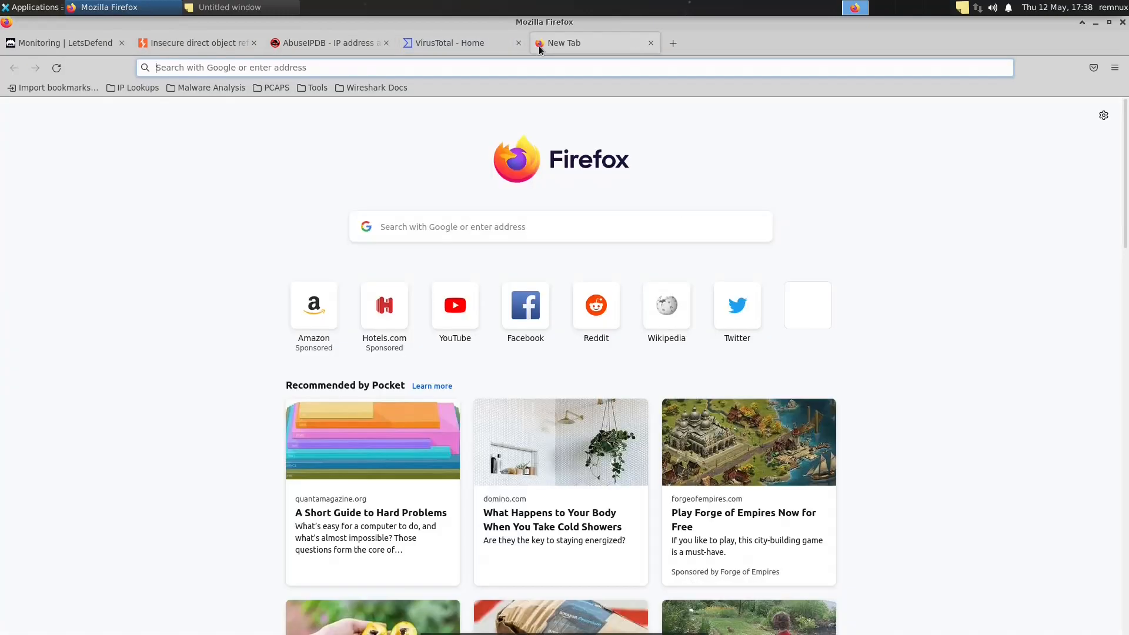
text(otx)
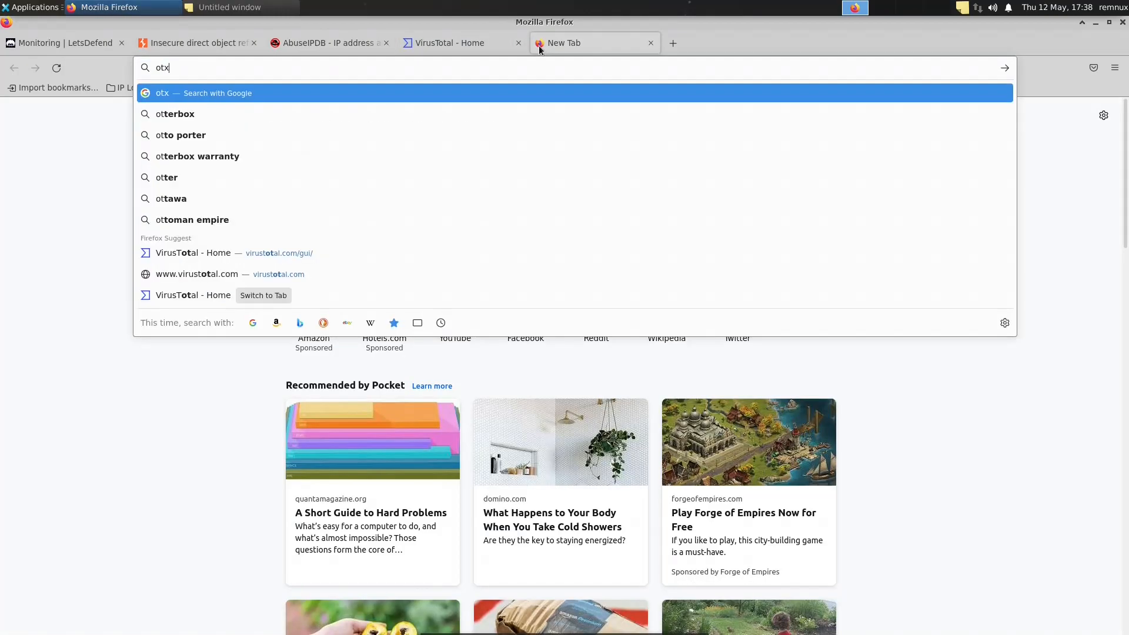
key(Return)
click(124, 227)
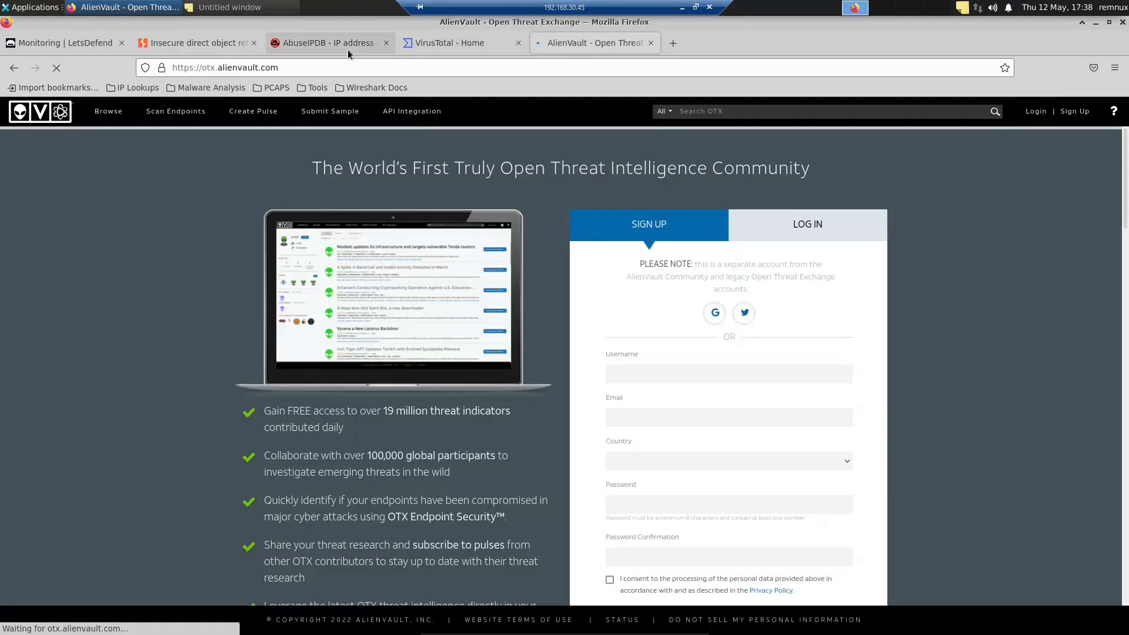
Step: Check the copied source IP address 134.209.118.137 on AbuseIPDB
click(350, 50)
click(660, 207)
key(ctrl+v)
click(849, 203)
click(416, 46)
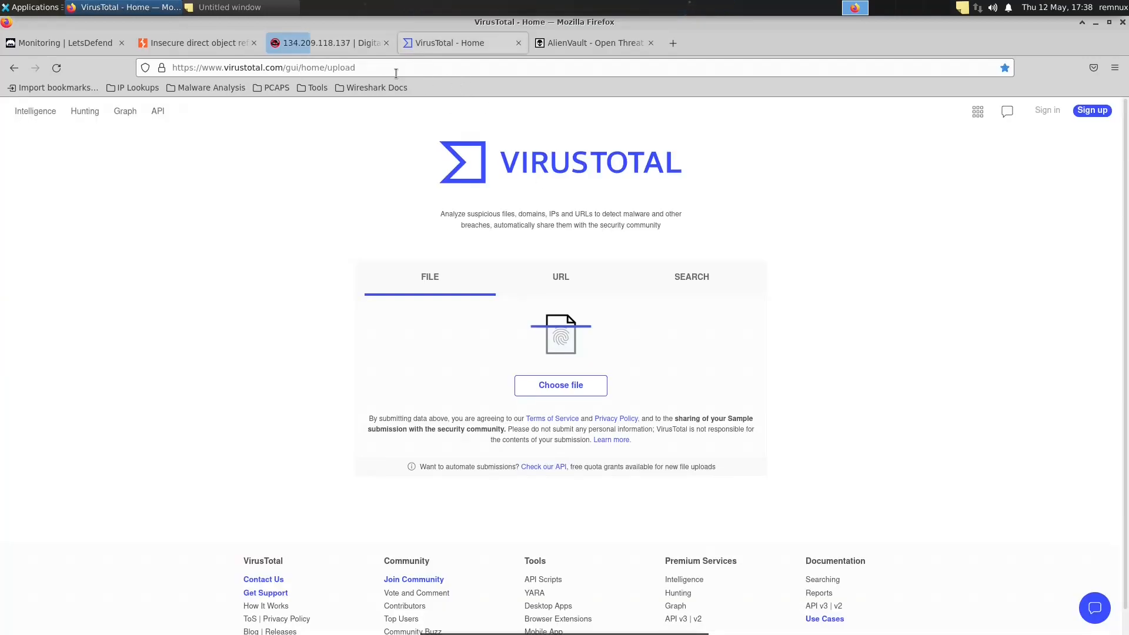
click(340, 50)
Step: Examine the AbuseIPDB summary and abuse reports for the source IP, including page 3 of the reports
scroll(299, 411, down, 4)
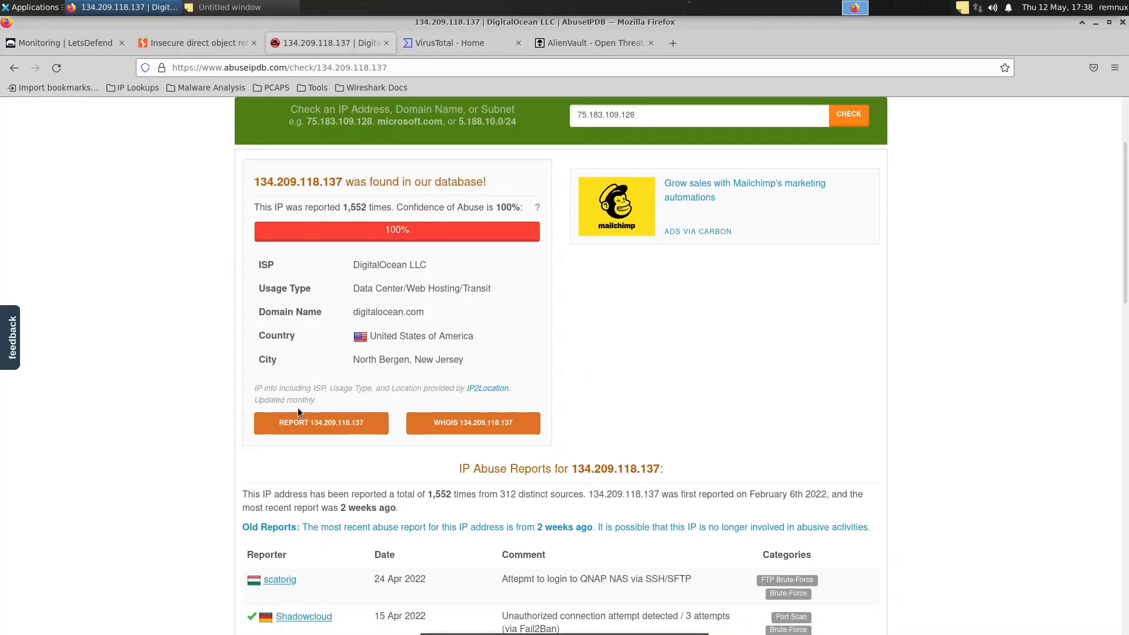
scroll(298, 407, down, 7)
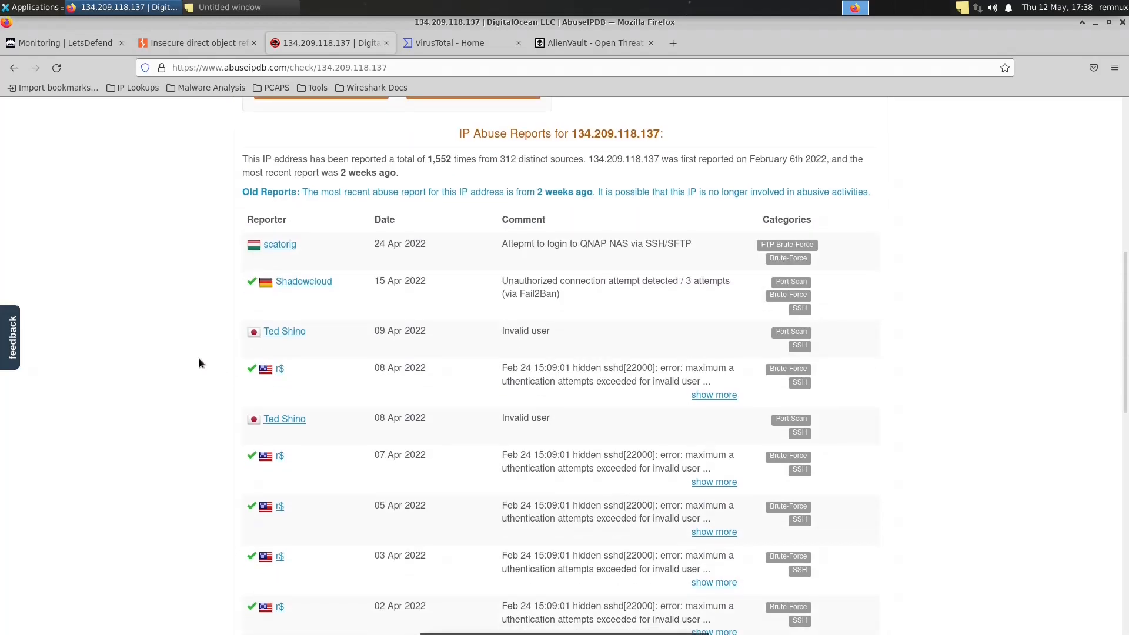
scroll(199, 358, down, 2)
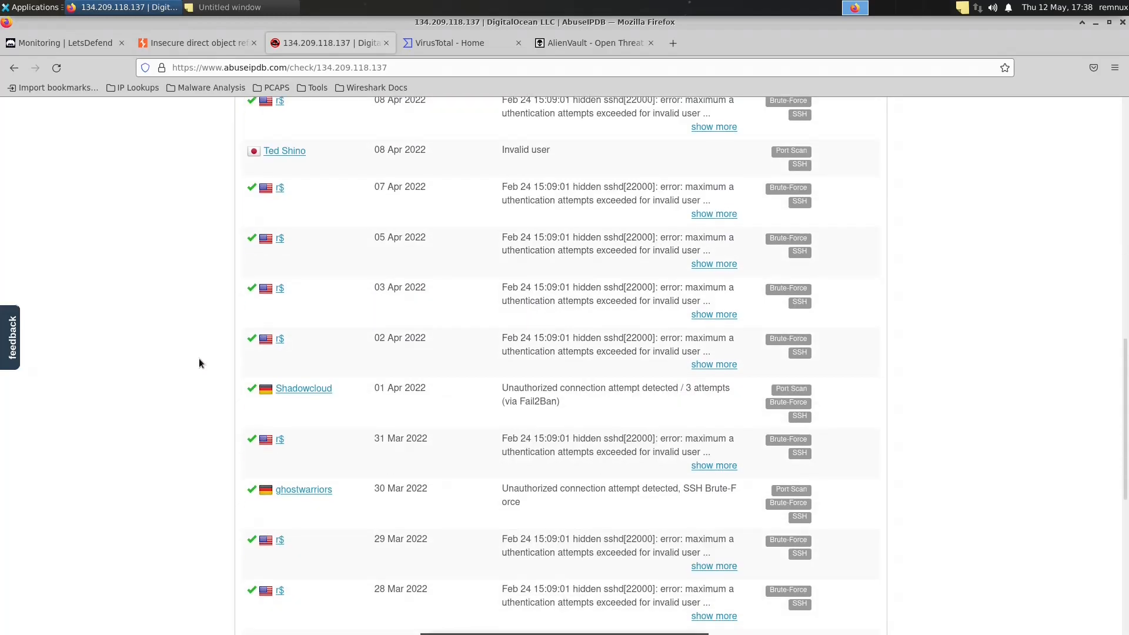
scroll(199, 359, down, 4)
scroll(199, 359, up, 3)
scroll(199, 360, up, 8)
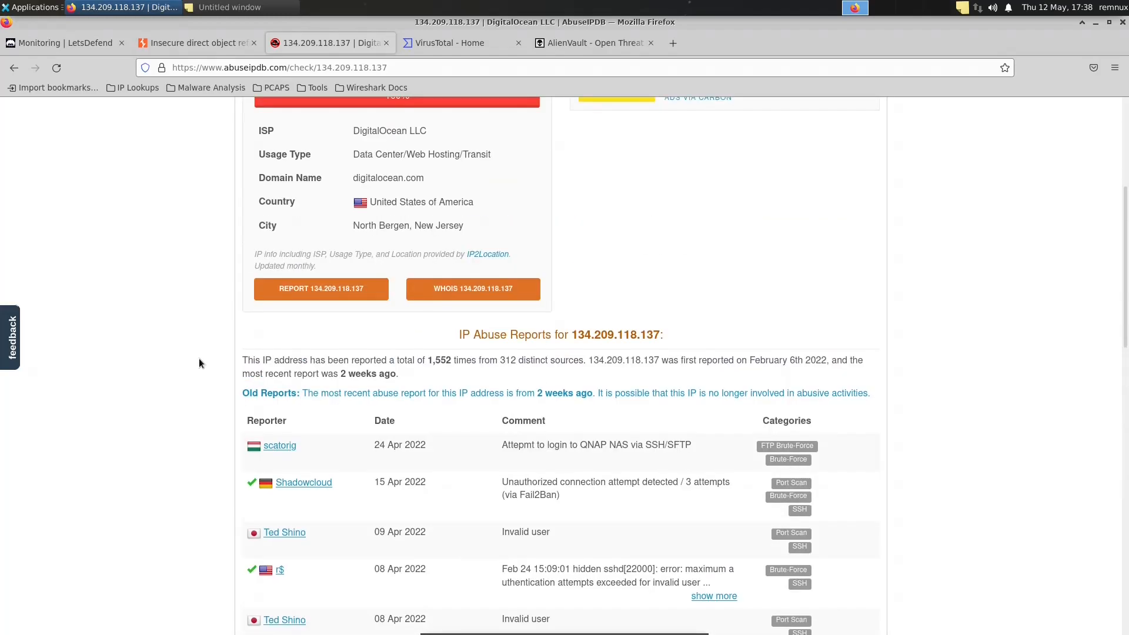
scroll(512, 384, down, 2)
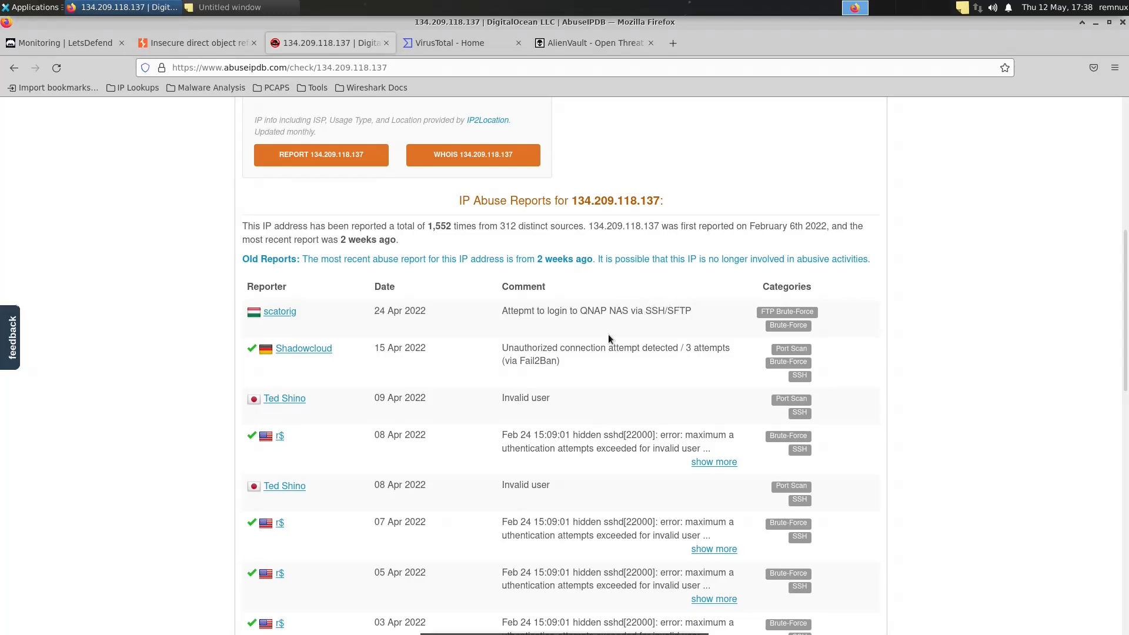
scroll(609, 334, down, 2)
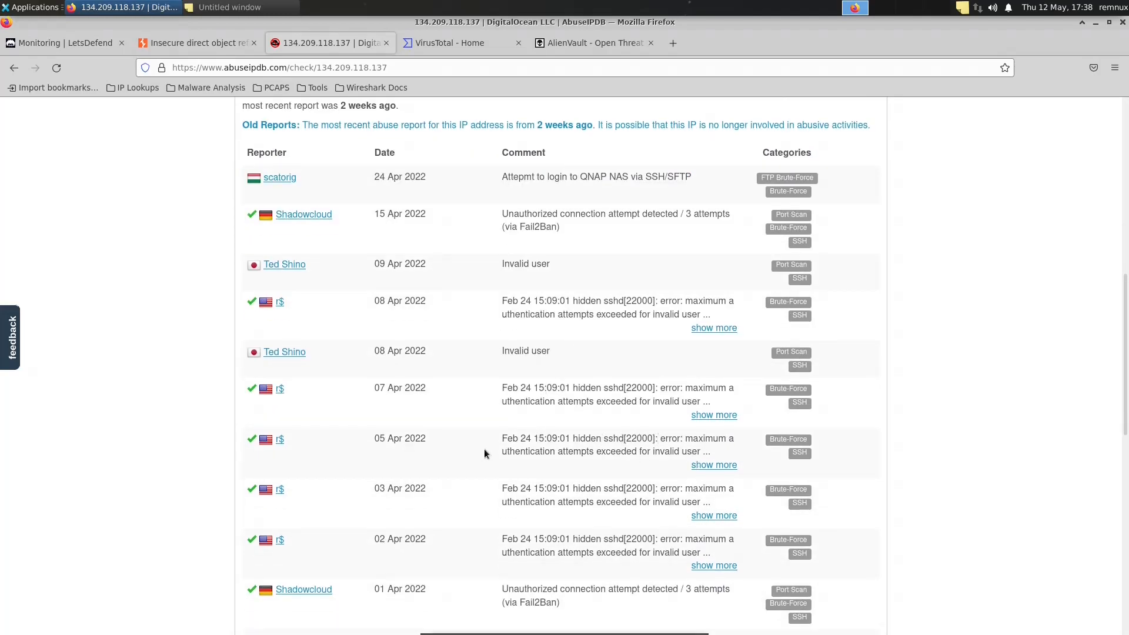
scroll(696, 458, down, 7)
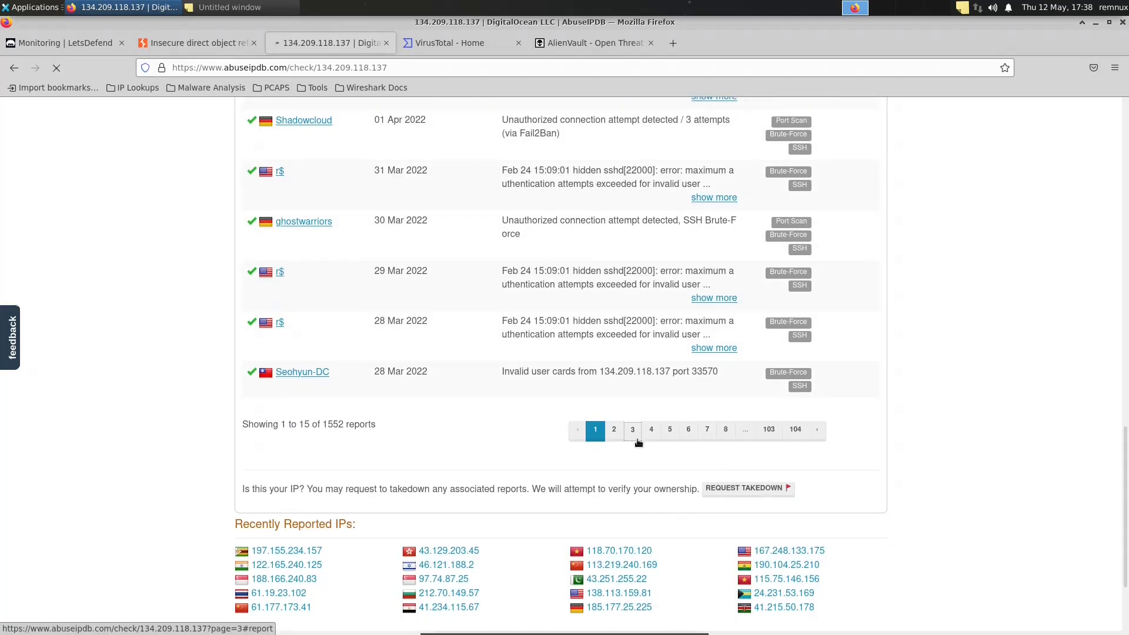
click(635, 433)
scroll(537, 435, down, 3)
scroll(538, 430, up, 20)
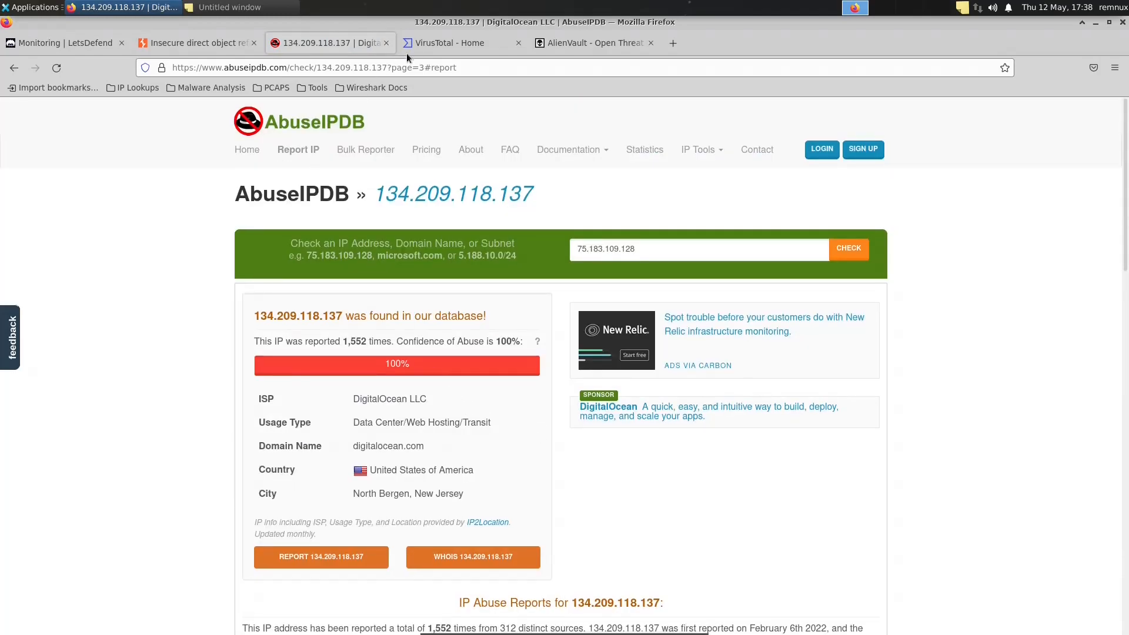
Step: Search VirusTotal for the IP address 134.209.118.137
click(422, 45)
click(674, 280)
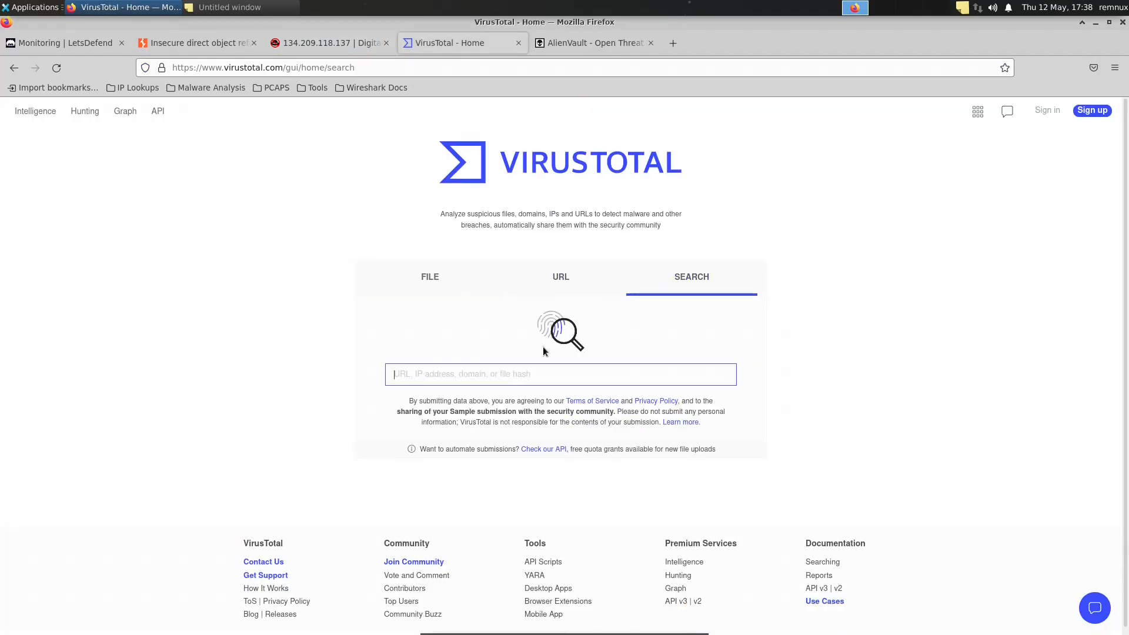
text(134.209.118.137)
key(Return)
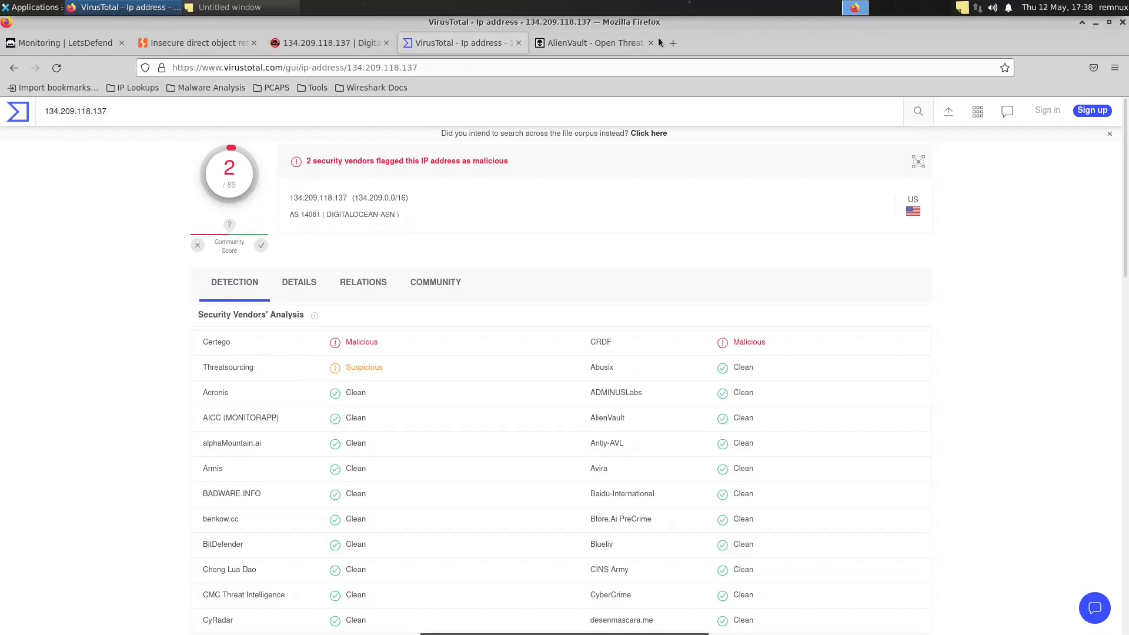
Step: Search AlienVault OTX for the IP address 134.209.118.137
click(602, 41)
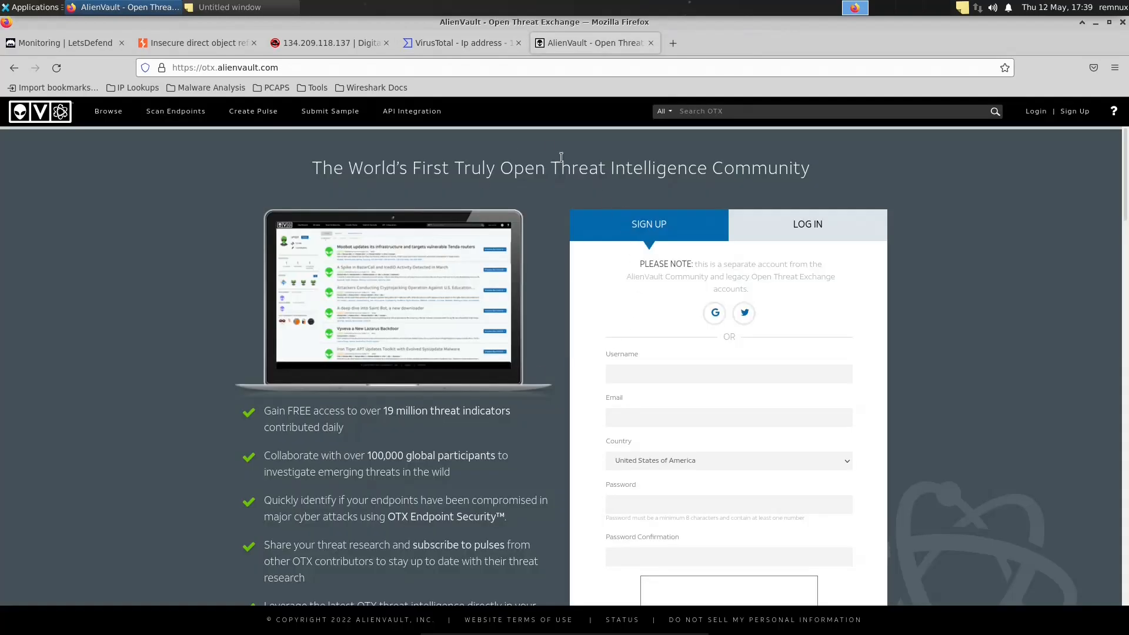
click(723, 112)
text(134.209.118.137)
key(Return)
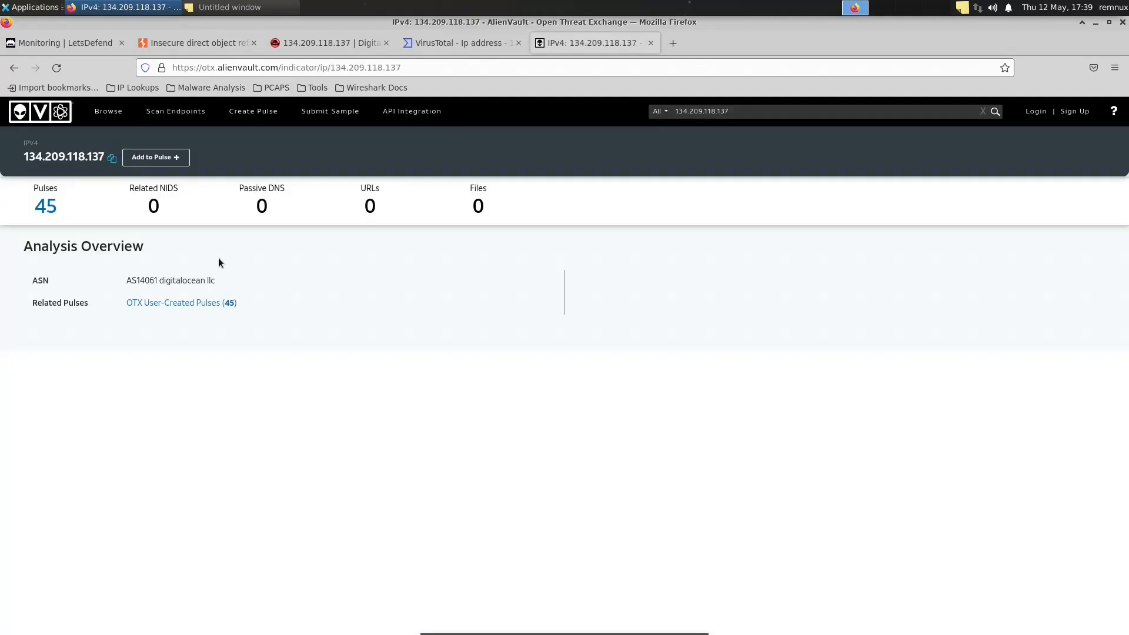
Step: Examine the analysis overview and the user-created related pulses for the source IP on OTX
scroll(257, 376, down, 2)
scroll(257, 374, up, 2)
scroll(216, 372, down, 4)
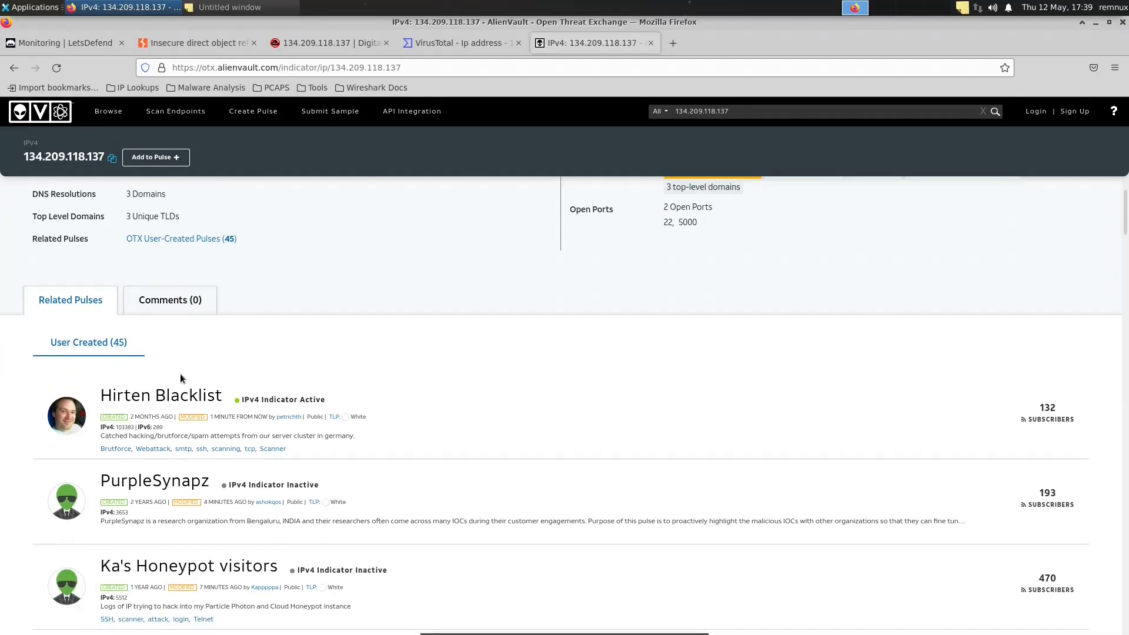
scroll(176, 370, down, 3)
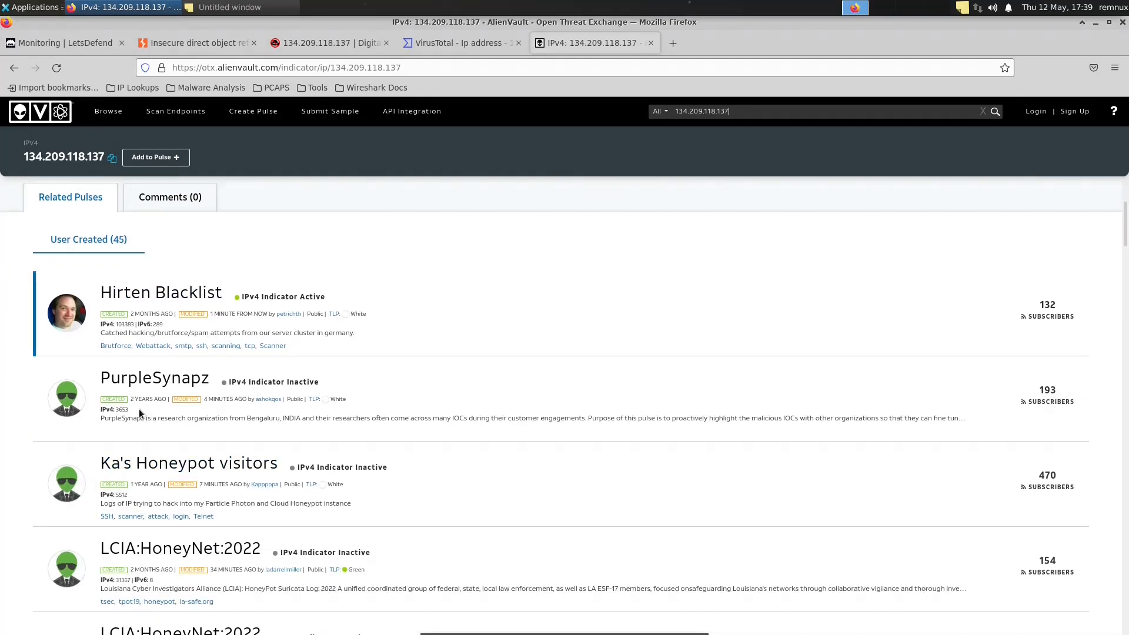
scroll(132, 401, down, 3)
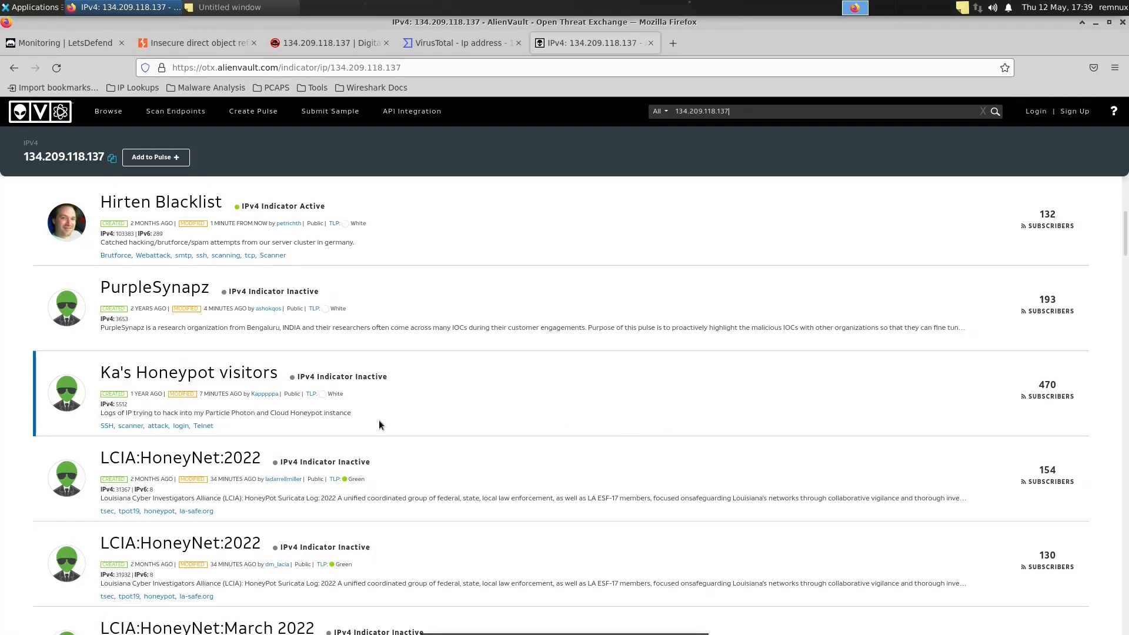
scroll(464, 383, down, 1)
scroll(337, 389, down, 3)
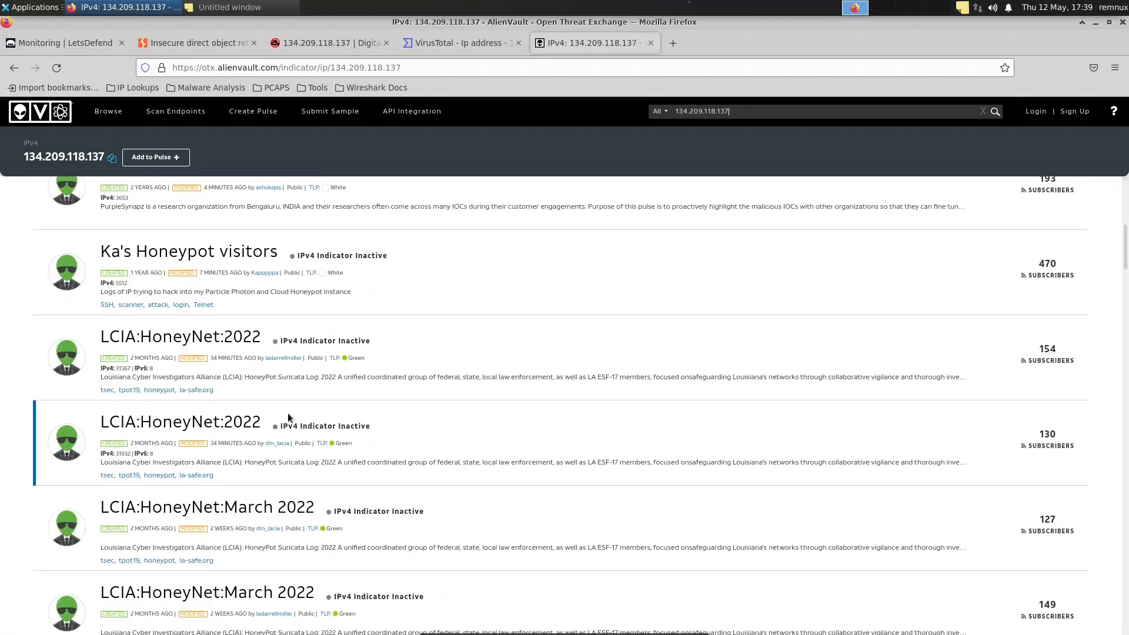
scroll(195, 385, down, 4)
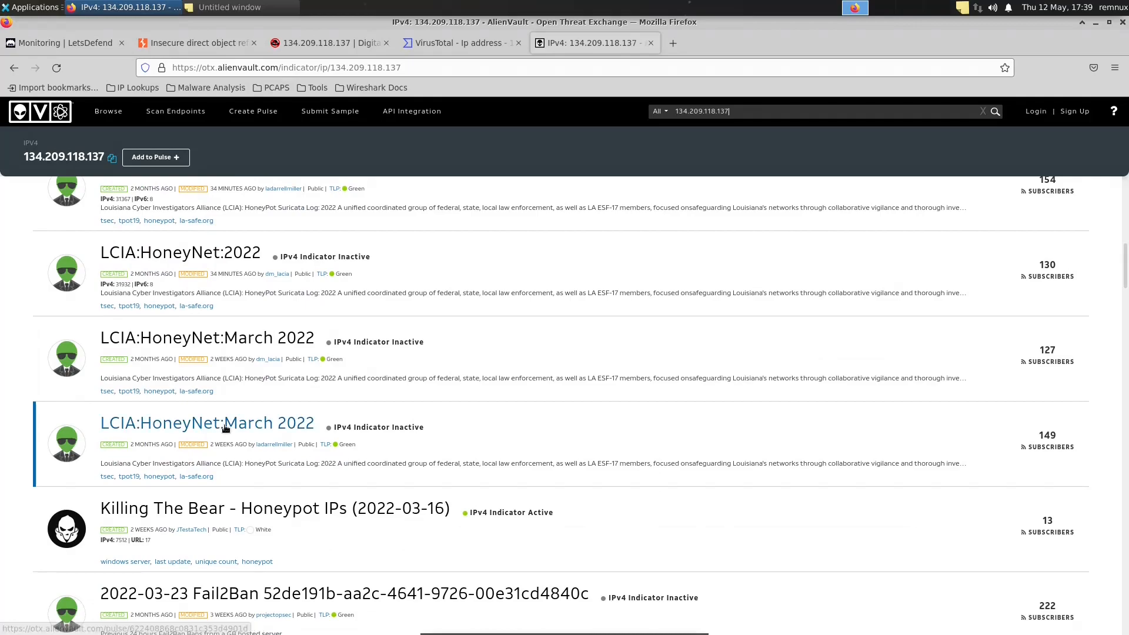
scroll(225, 427, down, 3)
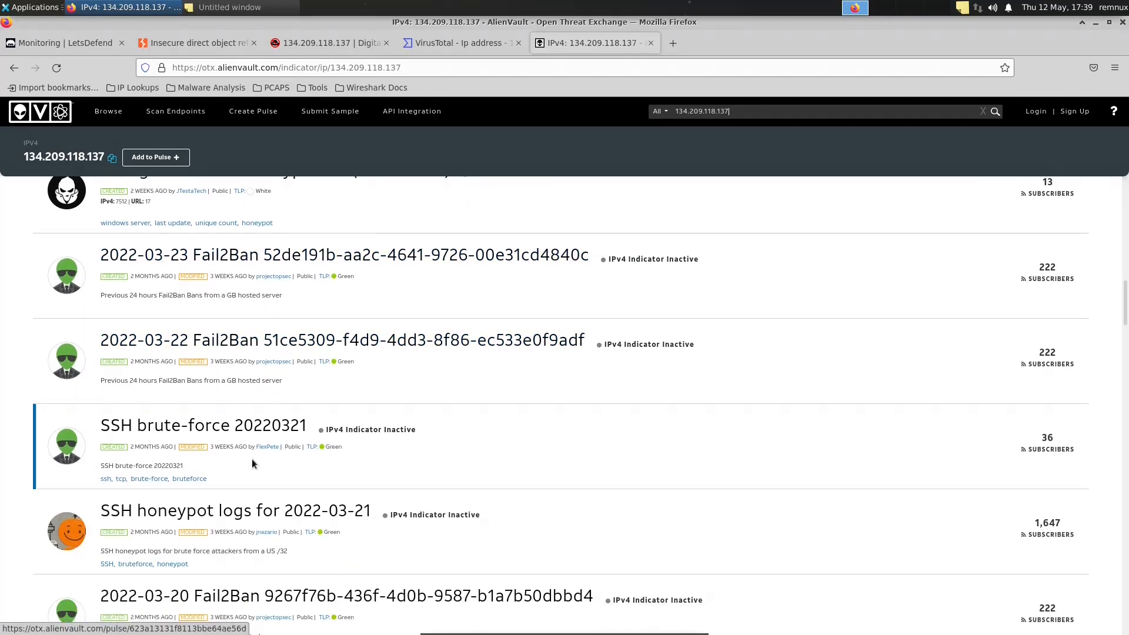
scroll(206, 344, down, 3)
scroll(206, 344, up, 7)
scroll(205, 256, up, 10)
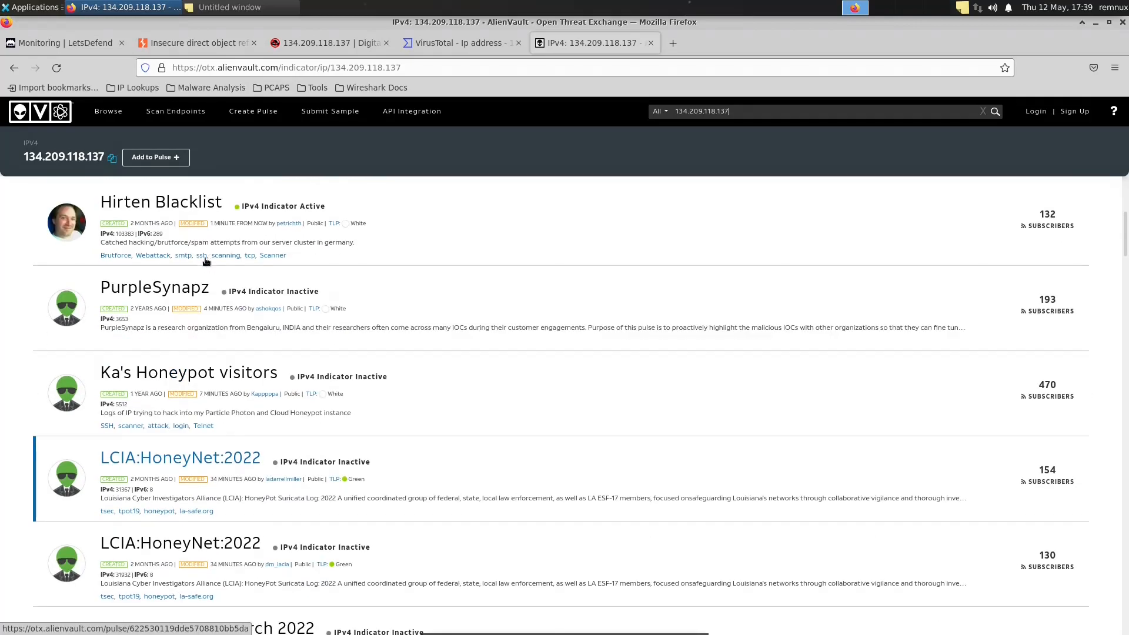
Step: Return to the LetsDefend alert for event 119 and copy the hostname WebServer1005 from its details
click(198, 46)
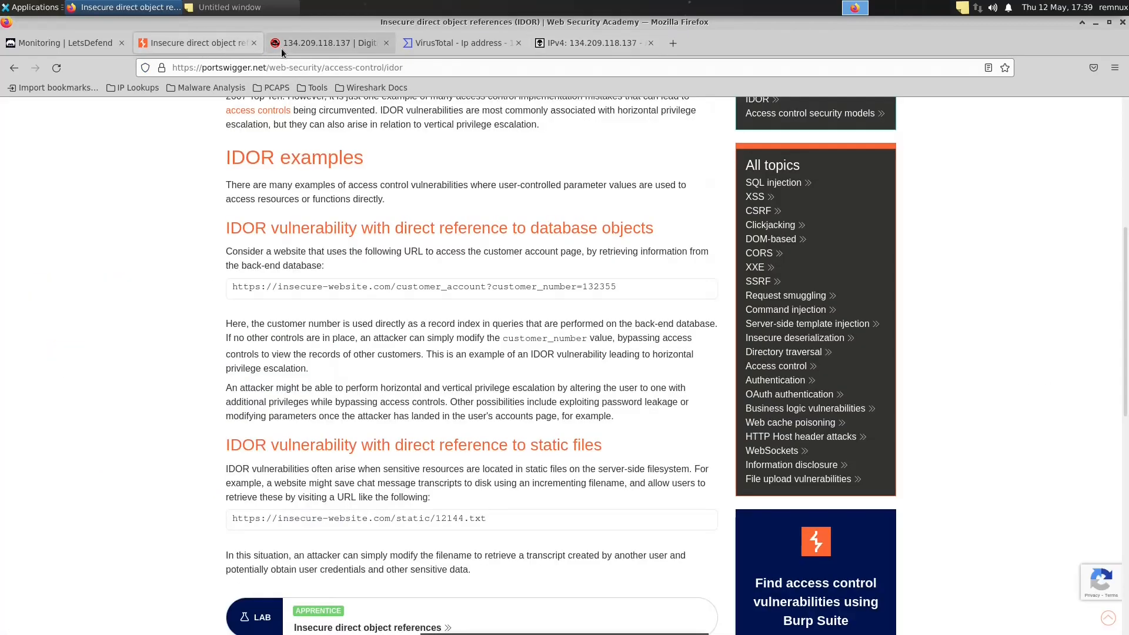
click(48, 44)
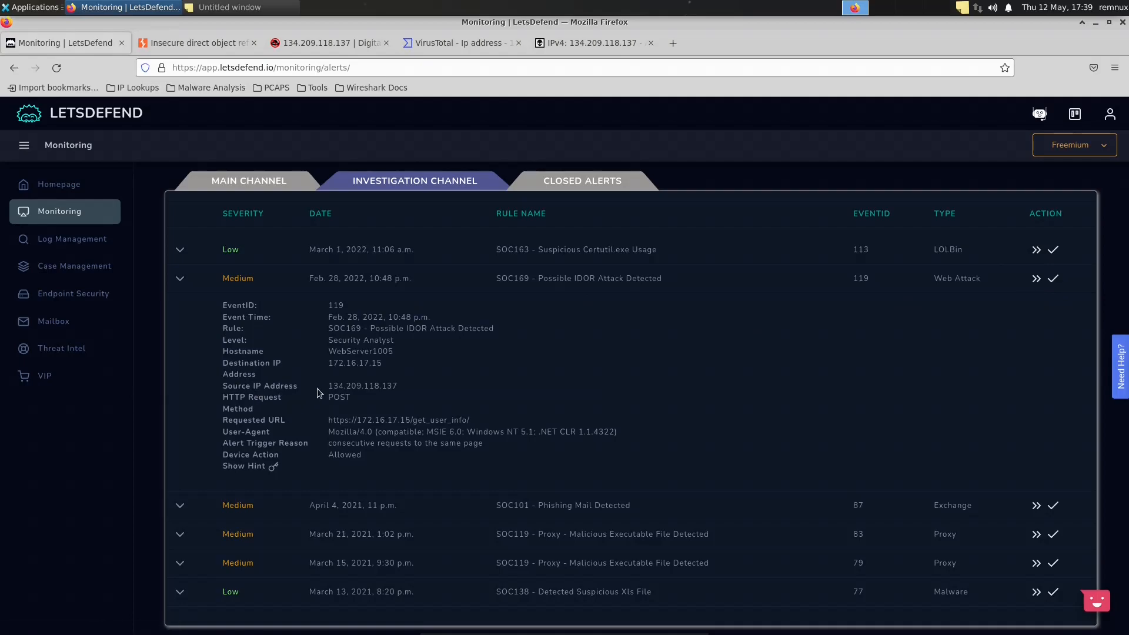
drag(330, 385, 406, 388)
double_click(338, 352)
right_click(338, 352)
click(347, 360)
Step: Duplicate the LetsDefend Monitoring tab and open Endpoint Security in the copy
right_click(98, 51)
click(140, 113)
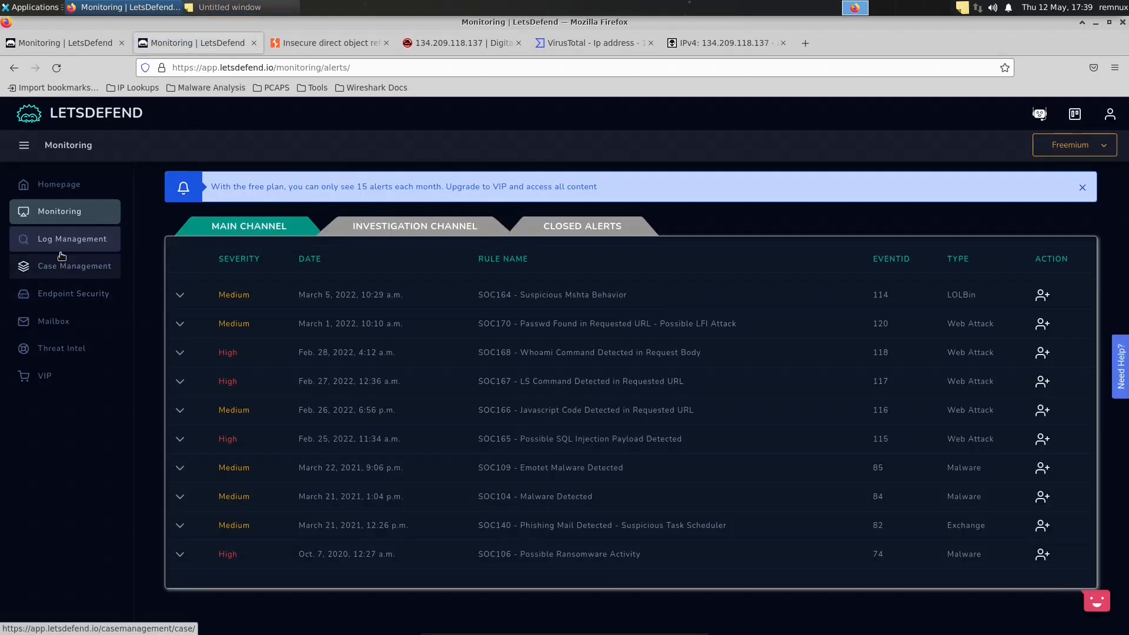
click(65, 294)
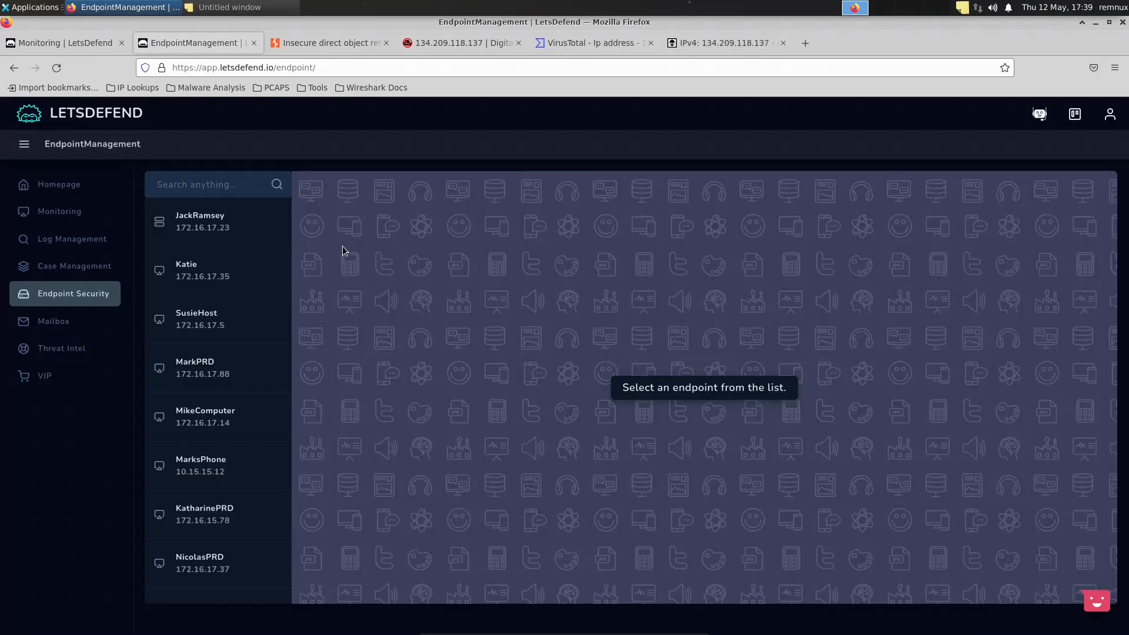
Step: Search the endpoints for WebServer1005 and open its details
click(235, 192)
key(ctrl+v)
click(233, 220)
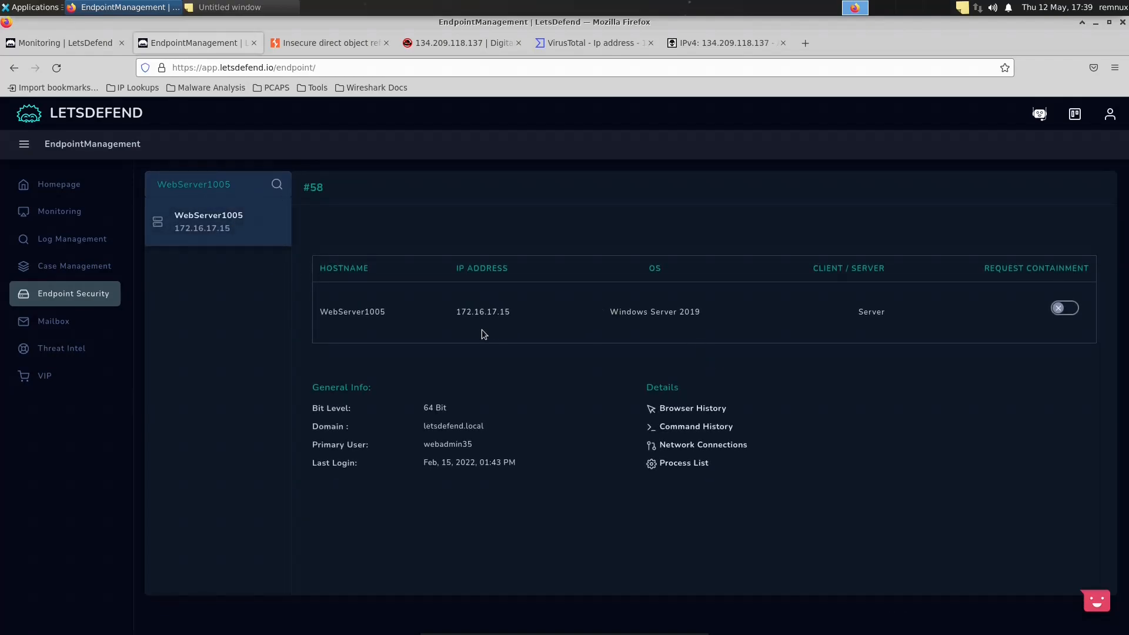
Step: Examine the browser history, command history and network connections of WebServer1005
click(701, 411)
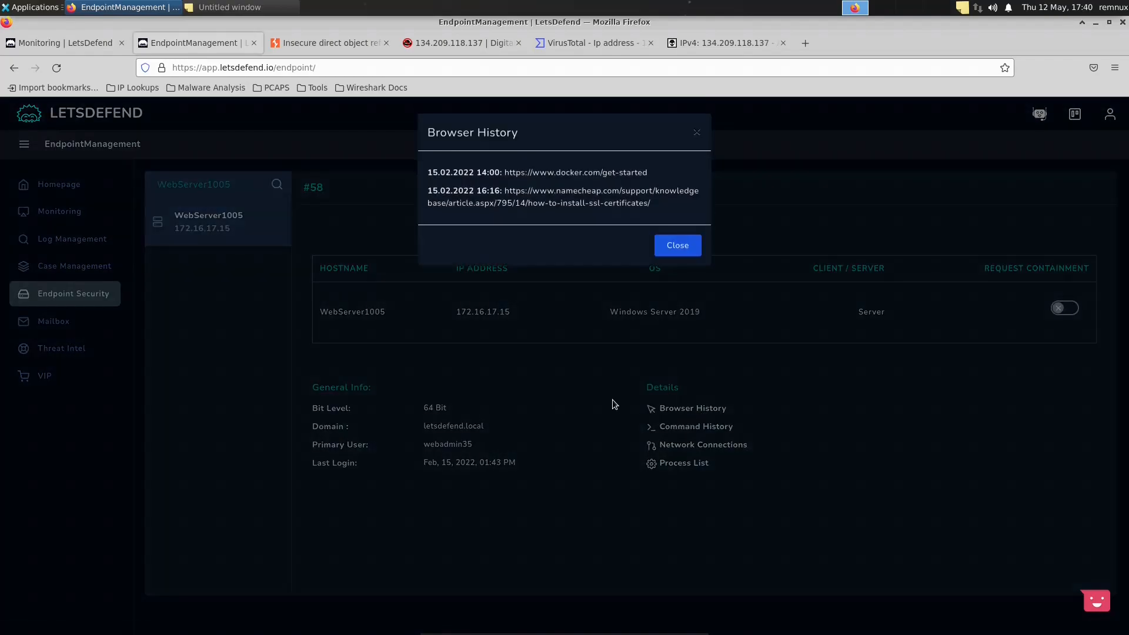
click(674, 244)
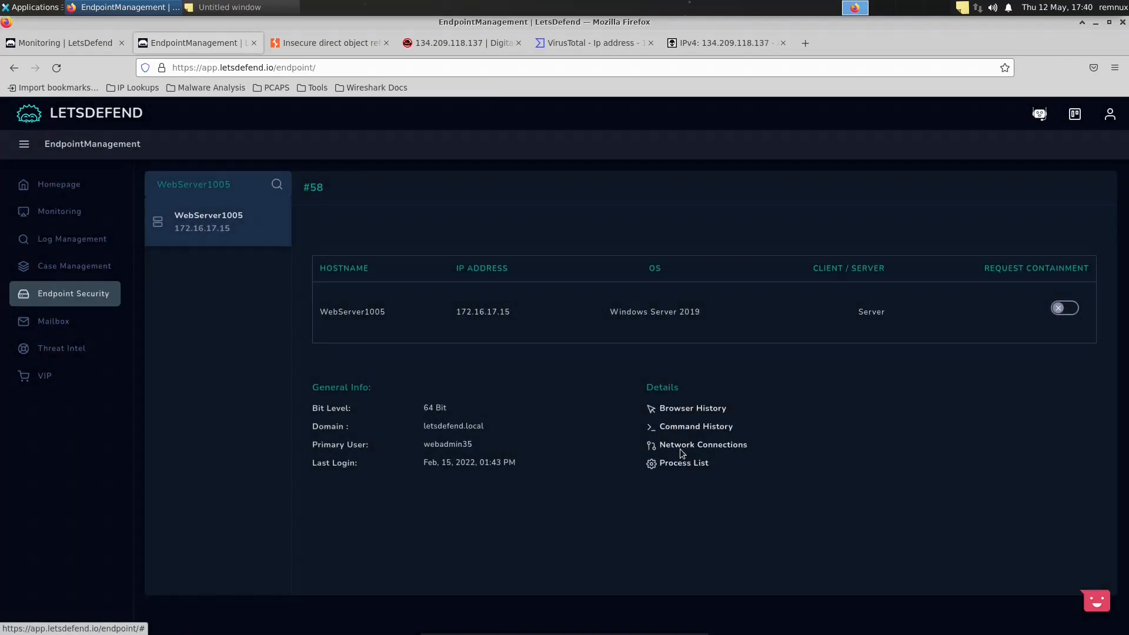
click(693, 427)
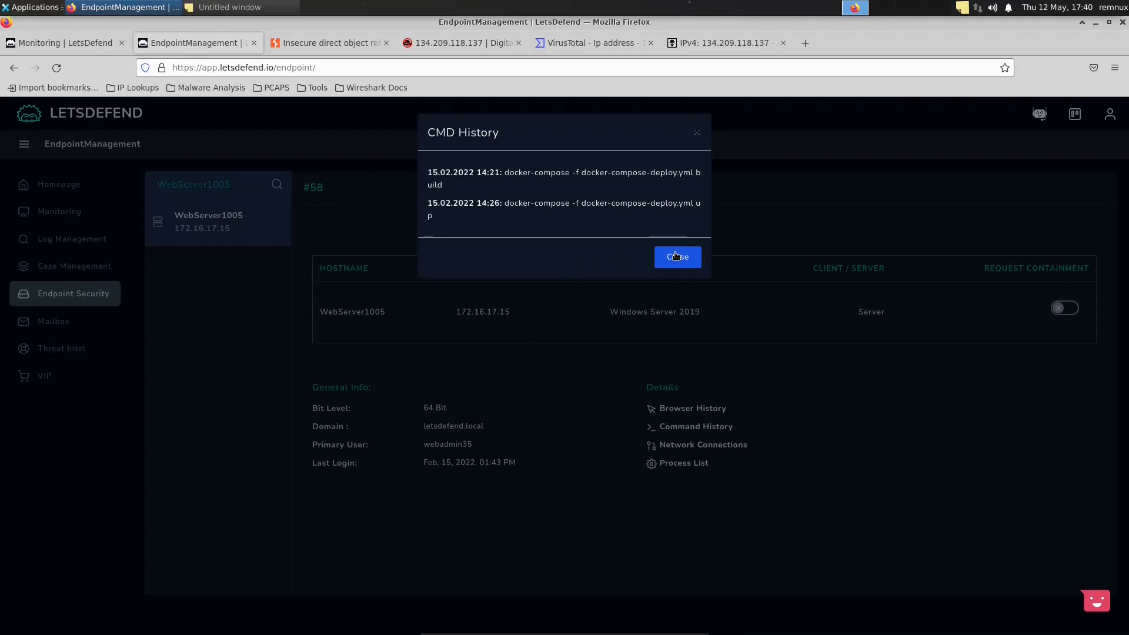
click(676, 256)
click(696, 446)
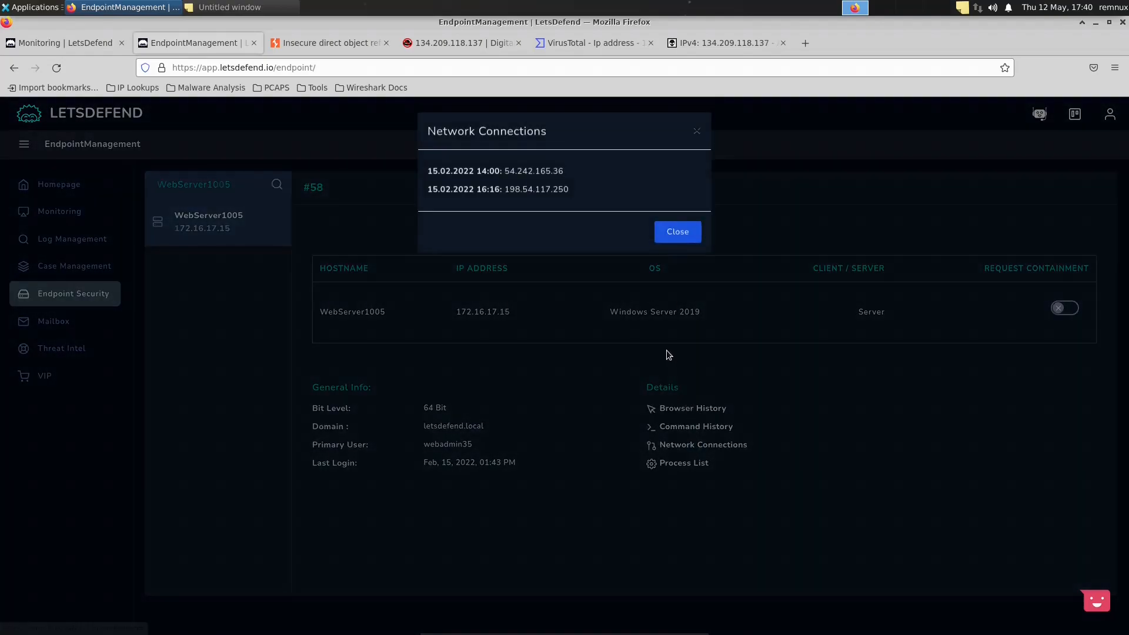
click(676, 230)
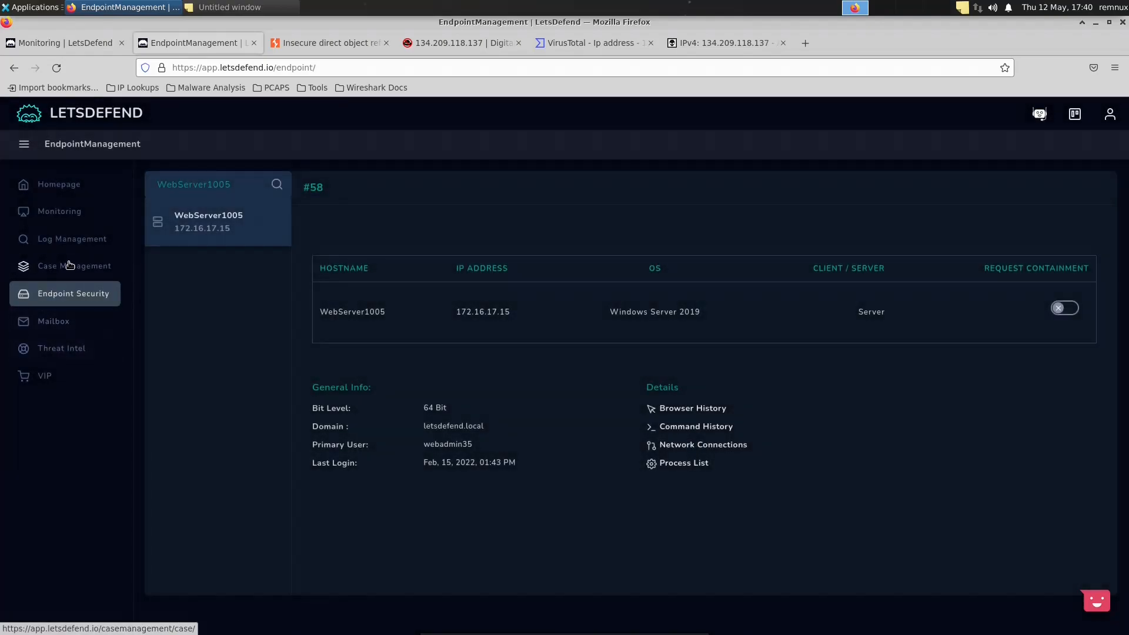
Step: Open Log Management, then copy the source IP address 134.209.118.137 from its AbuseIPDB report
click(68, 239)
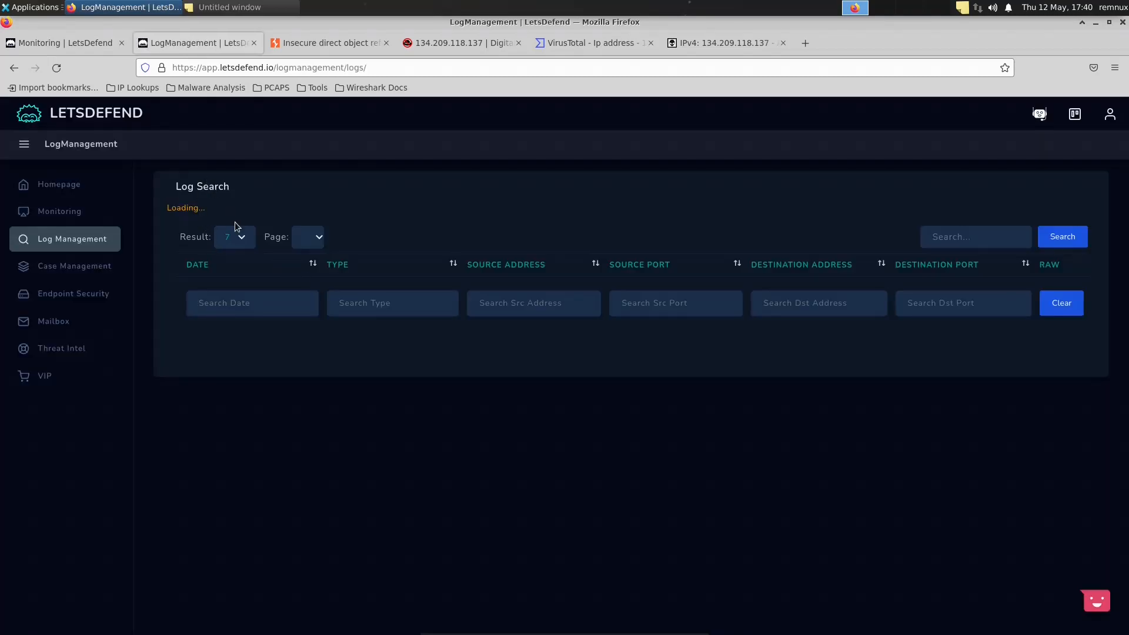
click(930, 226)
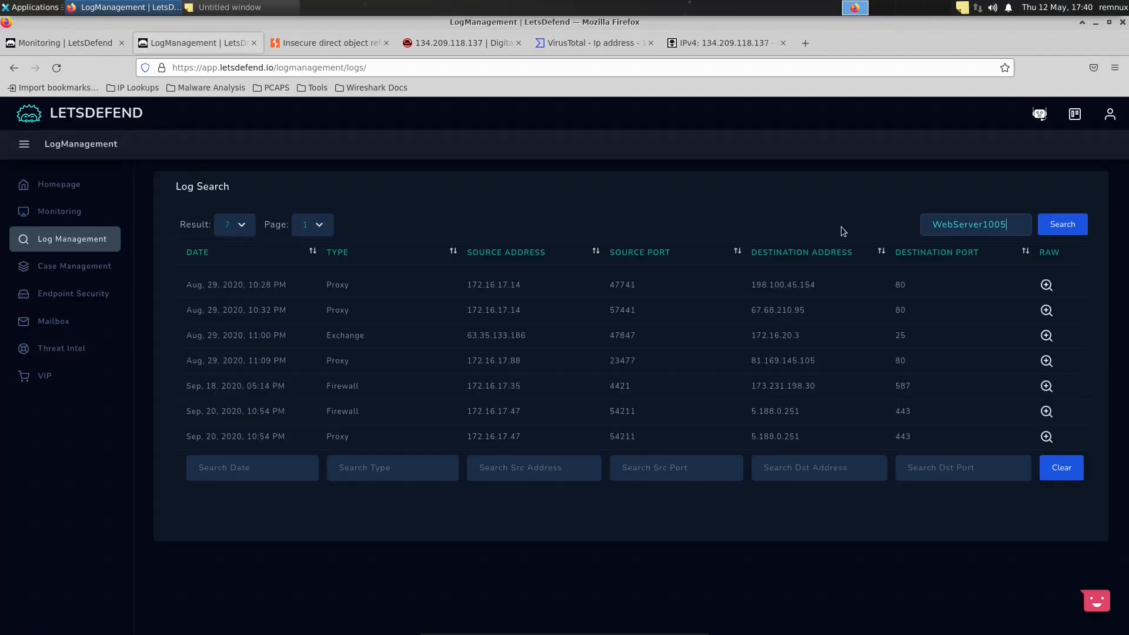
click(464, 45)
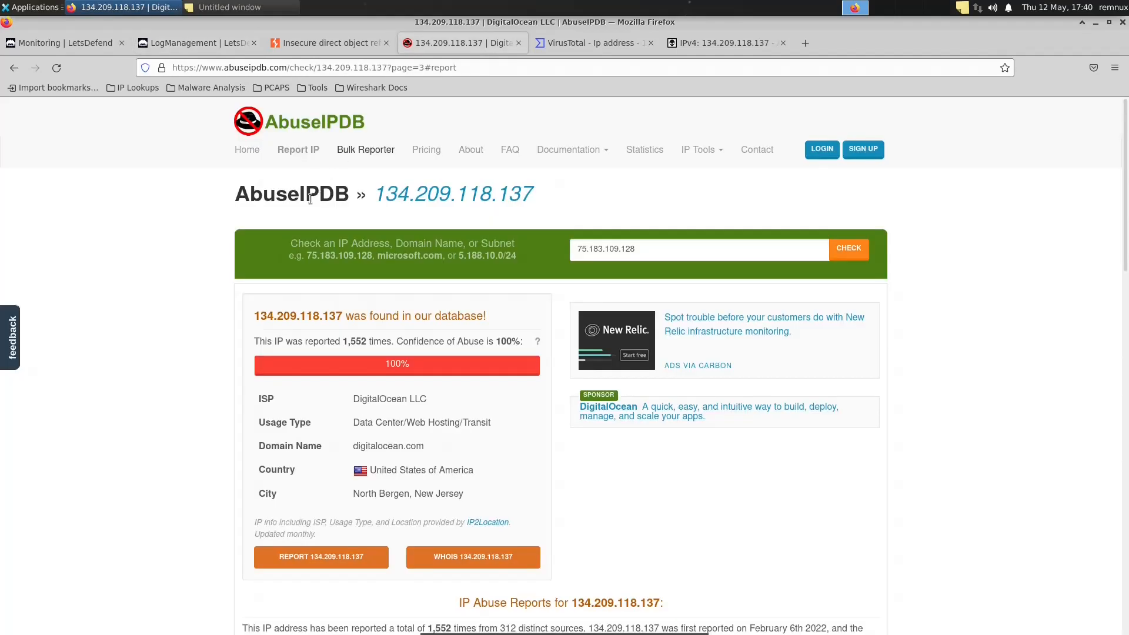
double_click(432, 199)
drag(551, 195, 374, 197)
key(ctrl+c)
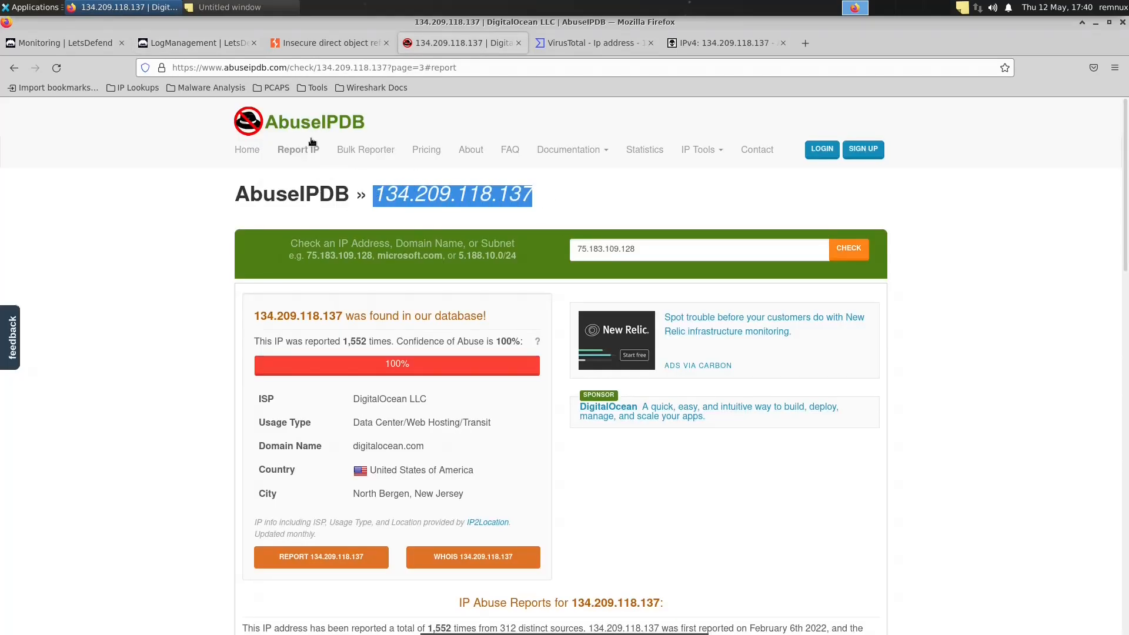
Step: Search the LetsDefend logs for the source IP address 134.209.118.137
click(165, 47)
click(41, 46)
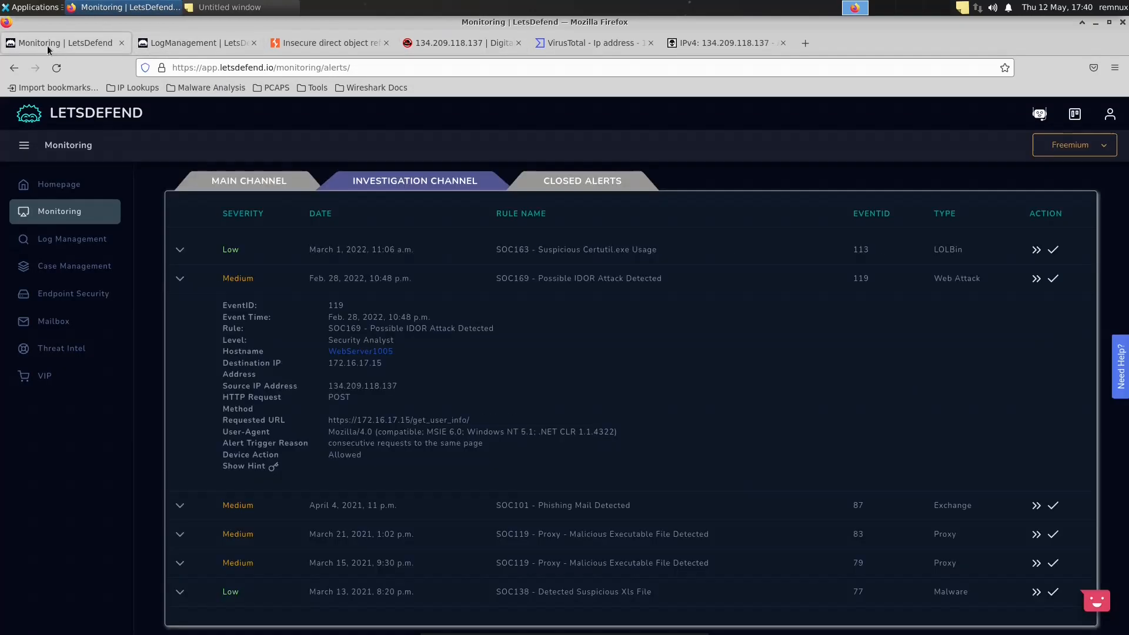
click(160, 48)
key(ctrl+v)
click(1063, 224)
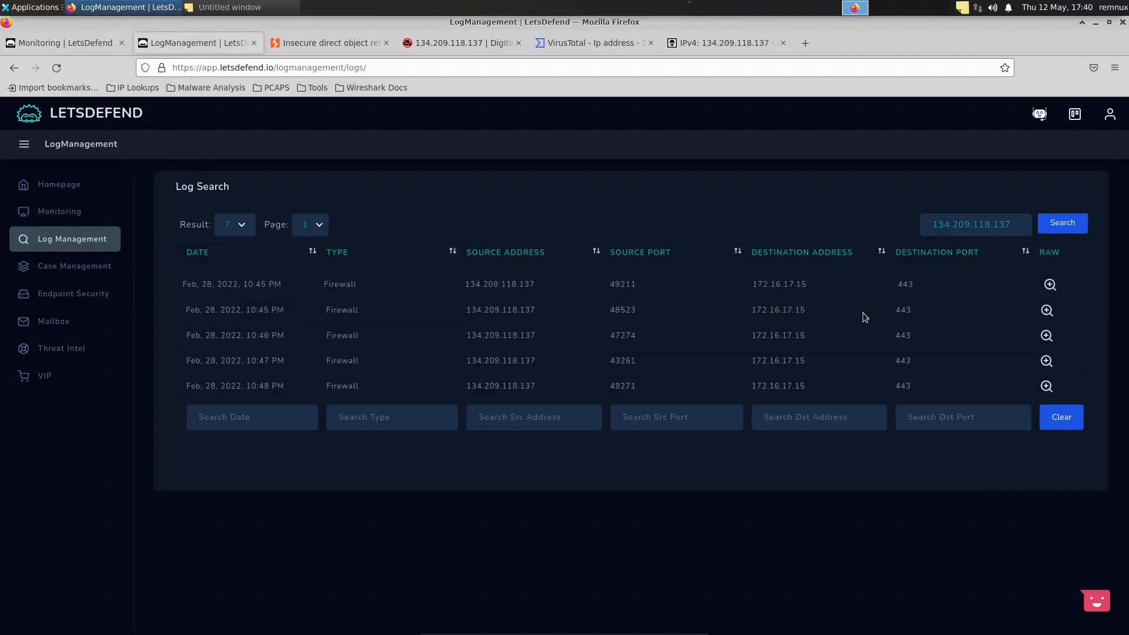
Step: Examine the request method, response status and POST parameters in the raw log of the entry with source port 49211
click(1051, 284)
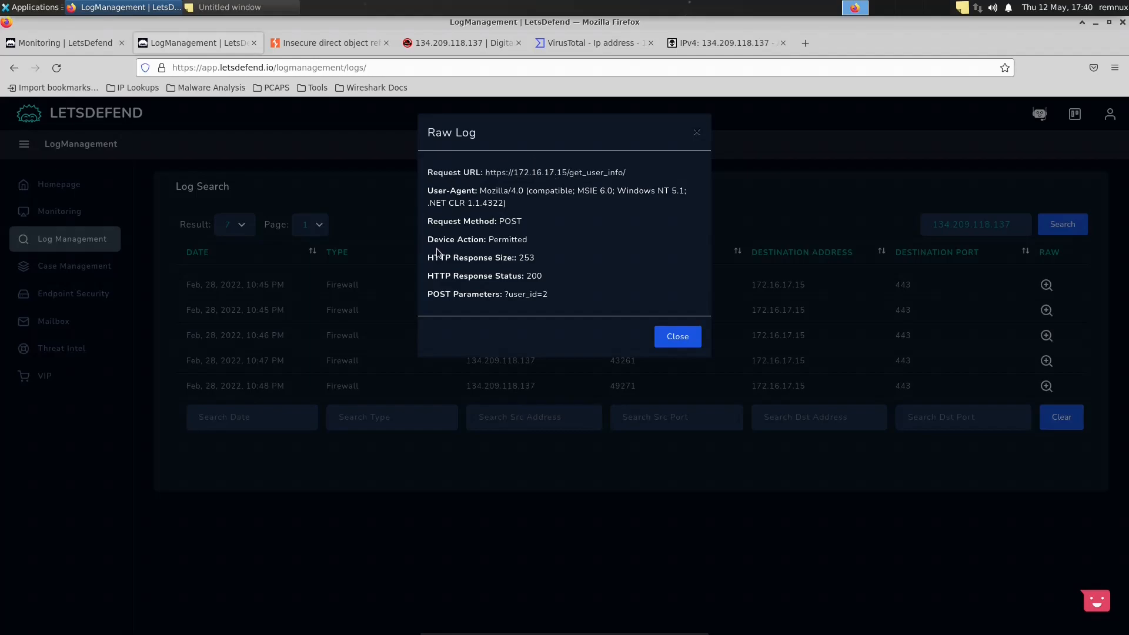
drag(524, 278, 536, 277)
drag(498, 221, 522, 223)
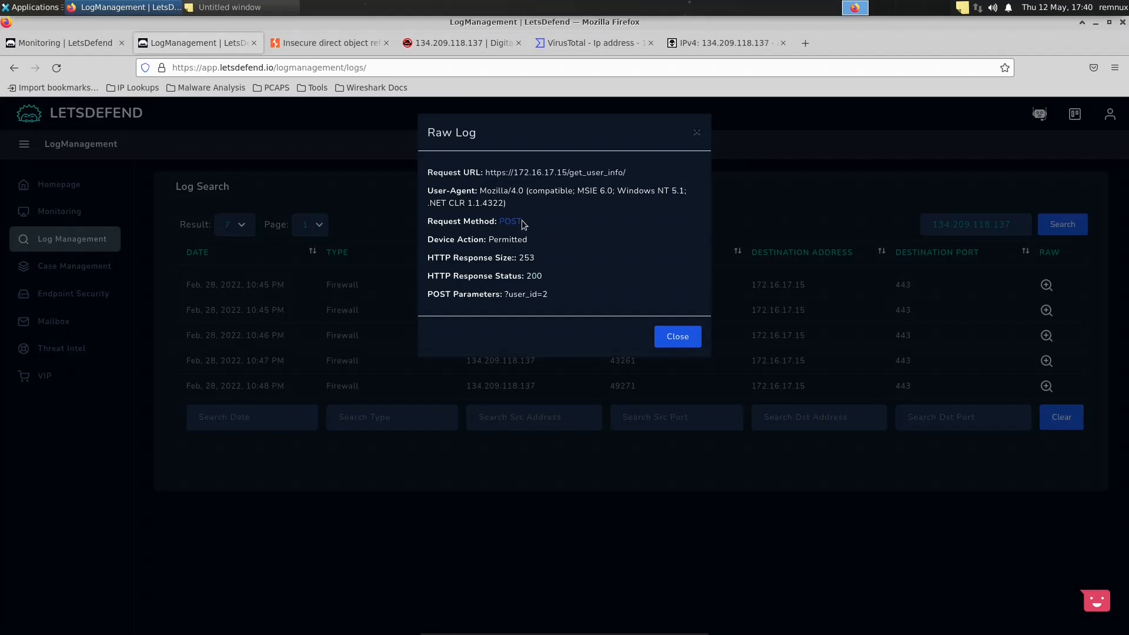
click(563, 281)
drag(506, 294, 549, 296)
click(671, 336)
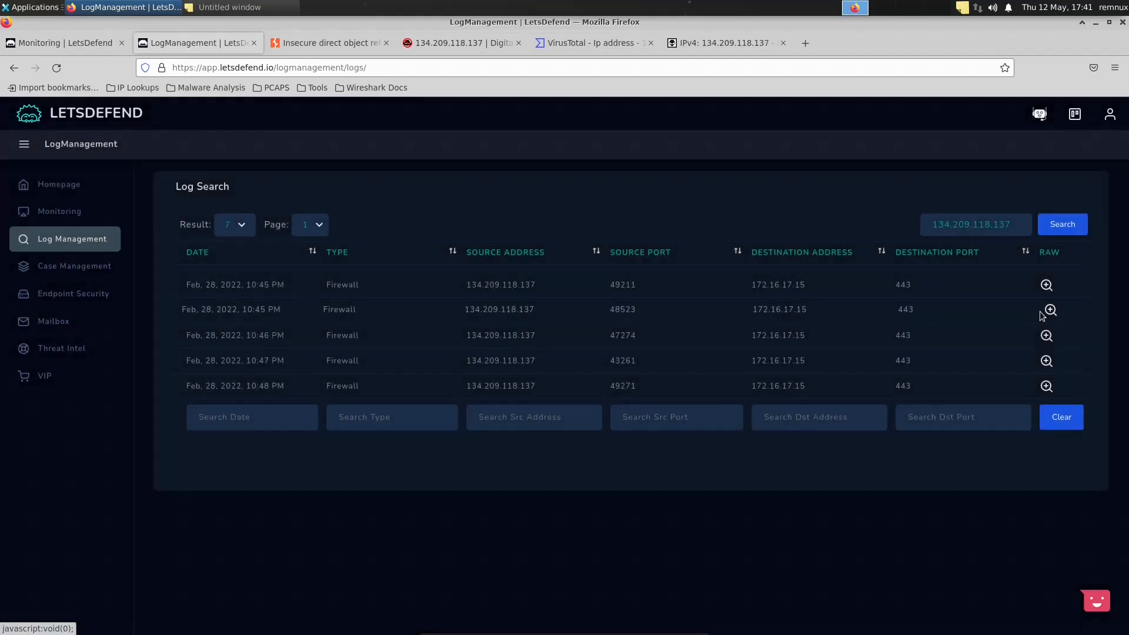
Step: Examine the raw logs of the remaining four firewall entries, comparing their response sizes and POST parameters
click(1048, 310)
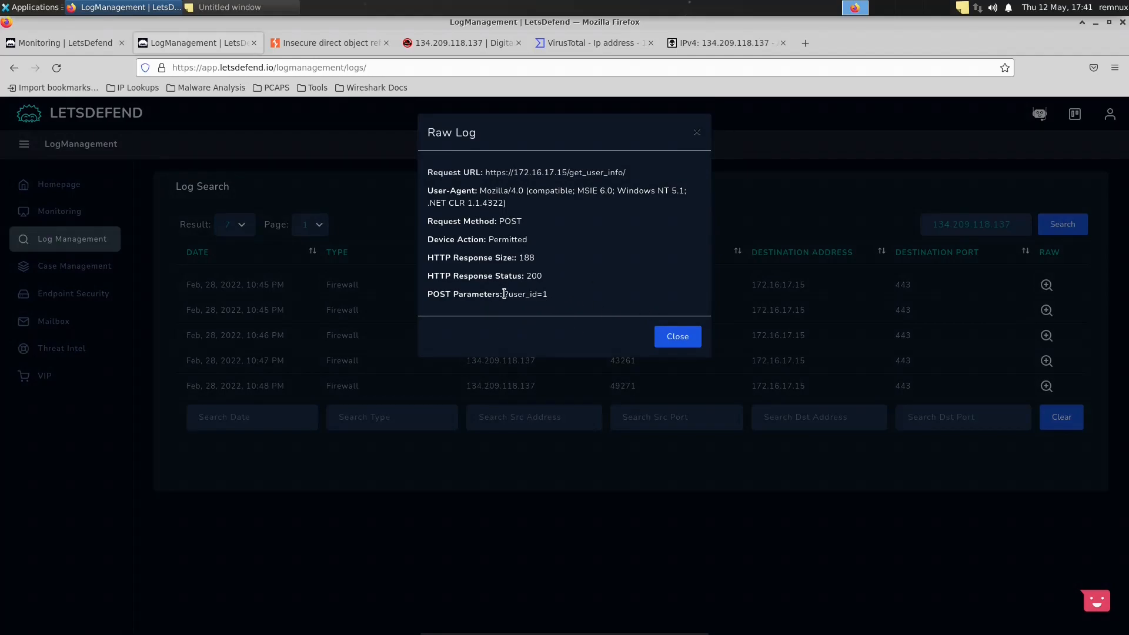
click(676, 337)
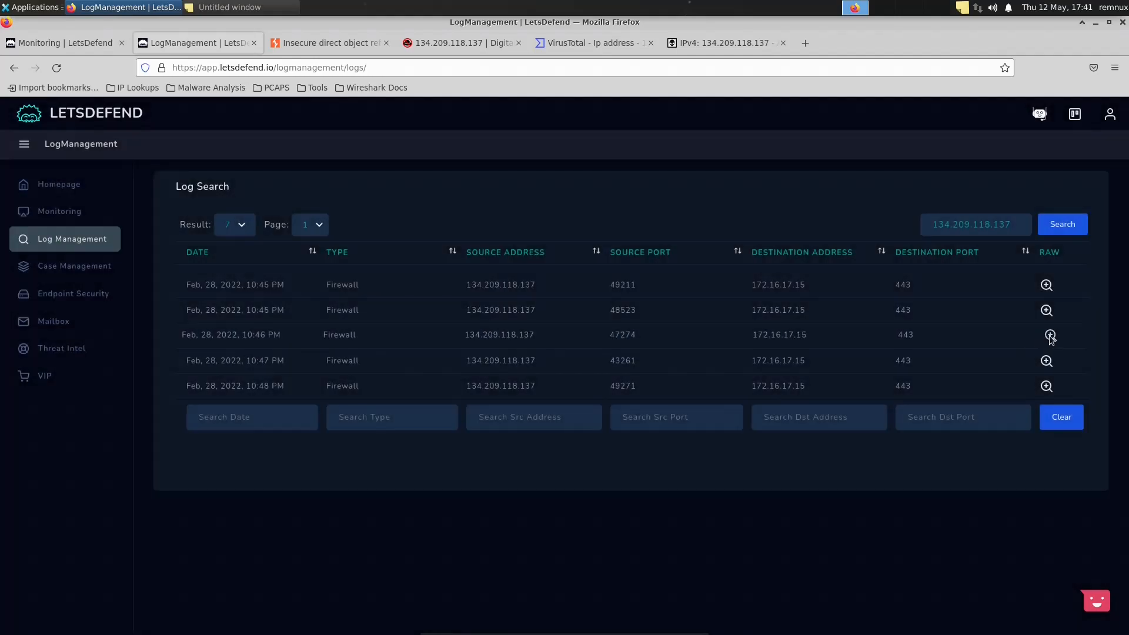
click(1051, 336)
drag(505, 292, 552, 294)
click(676, 336)
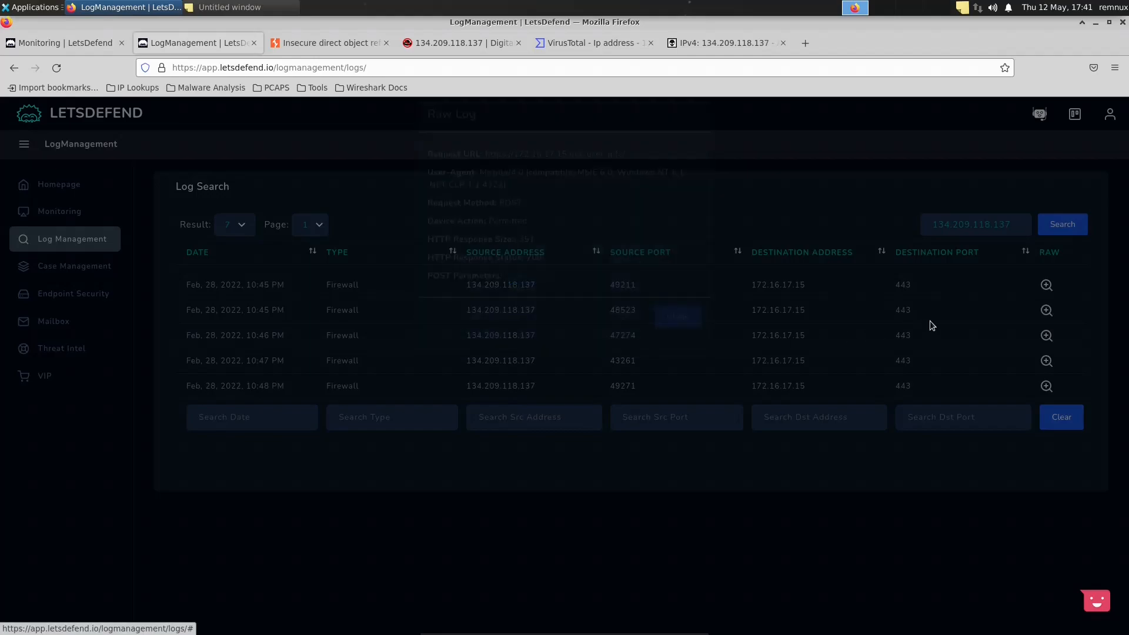
click(1051, 335)
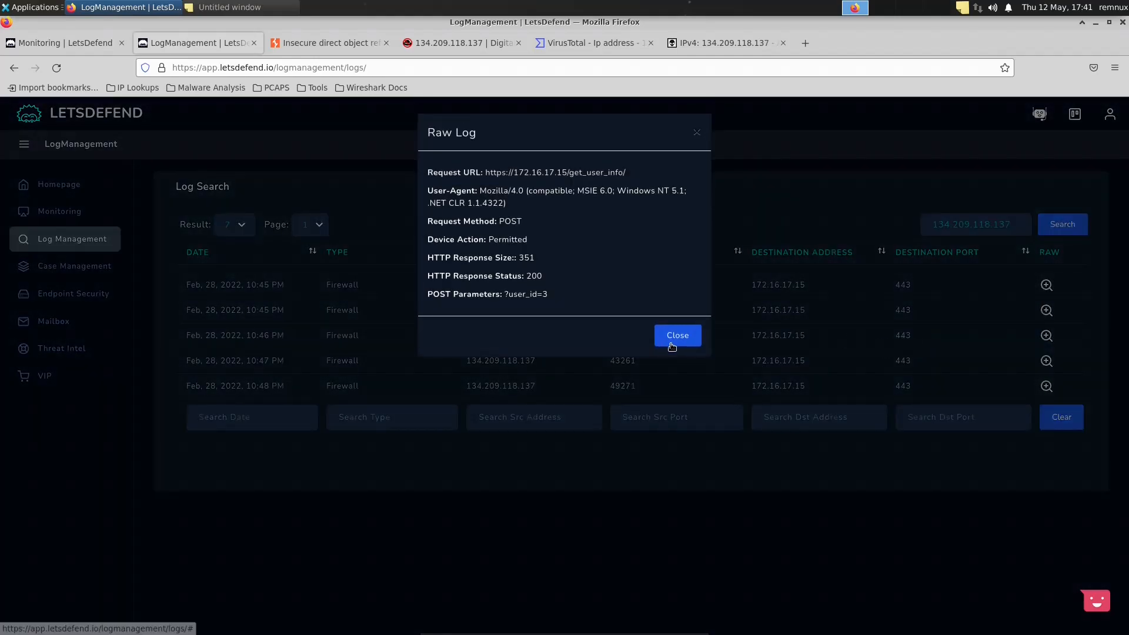
click(676, 336)
click(1046, 361)
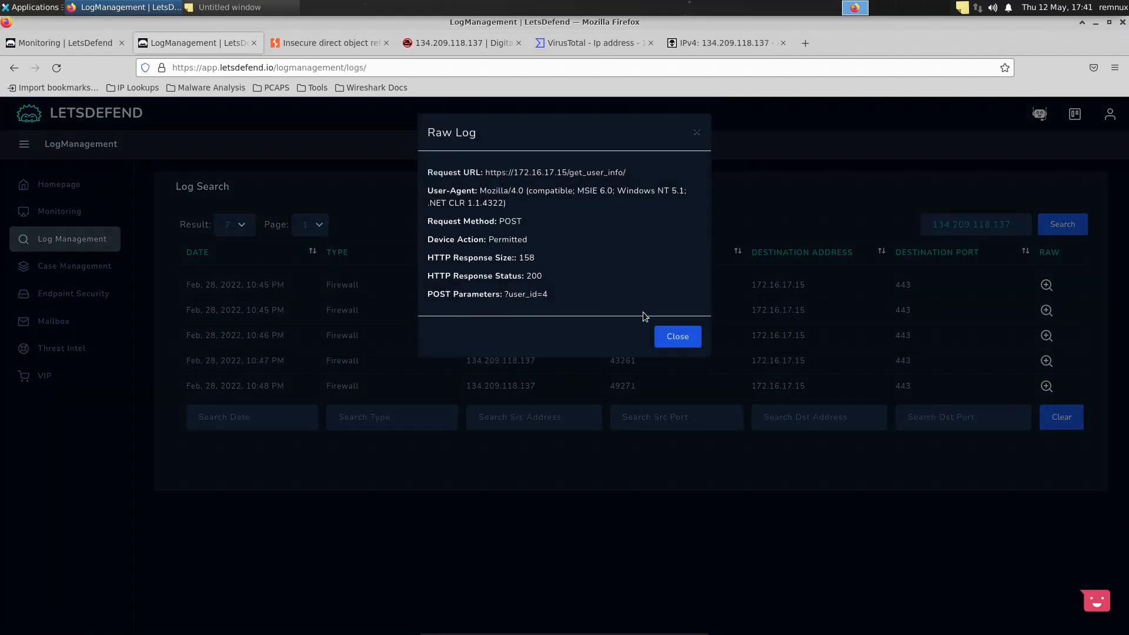
click(669, 342)
click(1046, 386)
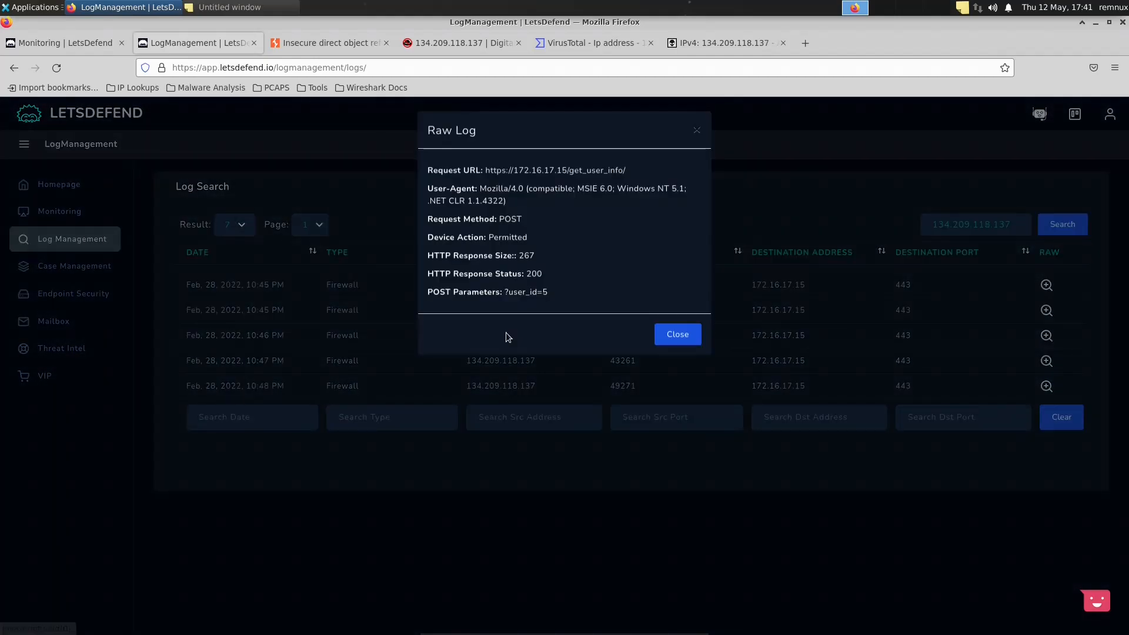
click(658, 336)
Step: Recheck the raw logs for source ports 43261, 47274 and 48523, and highlight the source address in the first entry
click(1046, 361)
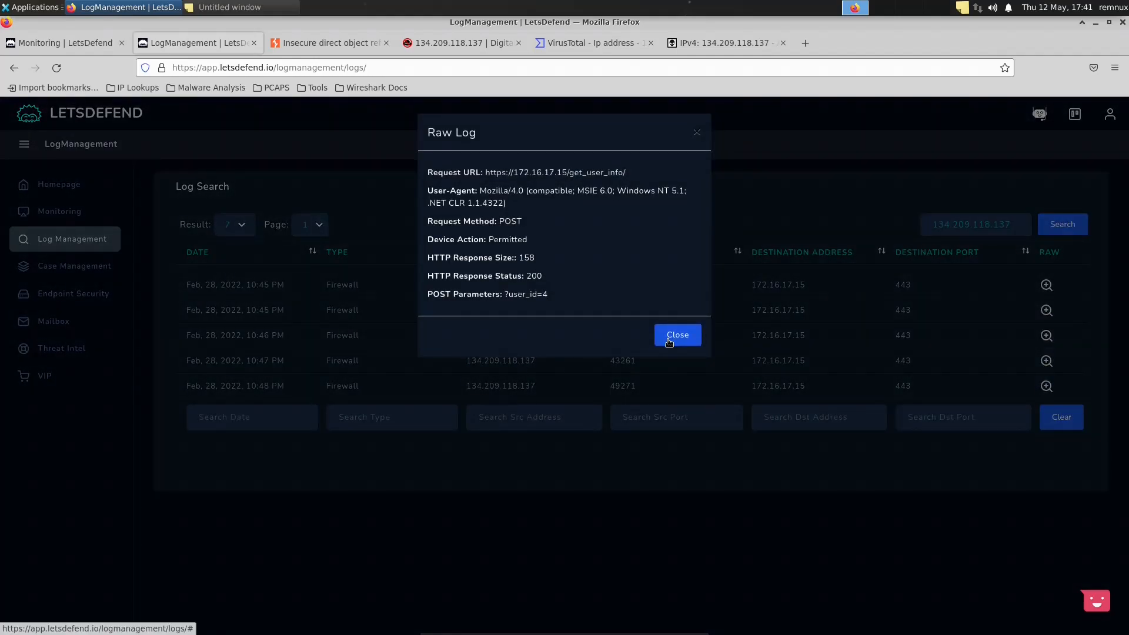
click(668, 342)
click(1046, 336)
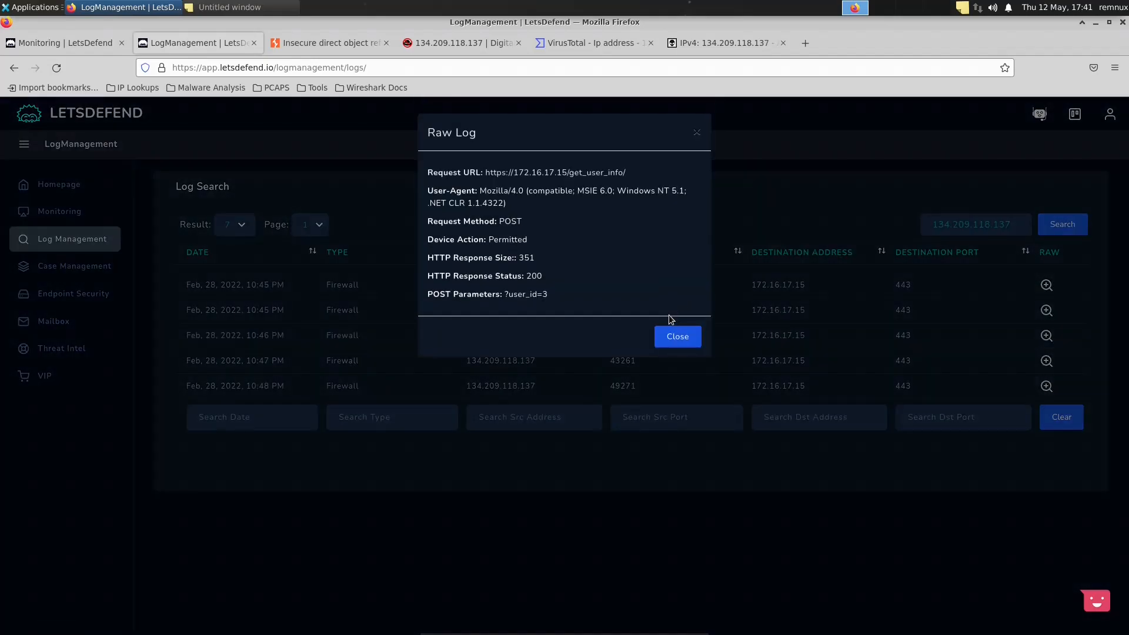
click(676, 337)
click(1046, 310)
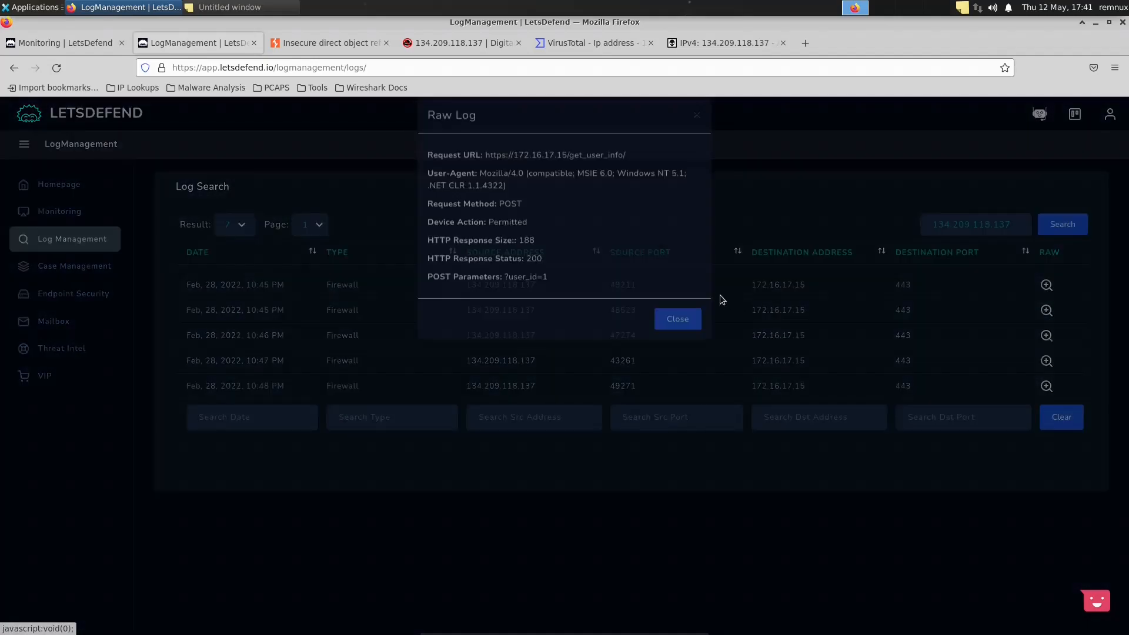
click(669, 339)
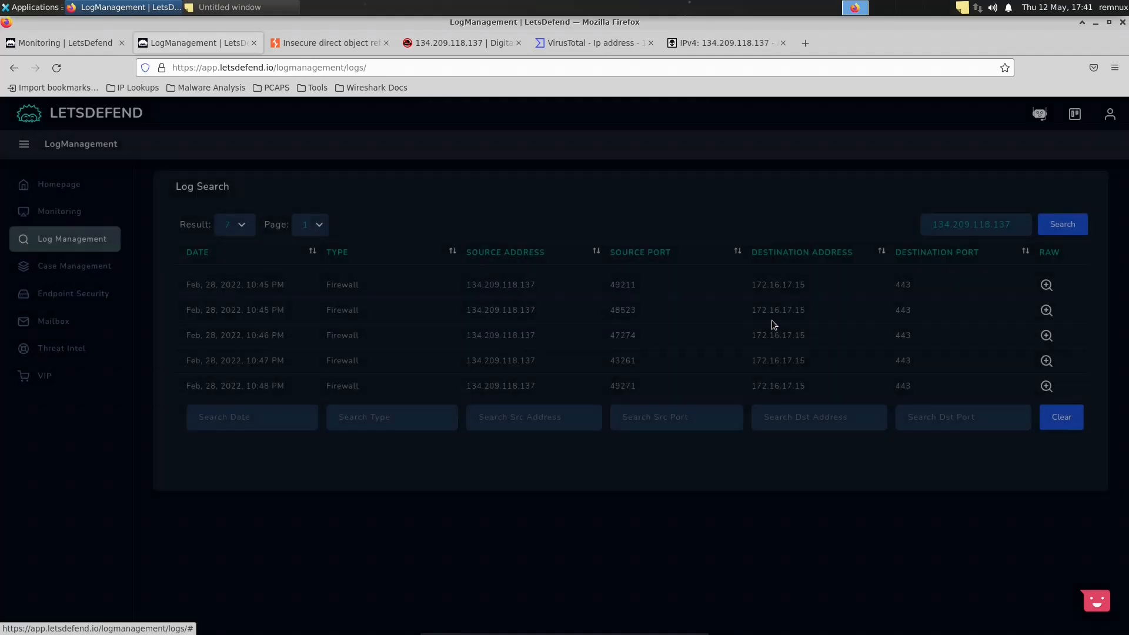
click(1047, 310)
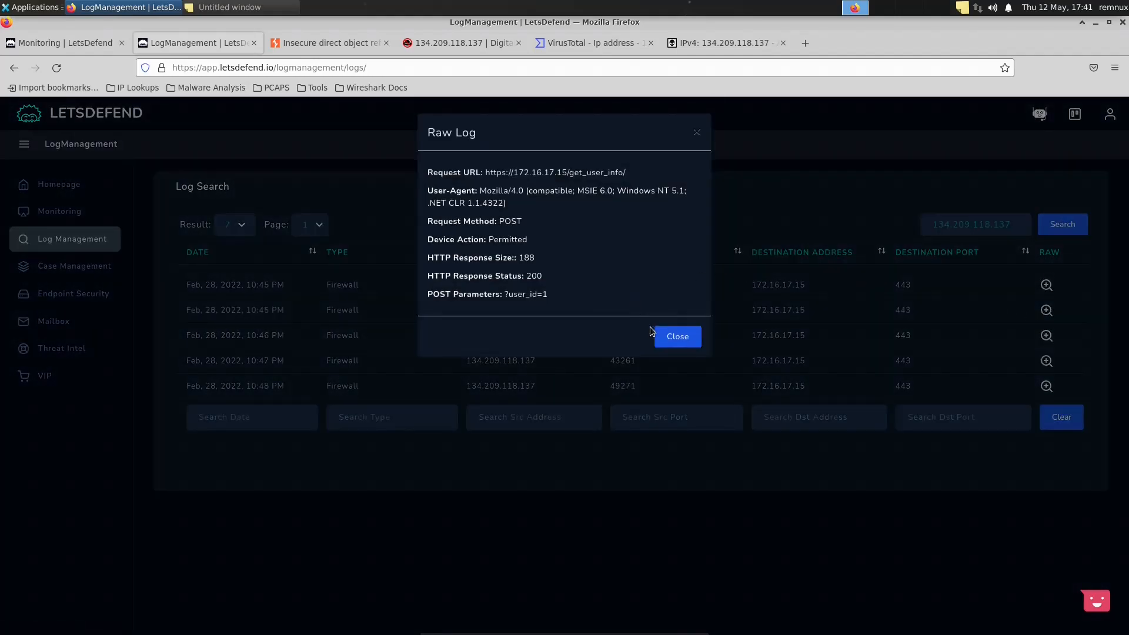
click(677, 337)
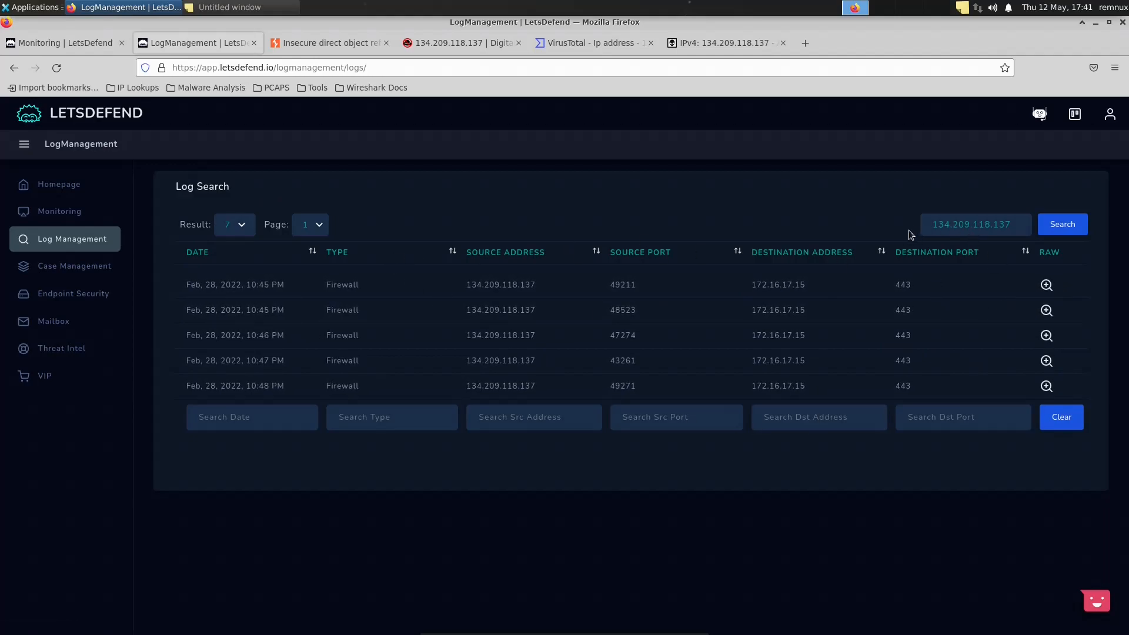
drag(461, 284, 527, 283)
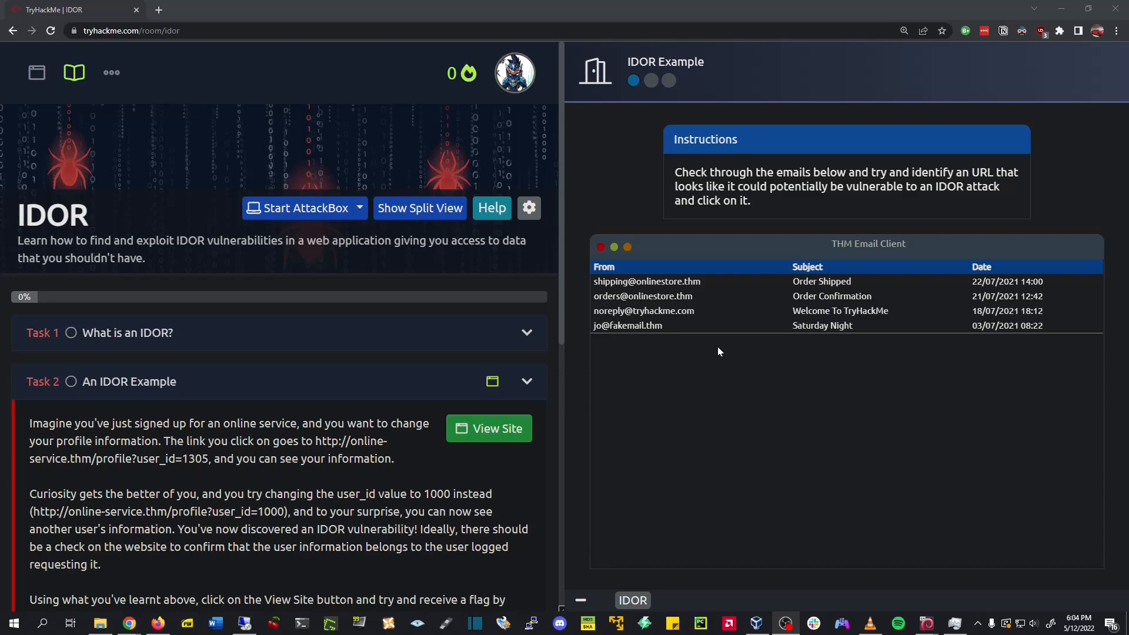
Step: Switch to the TryHackMe IDOR example, review the store and welcome emails, and open the invoice link in the Order Confirmation email
click(755, 285)
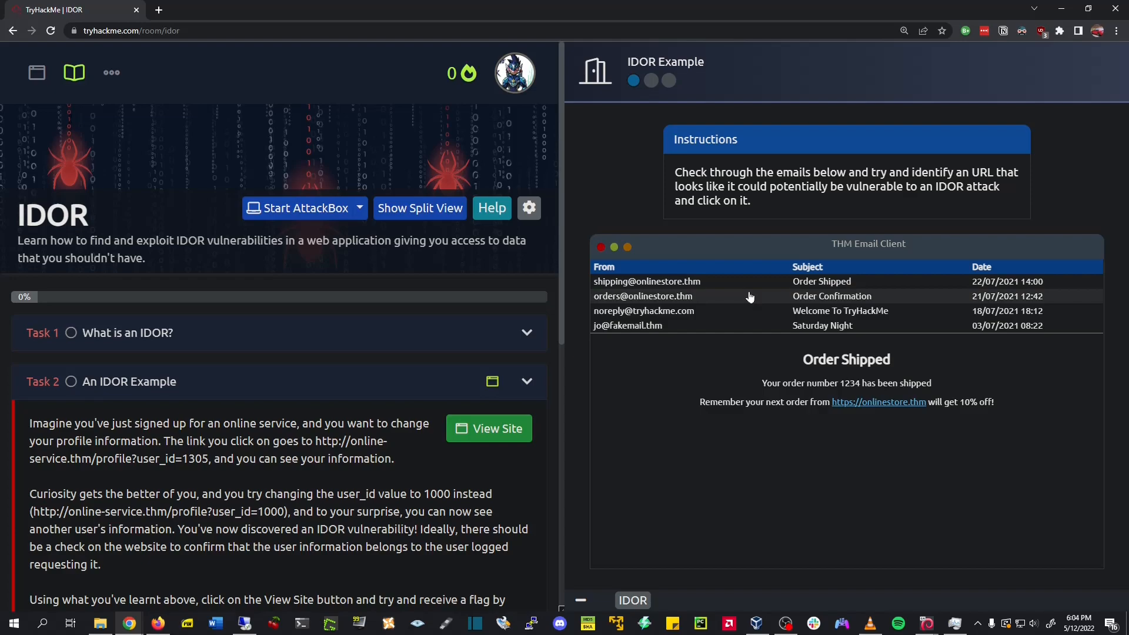
click(750, 297)
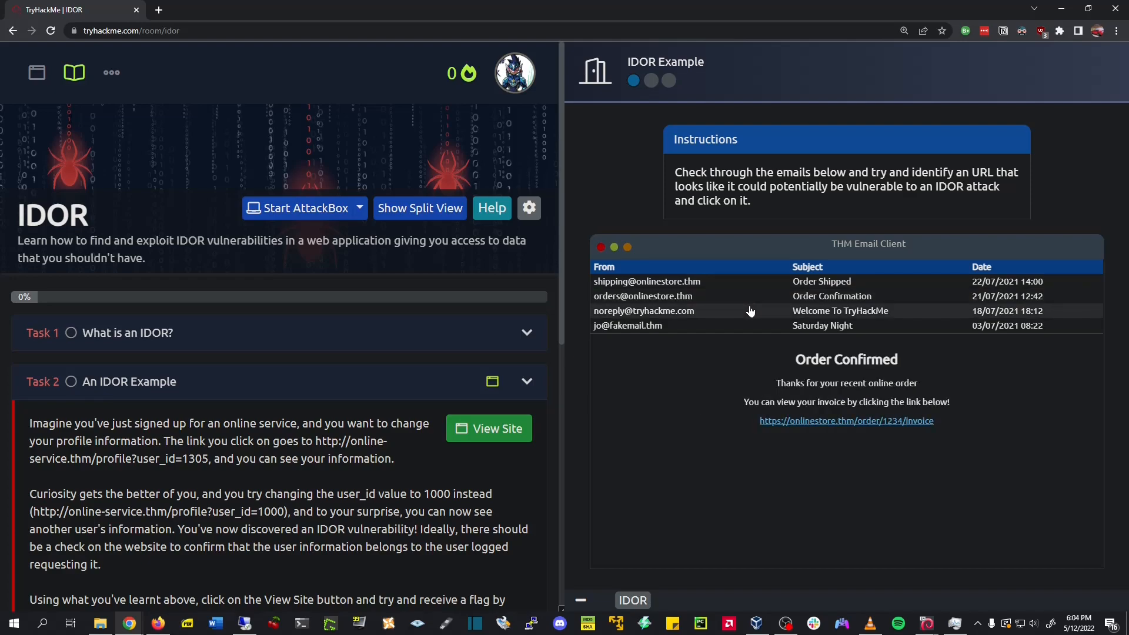
click(750, 310)
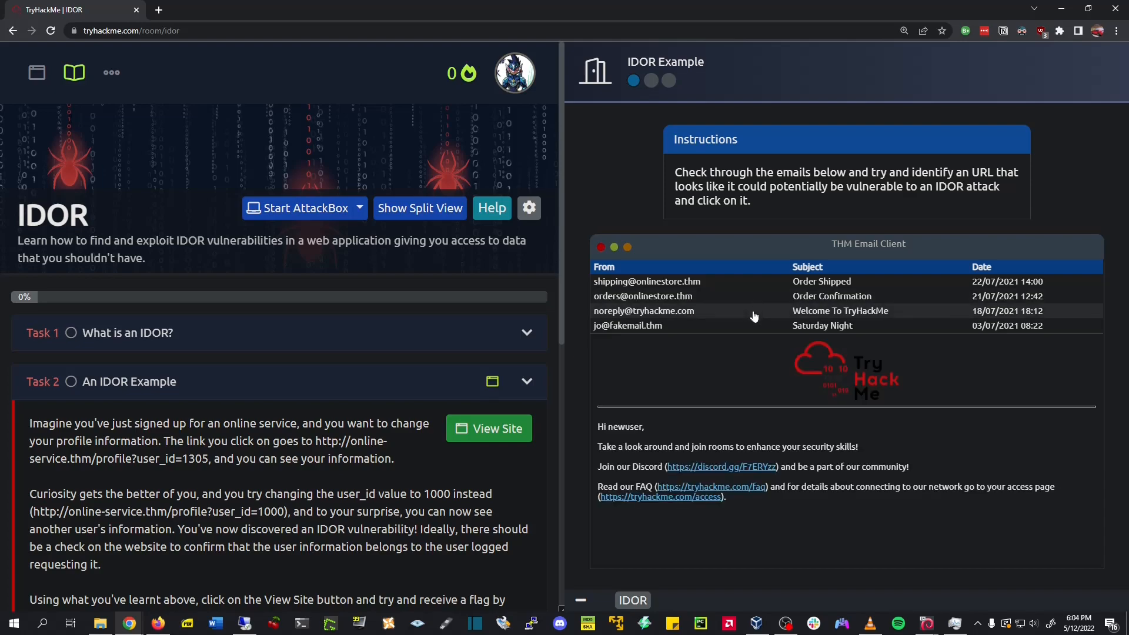
click(758, 302)
click(792, 421)
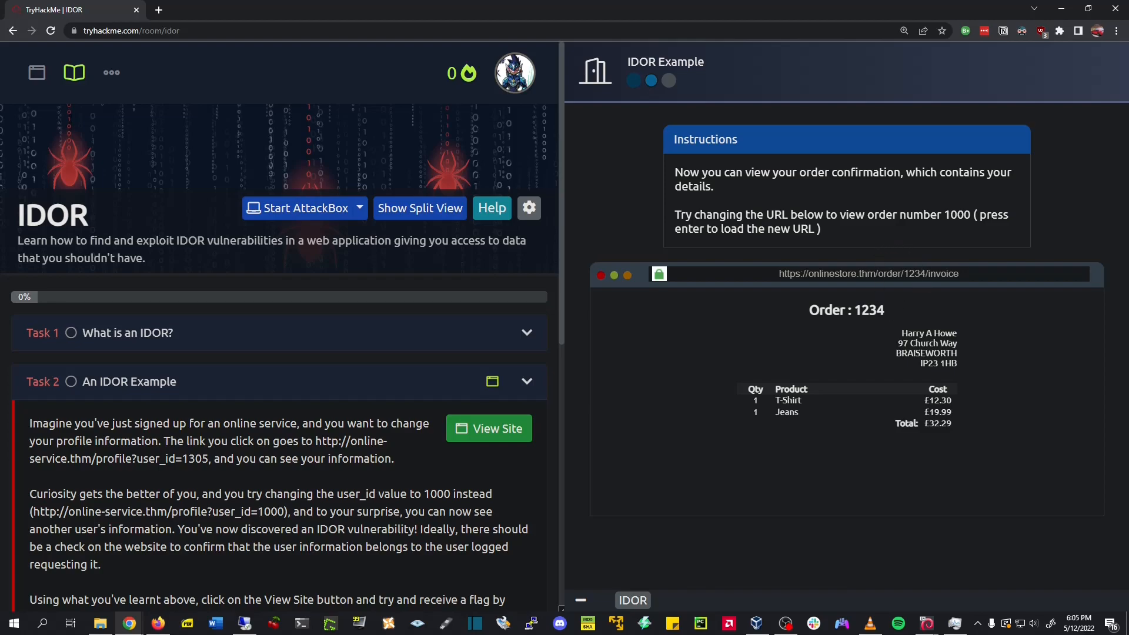
Step: Replace the order ID in the simulated invoice URL with the one given in the instructions and load that invoice
double_click(915, 273)
text(1)
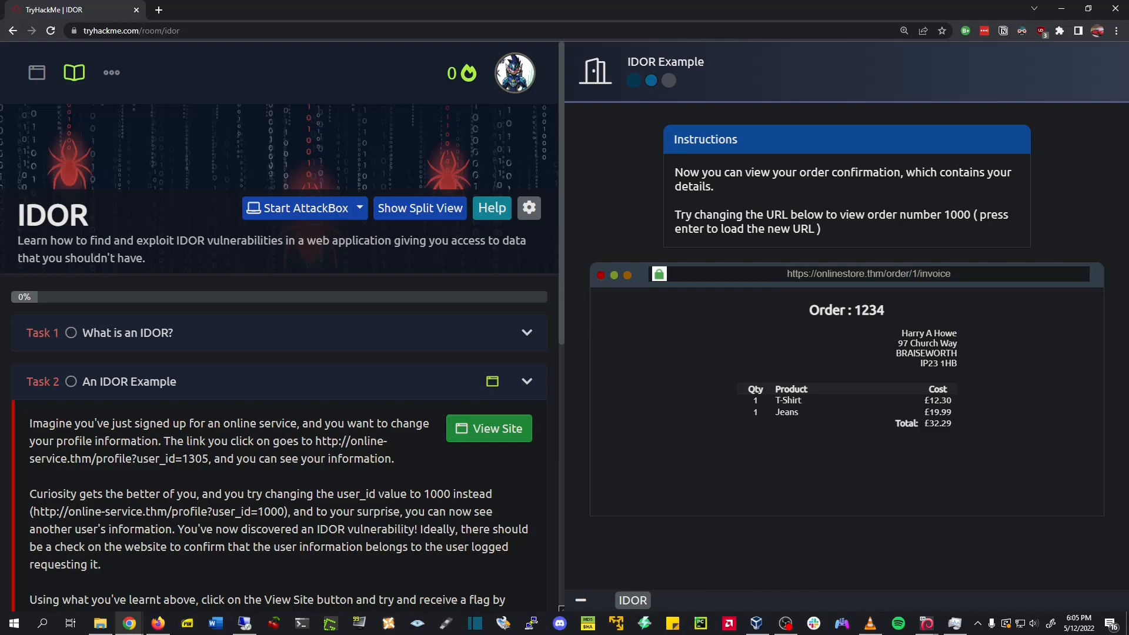
text(000)
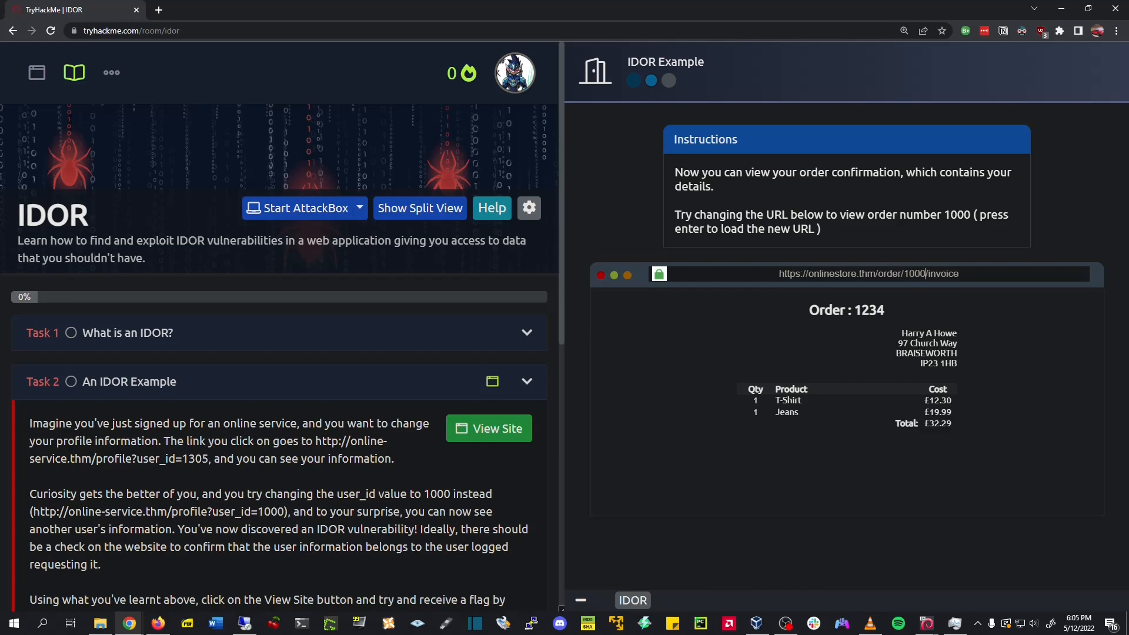
key(Return)
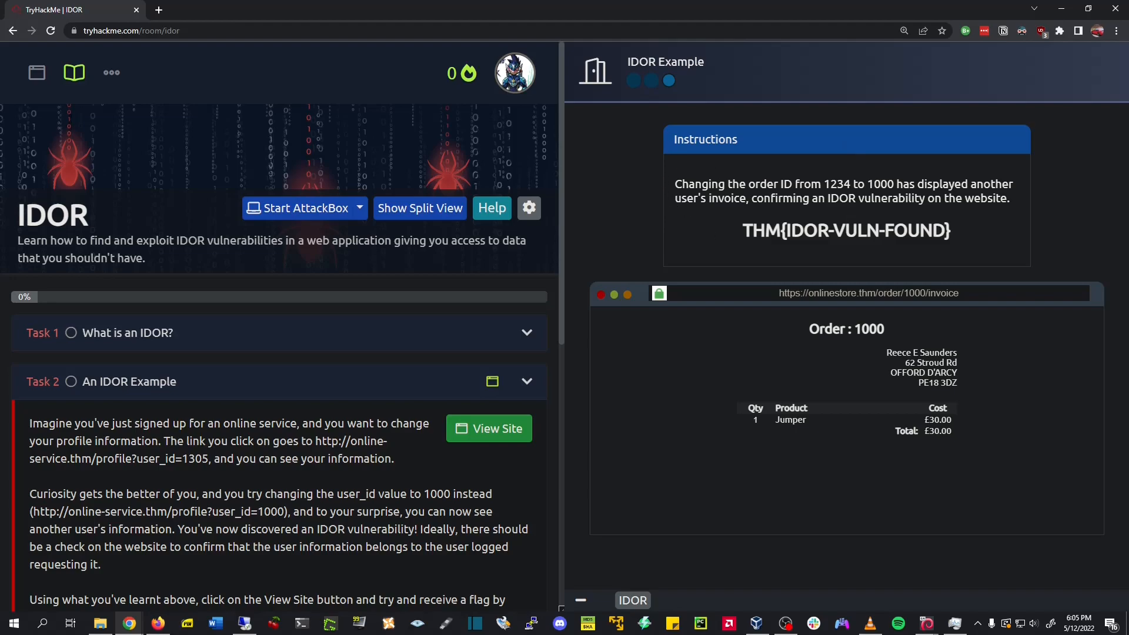
Step: Try out different order IDs in the simulated invoice URL without loading them, clearing each one
double_click(914, 293)
text(3333)
key(BackSpace)
key(BackSpace)
key(BackSpace)
key(BackSpace)
text(1223)
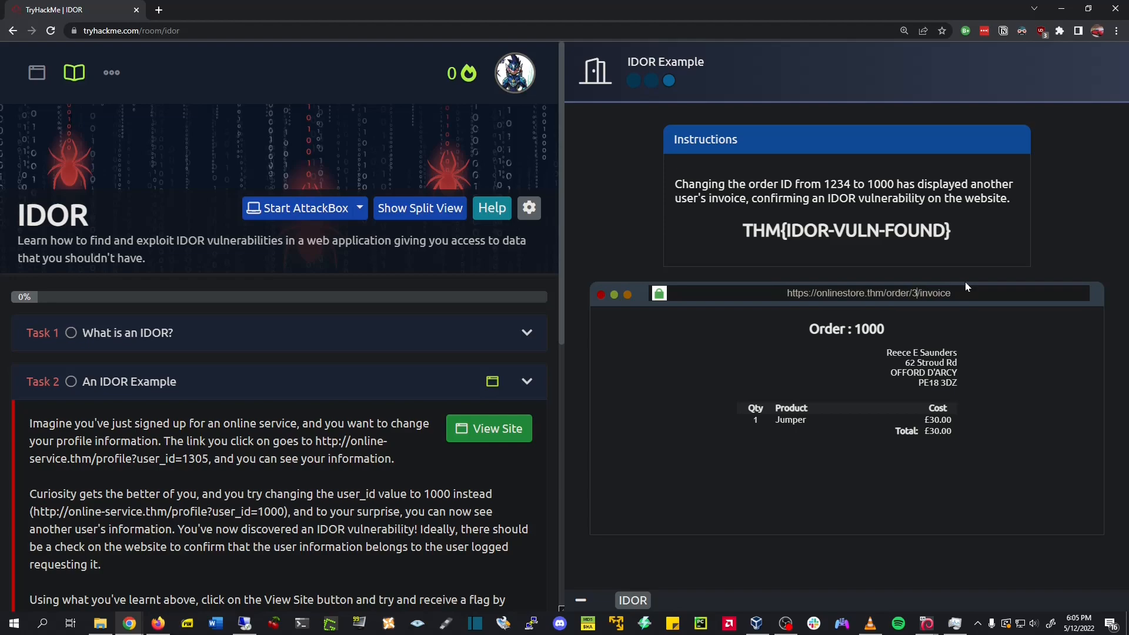
key(BackSpace)
key(BackSpace)
text(34)
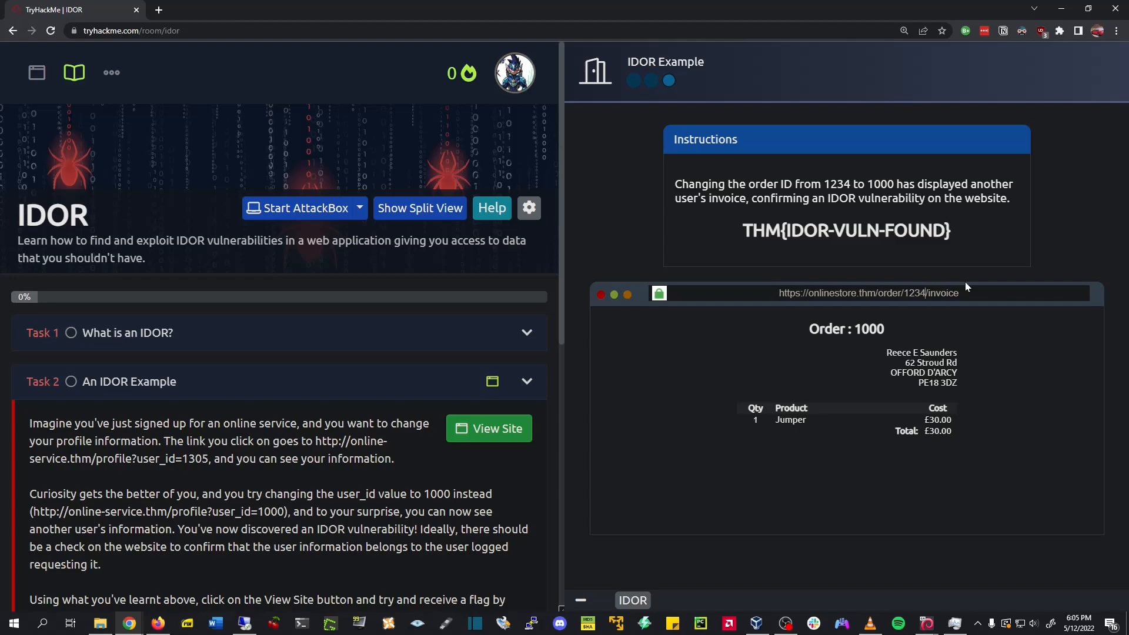
key(BackSpace)
key(BackSpace)
key(BackSpace)
key(BackSpace)
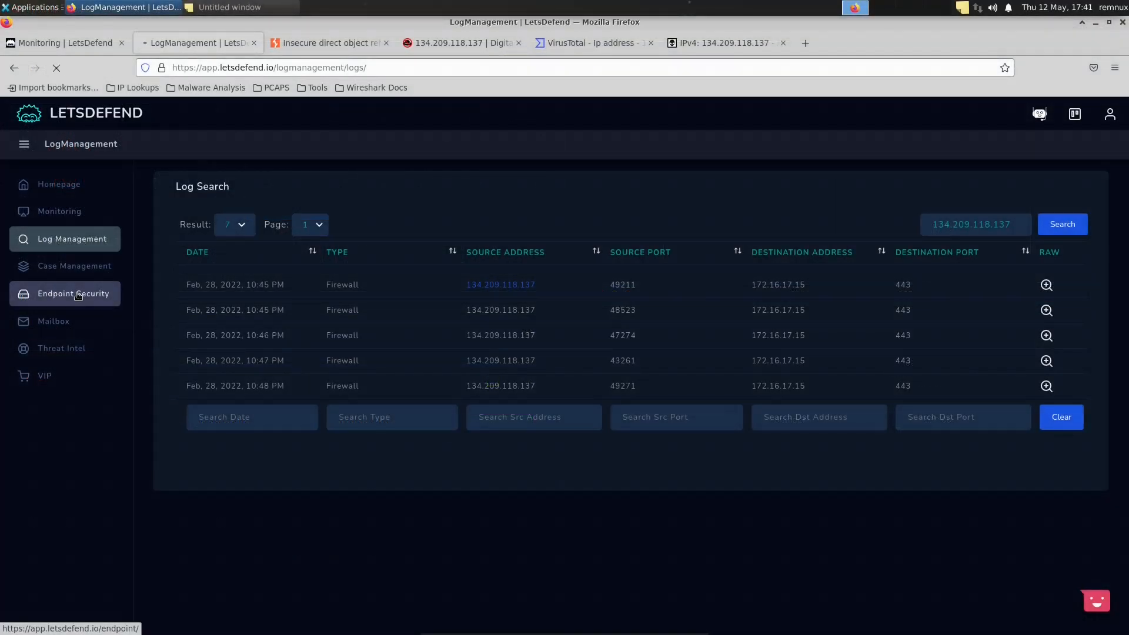
Step: In LetsDefend Endpoint Security, look up the destination IP 172.16.17.15 copied from the notes and request containment of WebServer1005
click(88, 291)
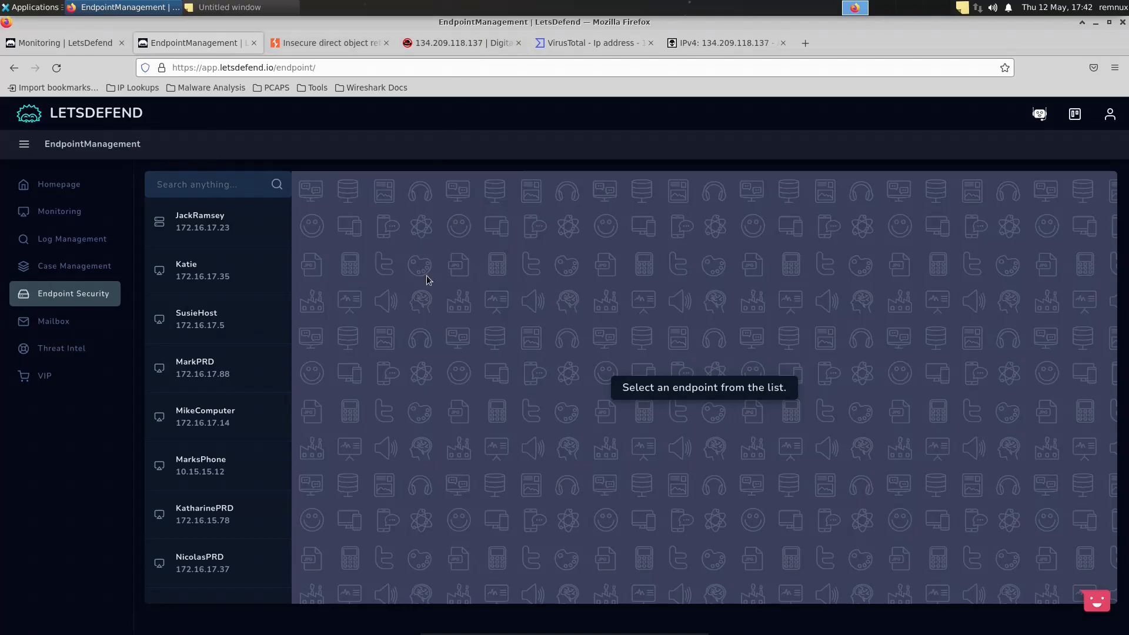
key(alt+Tab)
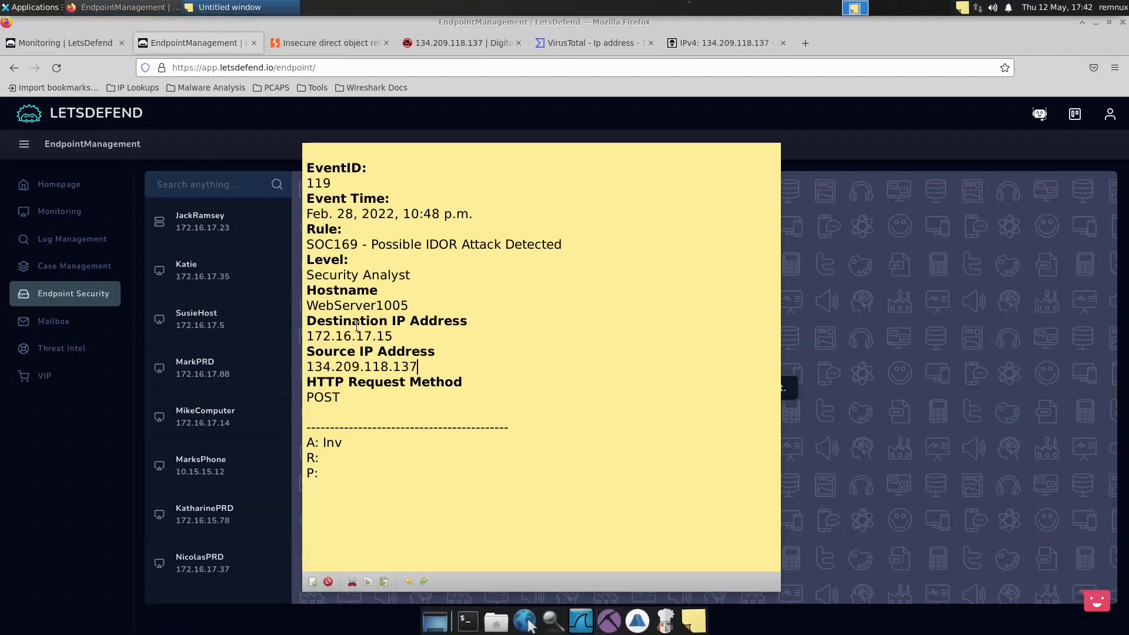
drag(355, 336, 309, 333)
key(ctrl+c)
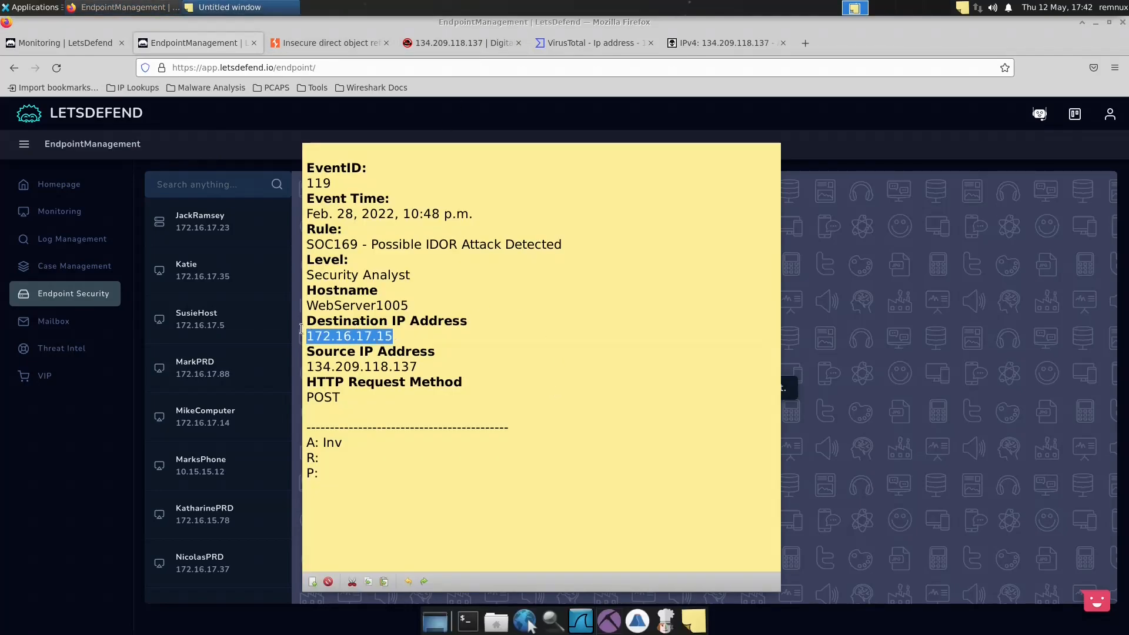
click(233, 184)
key(ctrl+v)
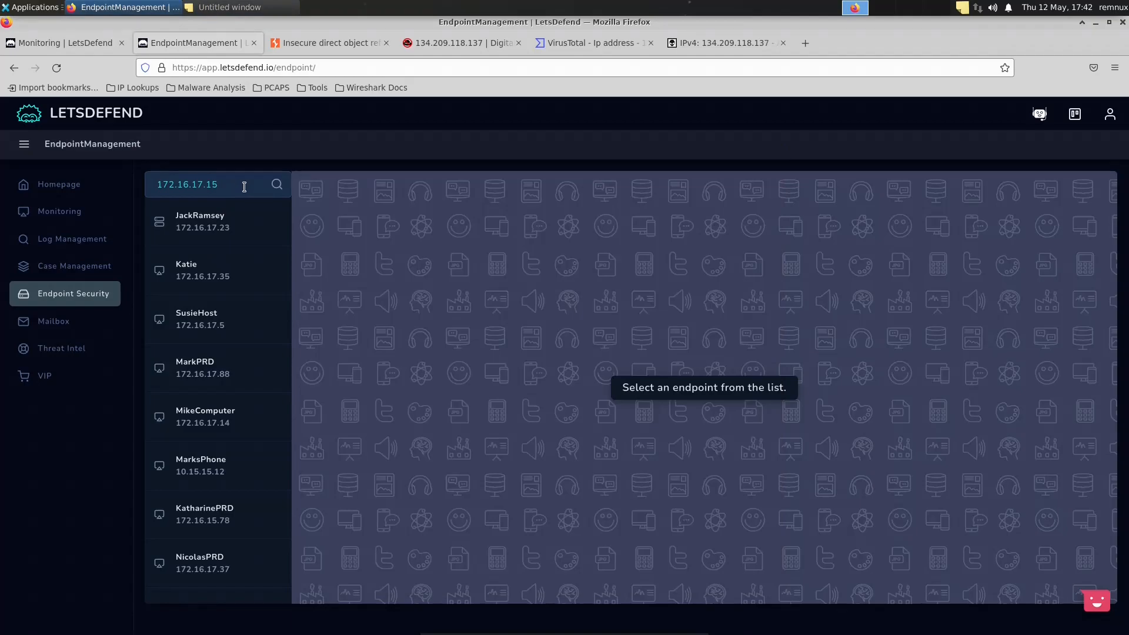
click(225, 277)
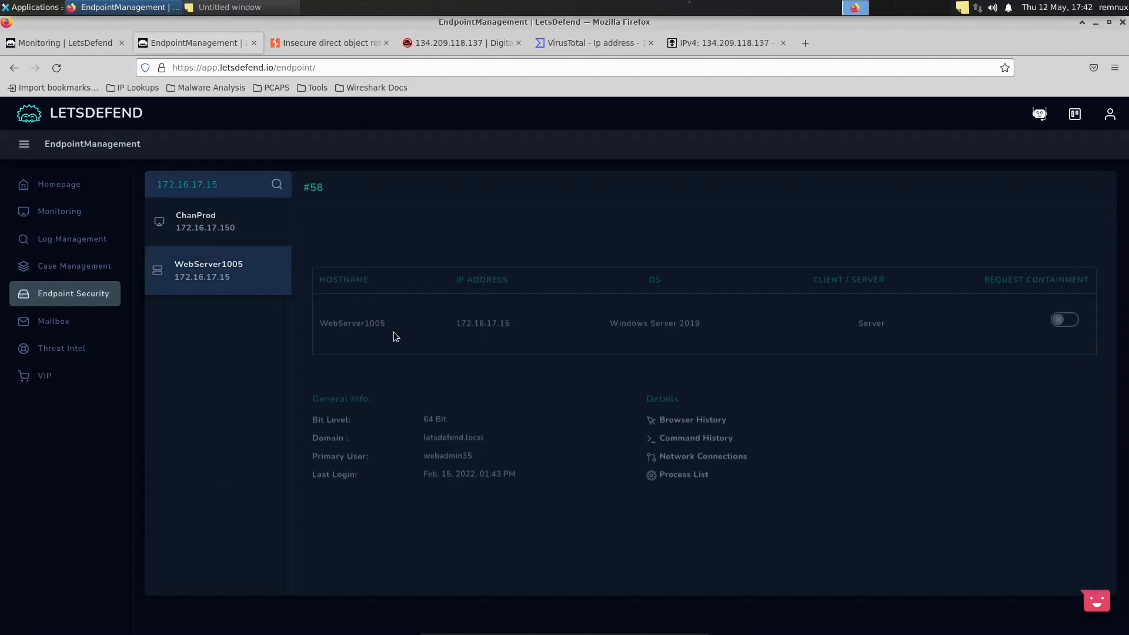
click(1062, 310)
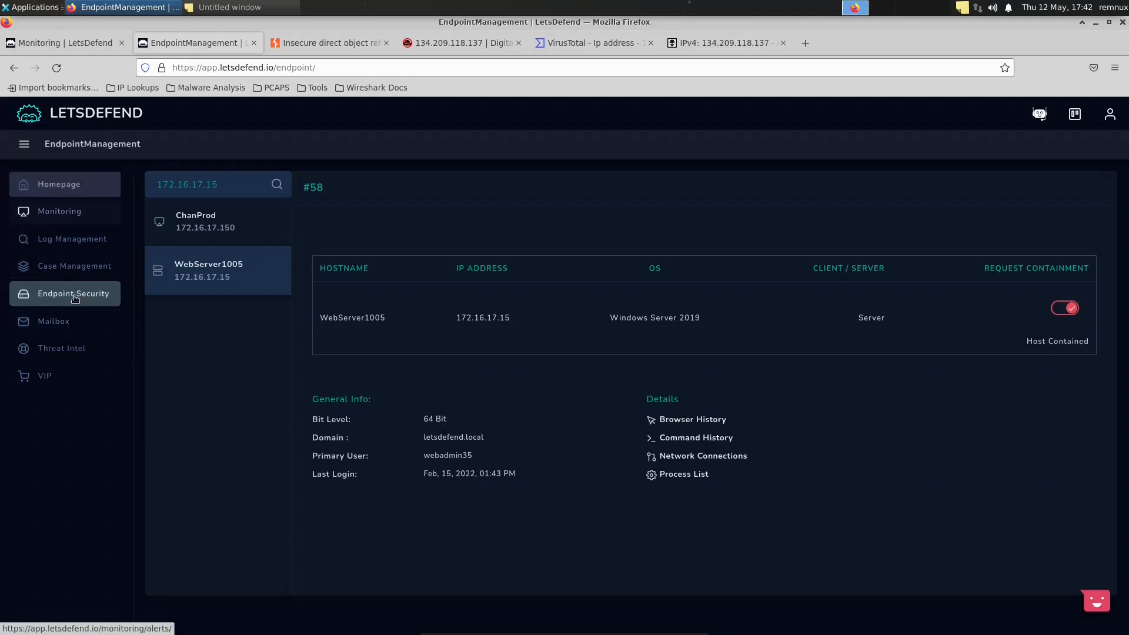
Step: Review the AbuseIPDB, VirusTotal and AlienVault results for the source IP and the PortSwigger IDOR article, and return to LetsDefend
click(460, 49)
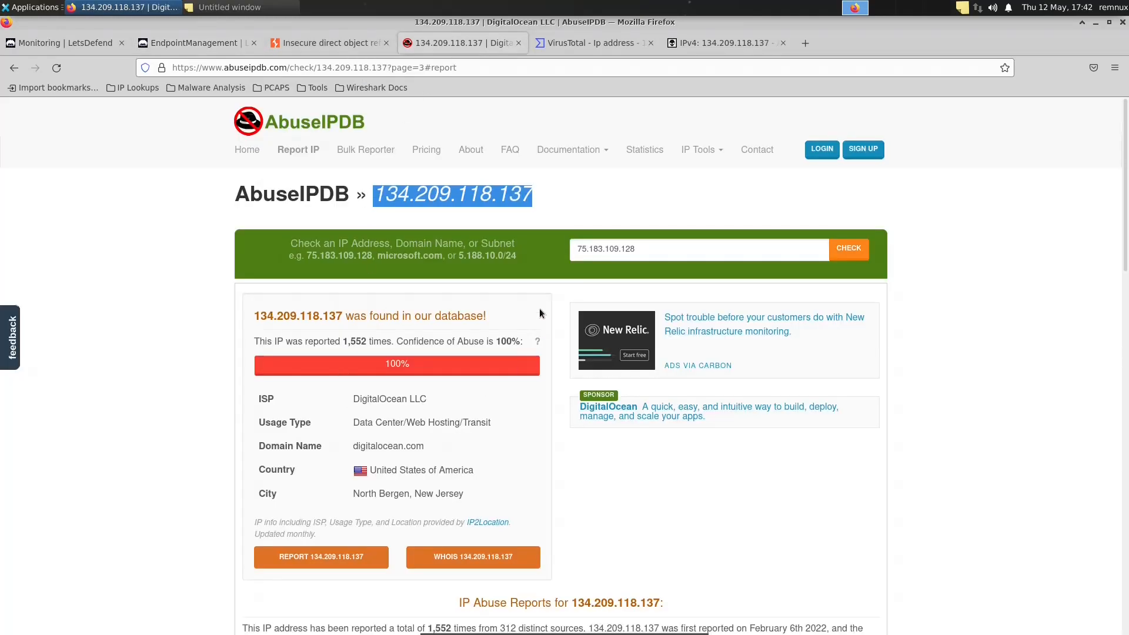
click(573, 44)
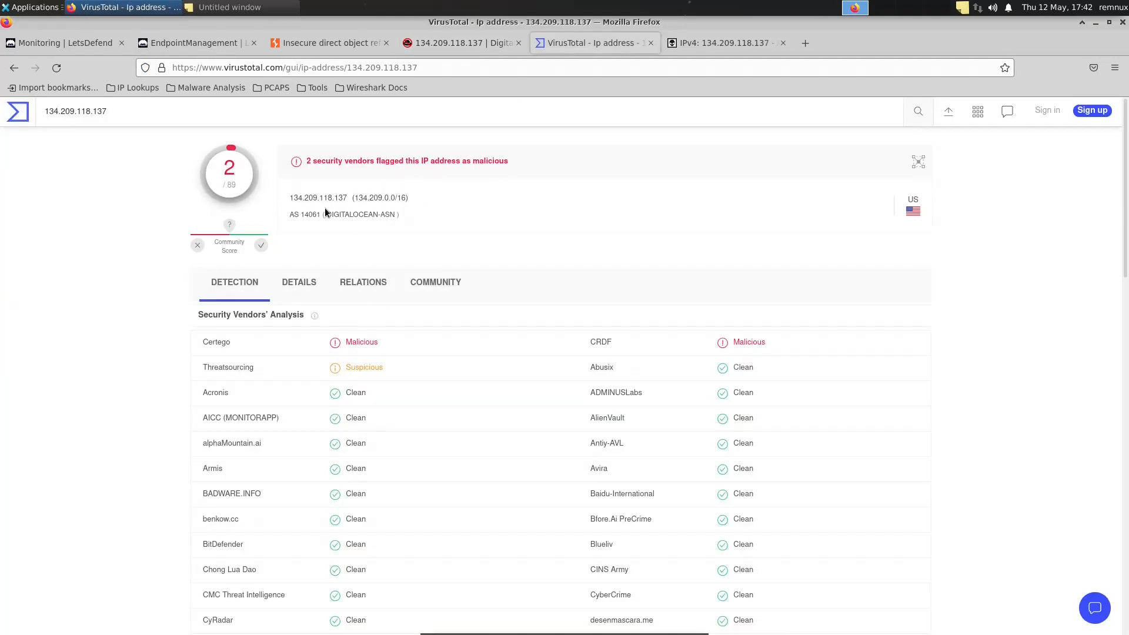
click(696, 49)
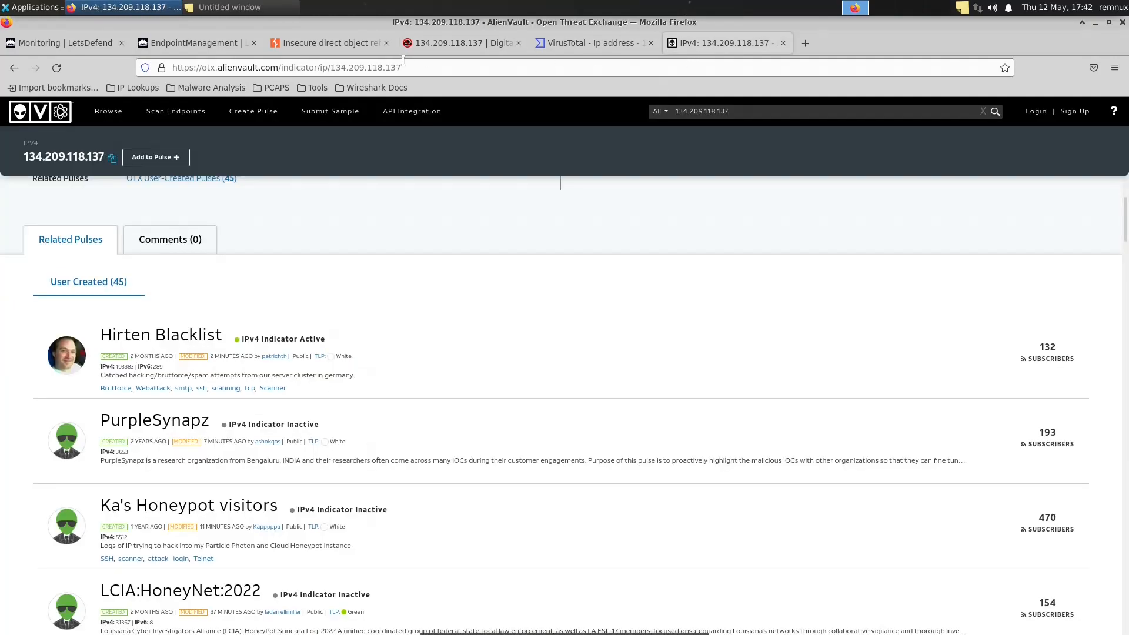
click(311, 44)
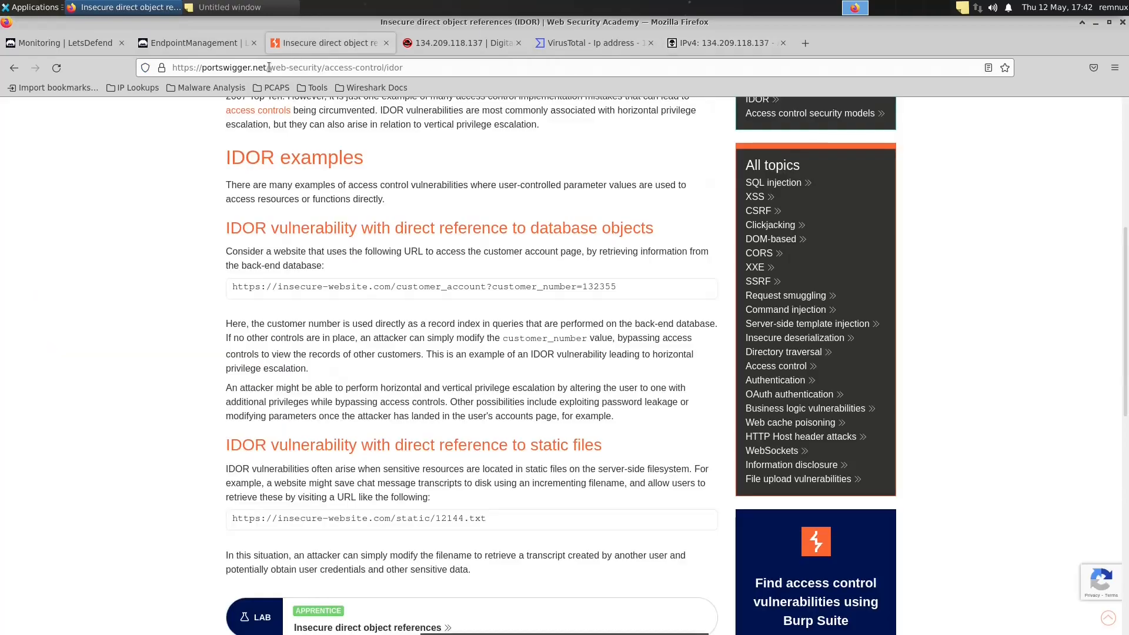
click(204, 44)
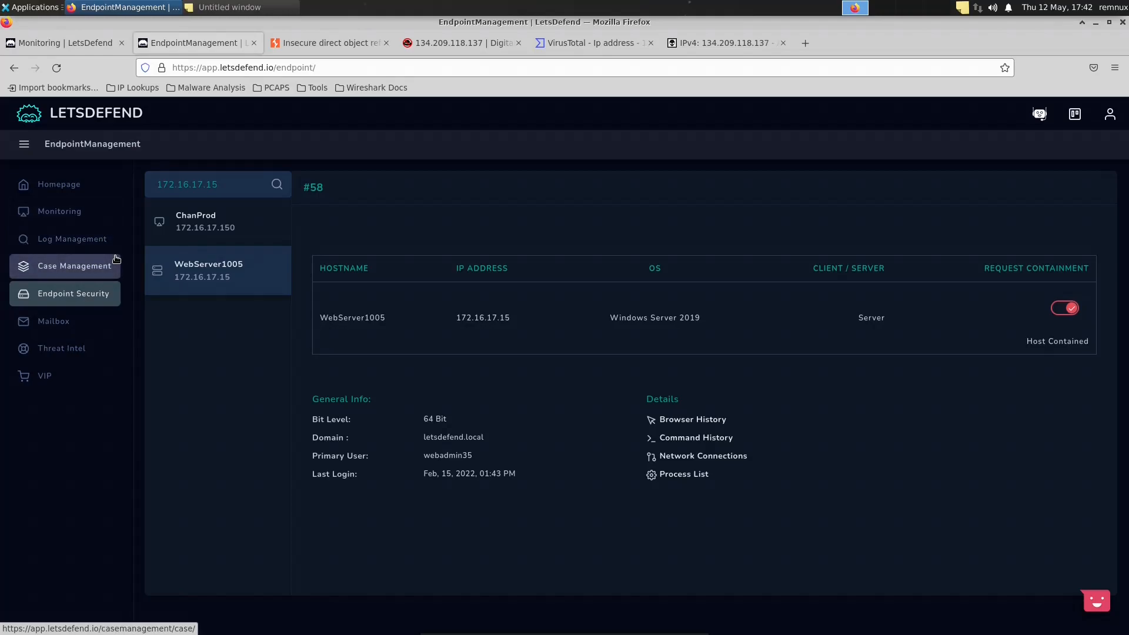
Step: Glance over the Mailbox and search the Threat Intel data for the source IP 134.209.118.137, copied from AbuseIPDB
click(63, 322)
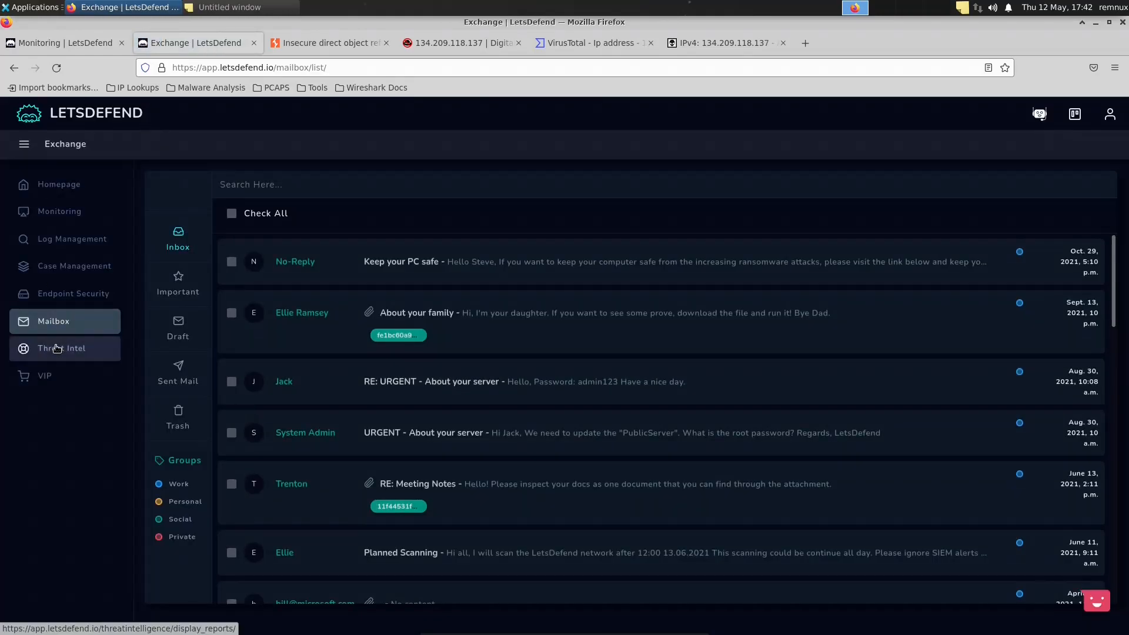
click(57, 348)
click(462, 43)
right_click(383, 197)
click(392, 203)
click(194, 43)
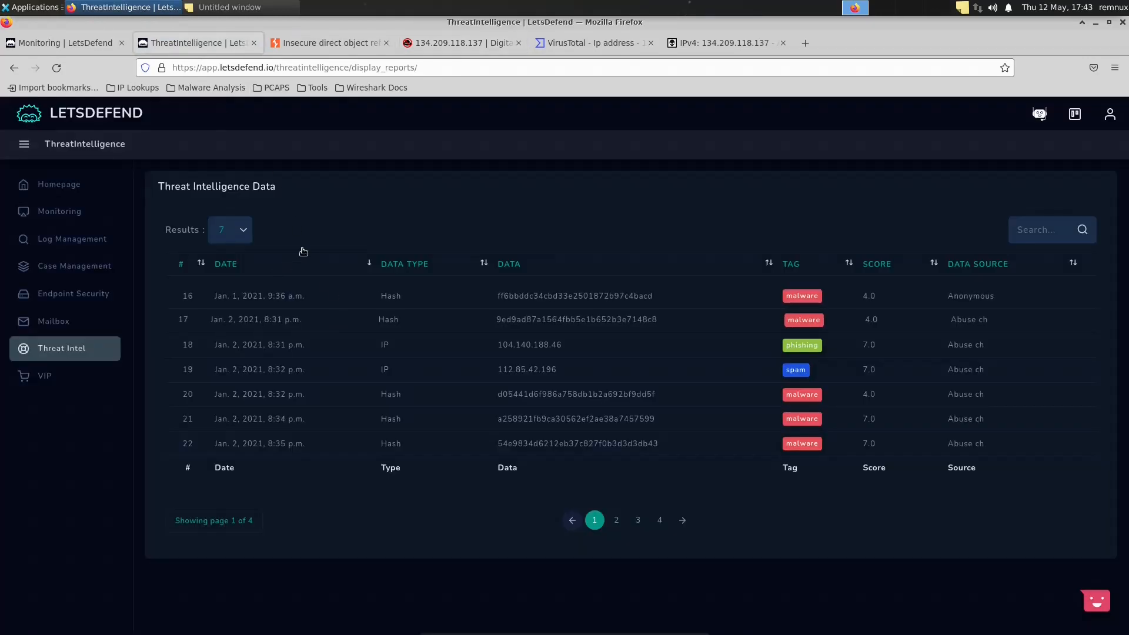
click(1058, 234)
text(134.209.118.137)
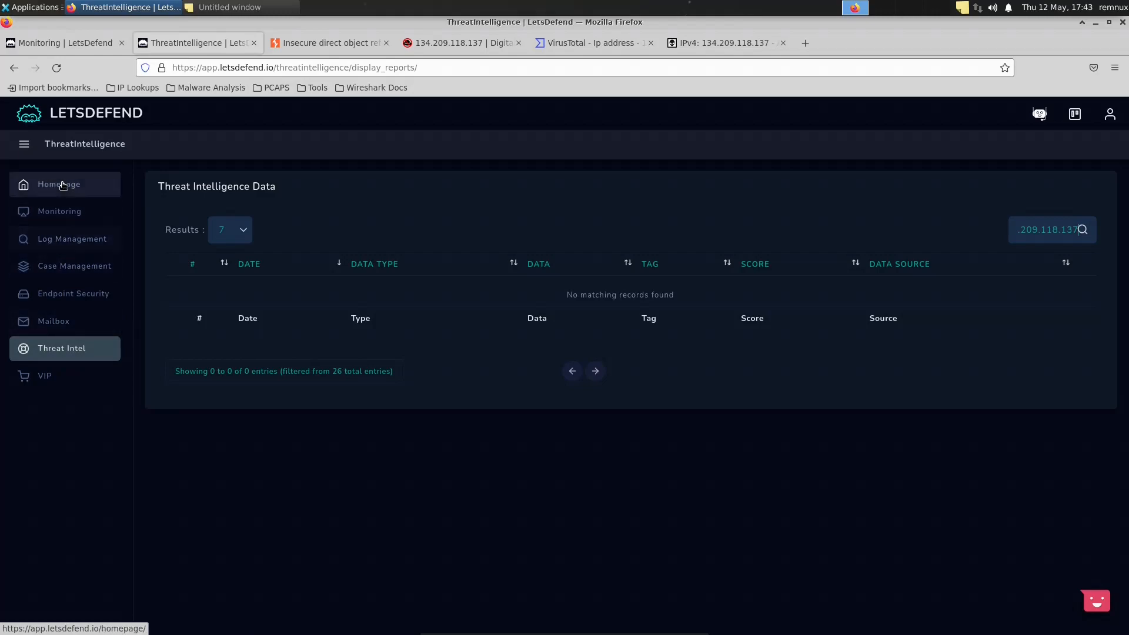
Step: Look over the LetsDefend homepage, endpoint list and log management pages
click(64, 185)
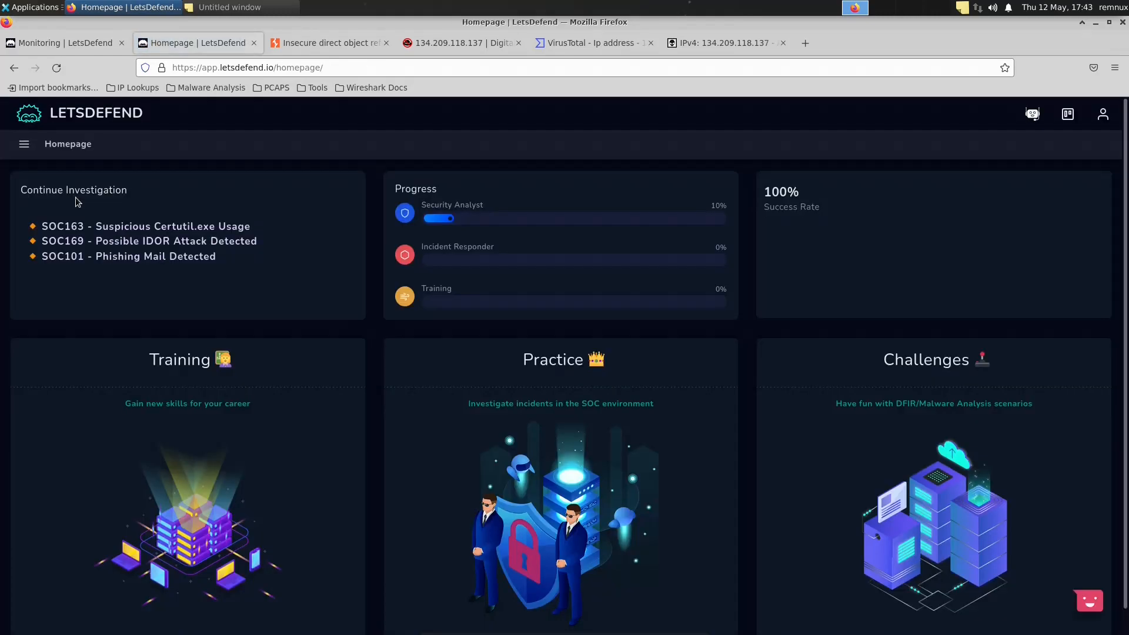
click(24, 146)
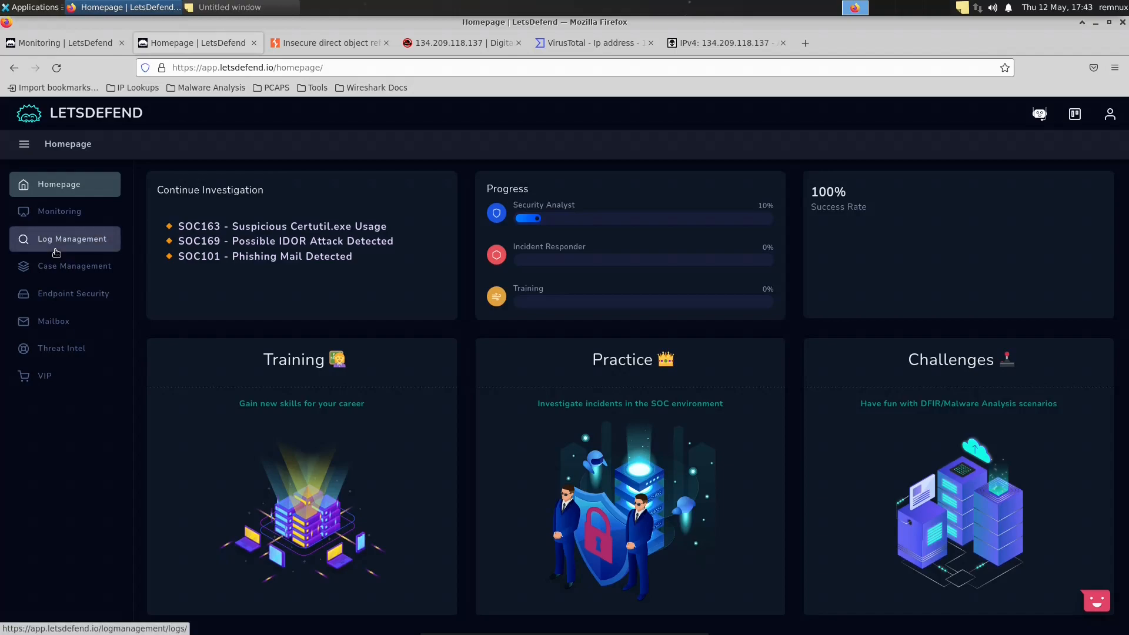
click(68, 293)
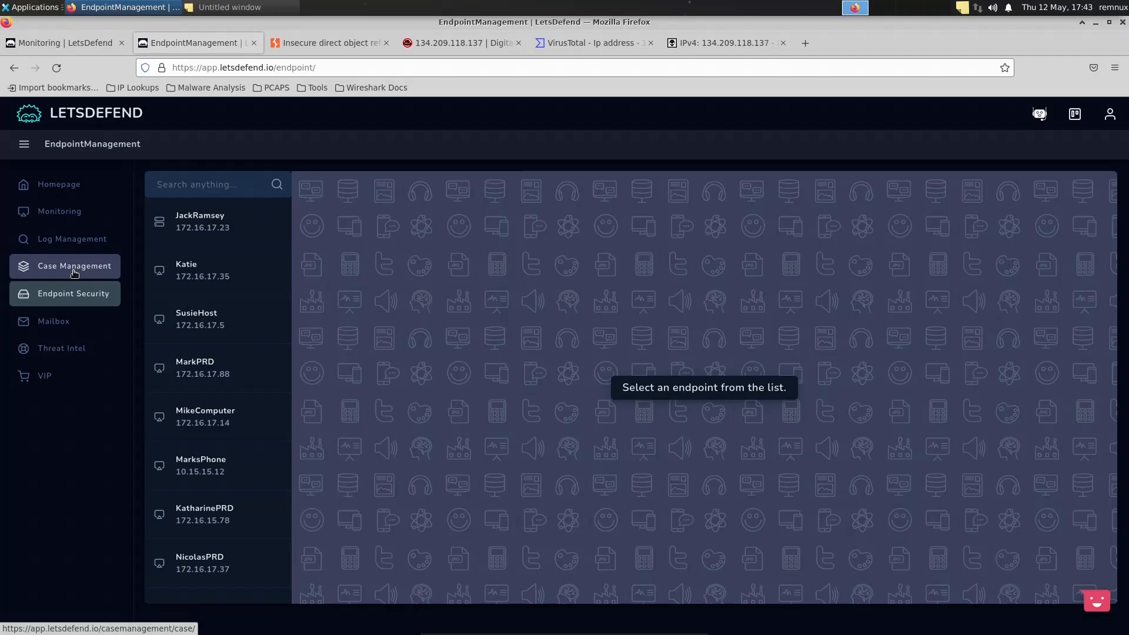
click(55, 245)
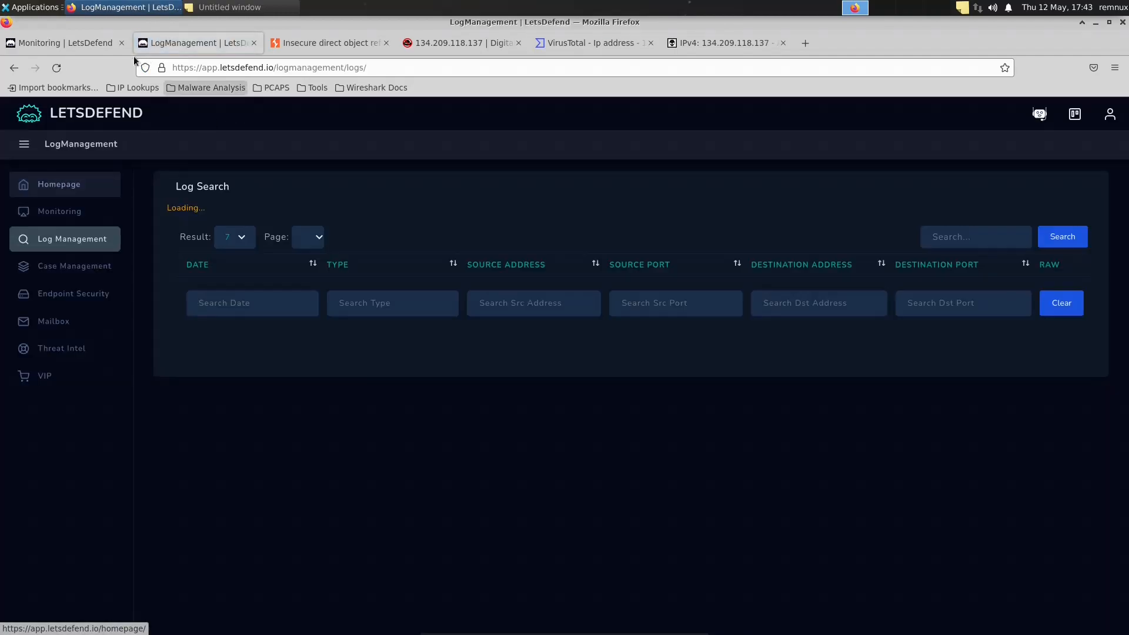
Step: Create a case for the SOC169 alert with EventID 119, start its playbook and advance to the Collect Data stage
click(77, 42)
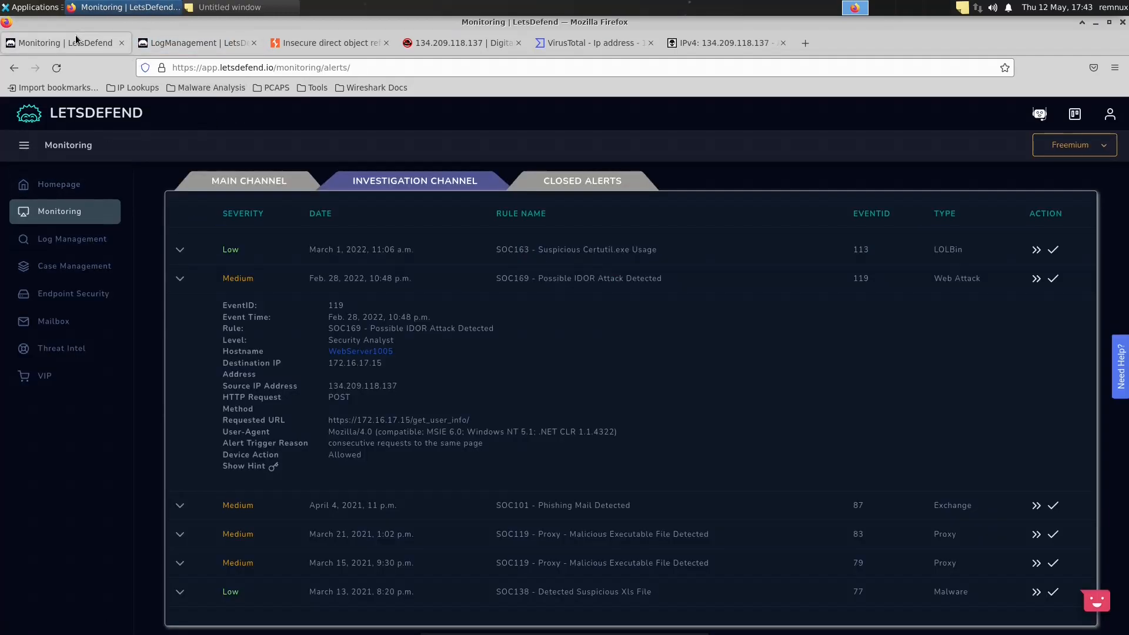
click(1035, 281)
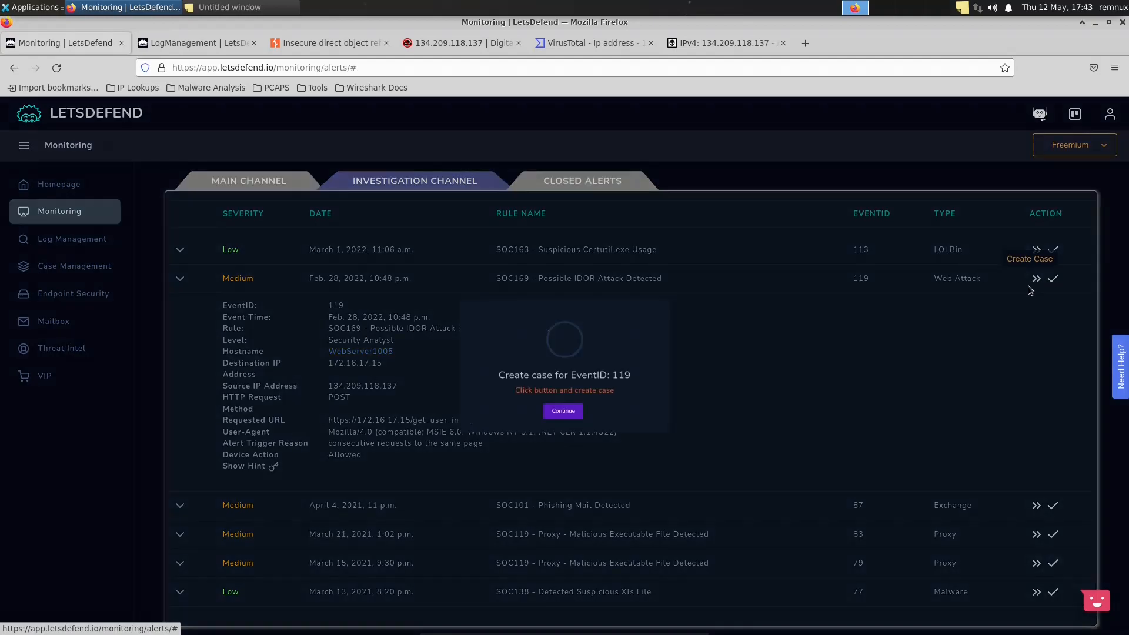
click(557, 431)
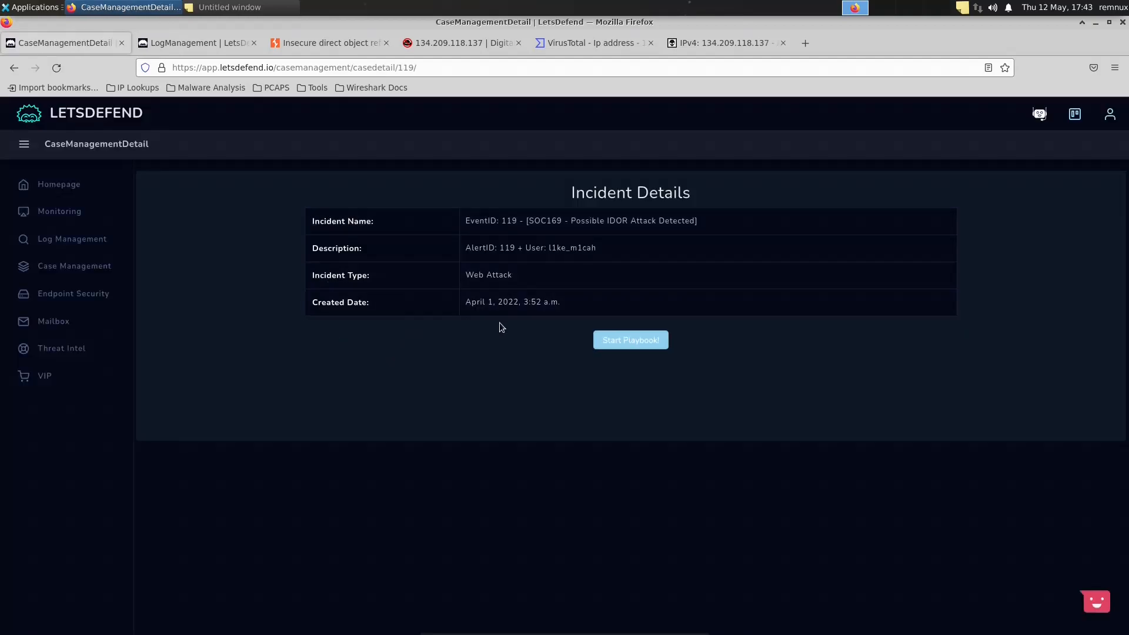
click(631, 347)
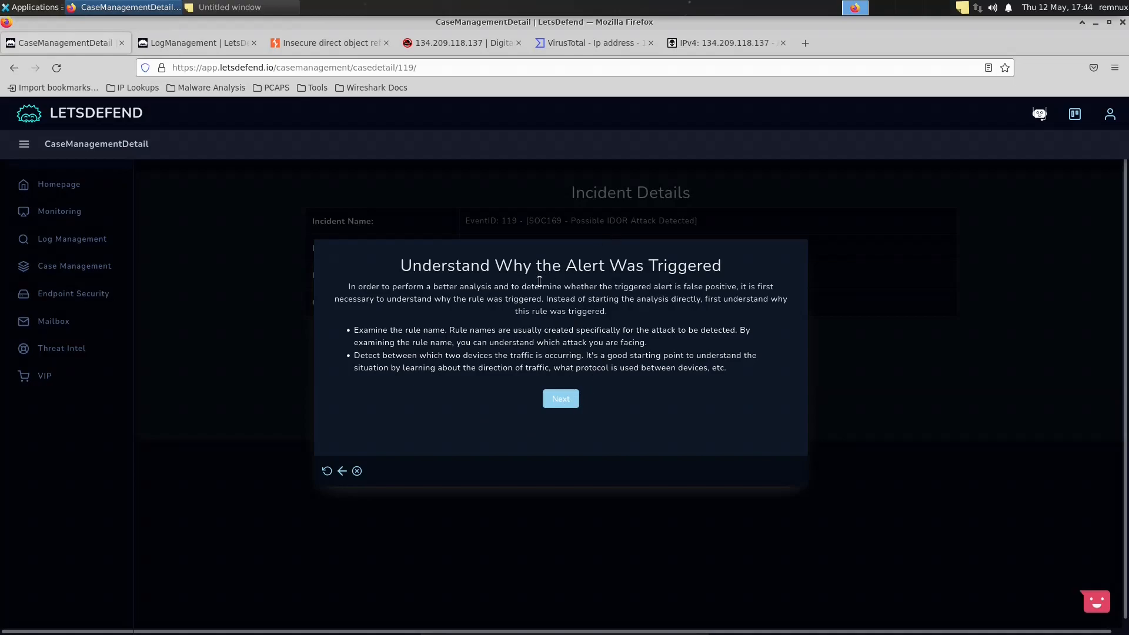
click(567, 400)
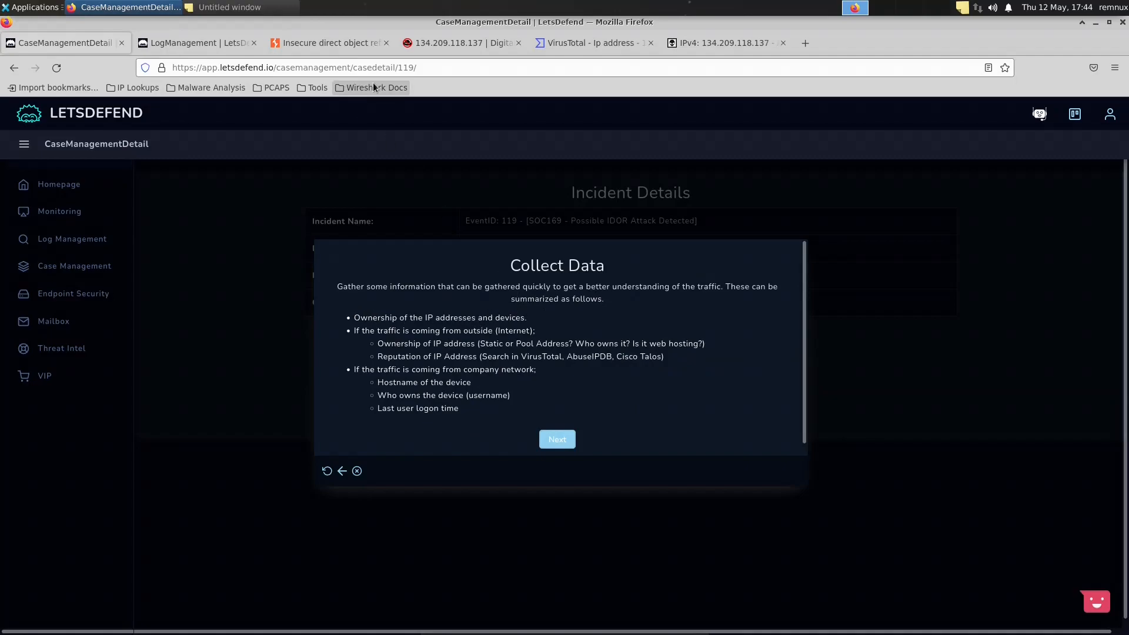
Step: Look up the source IP 134.209.118.137 on ipinfo.io in a new browser tab and review its ownership and hosting details
click(425, 43)
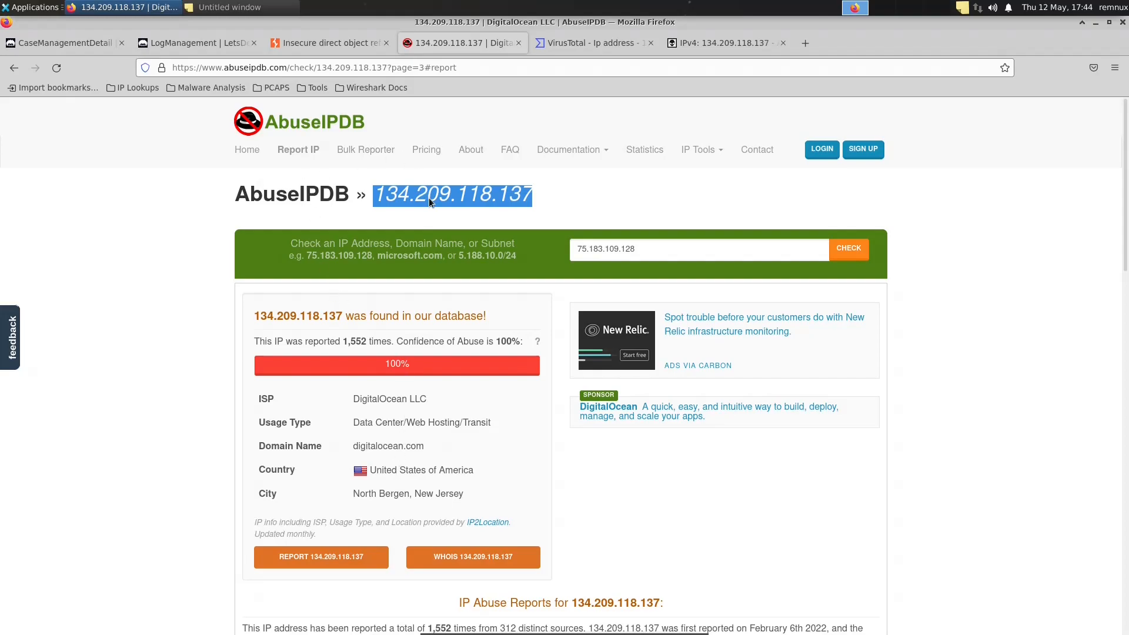
click(803, 50)
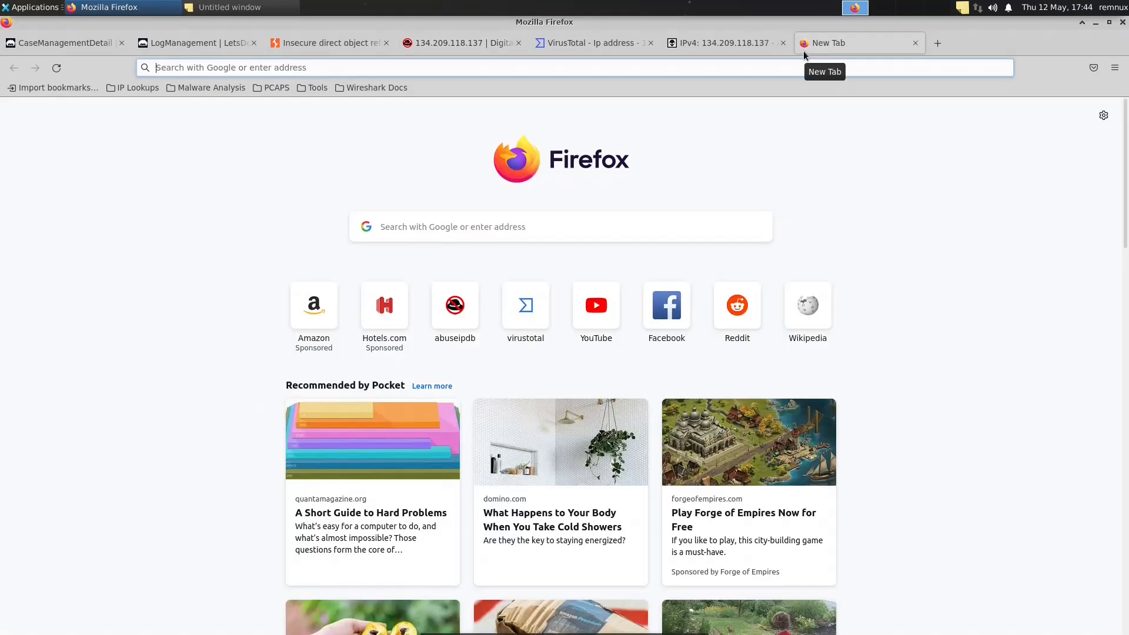
text(io)
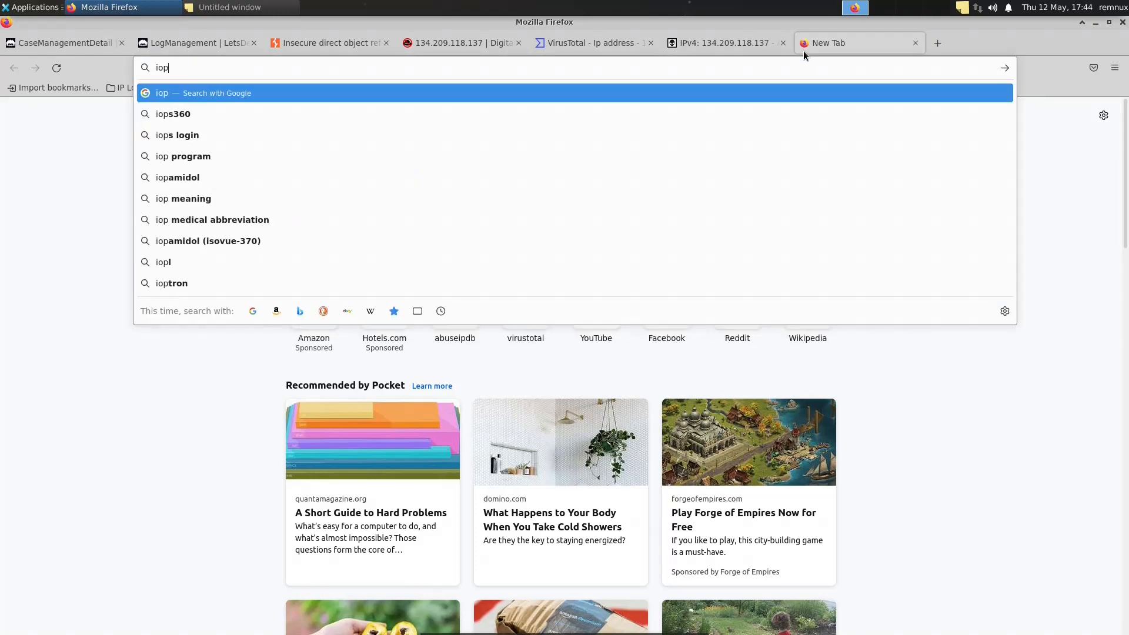
key(BackSpace)
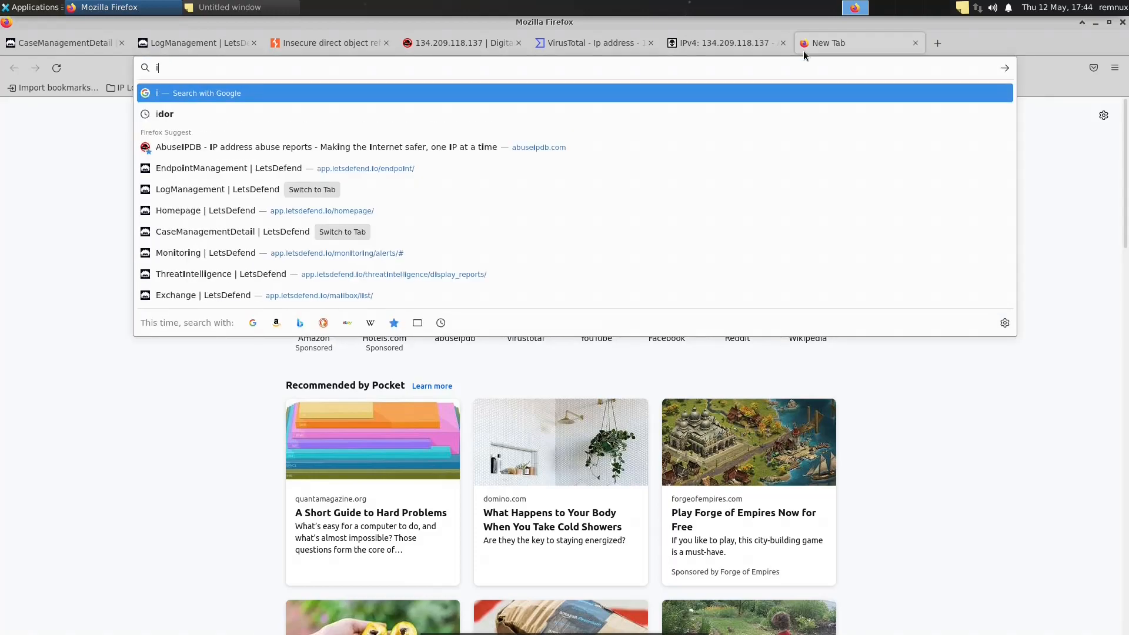
text(pinfo)
key(Return)
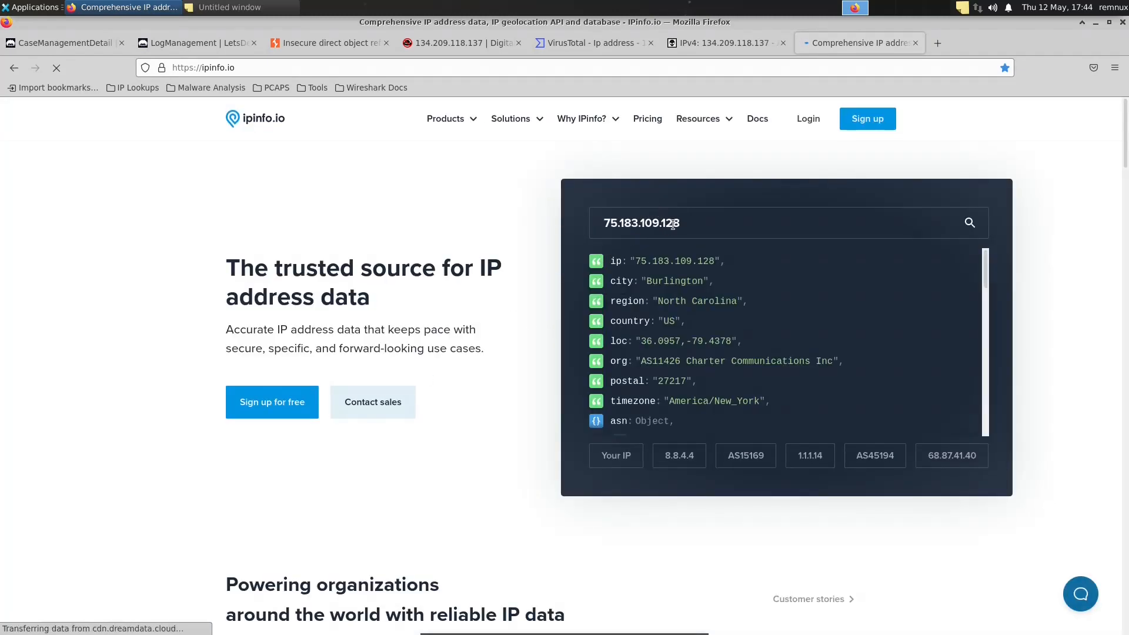
triple_click(738, 229)
text(134.209.118.137)
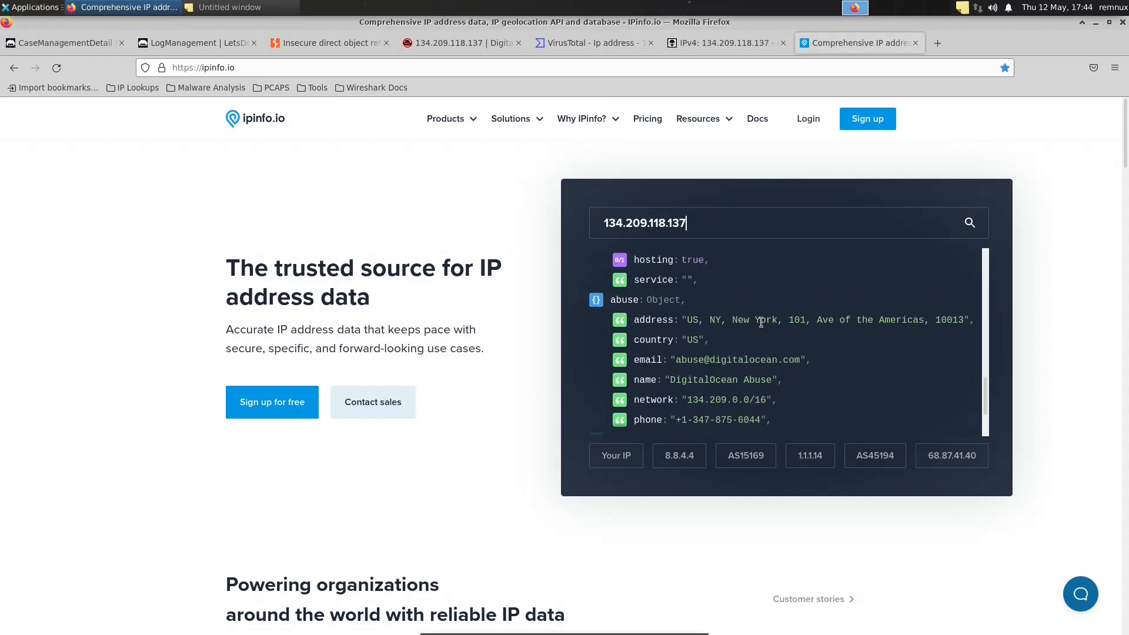
scroll(764, 306, up, 5)
Step: Run a Whois lookup for 134.209.118.137 on whois.domaintools.com
click(559, 68)
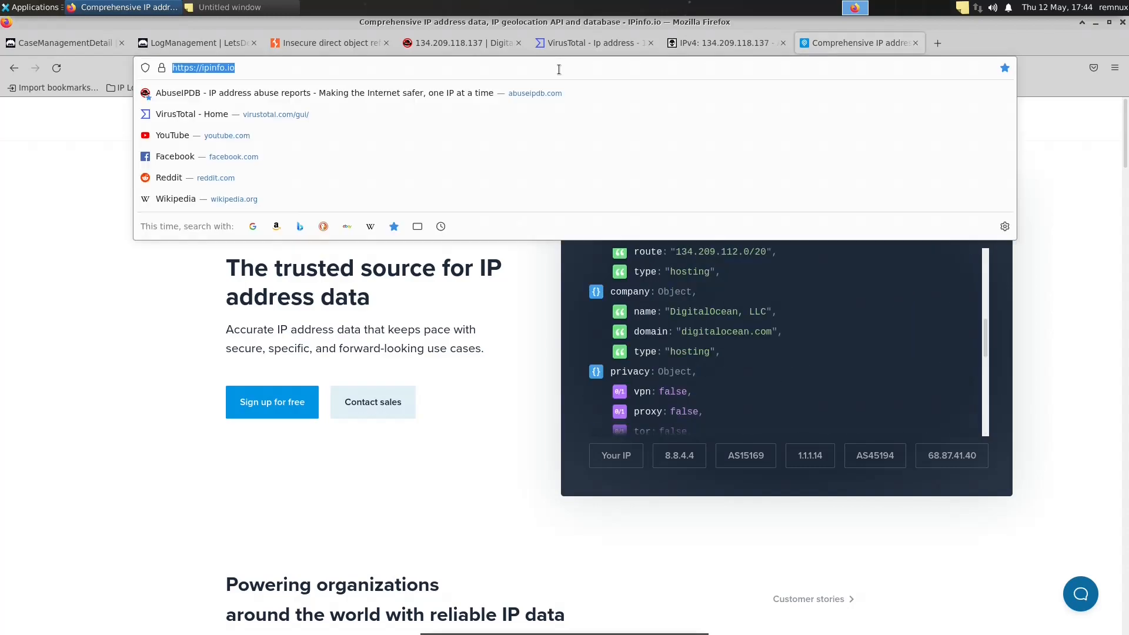
text(whois.domaintools)
key(Return)
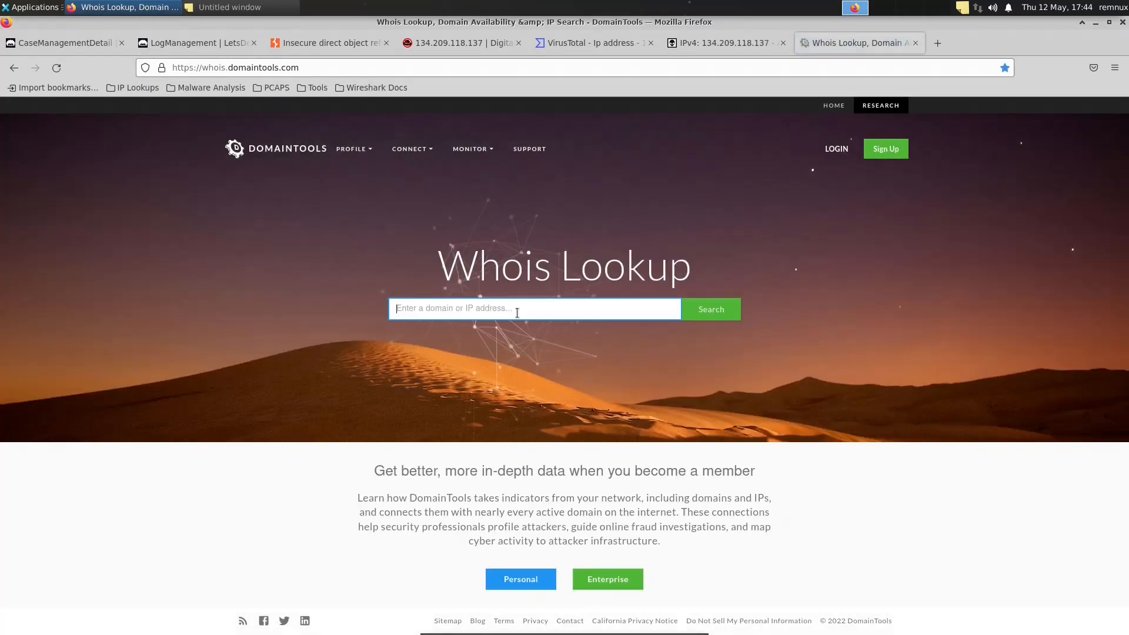
text(134.209.118.137)
click(694, 310)
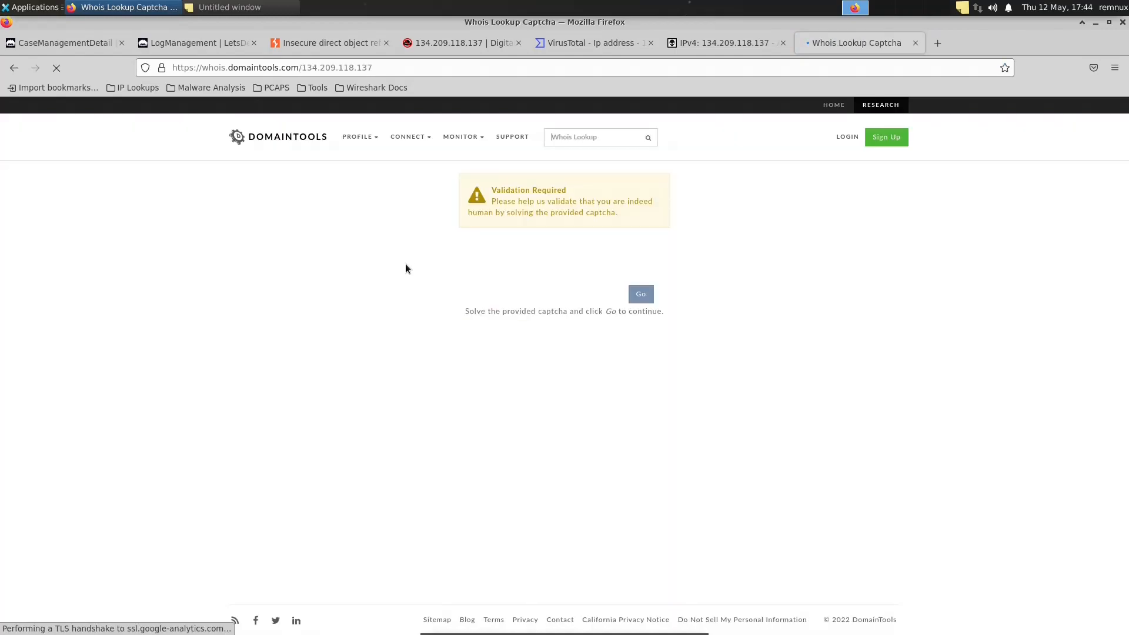
Step: Complete the captcha validation and review the DomainTools Whois record for 134.209.118.137
click(500, 264)
click(637, 293)
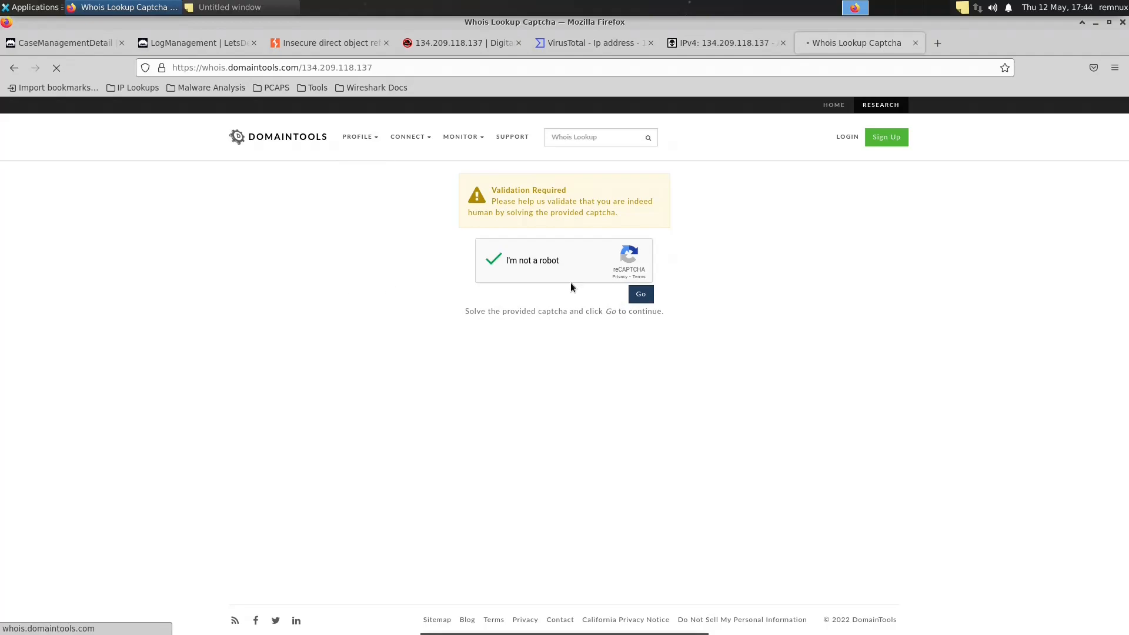
scroll(415, 292, down, 5)
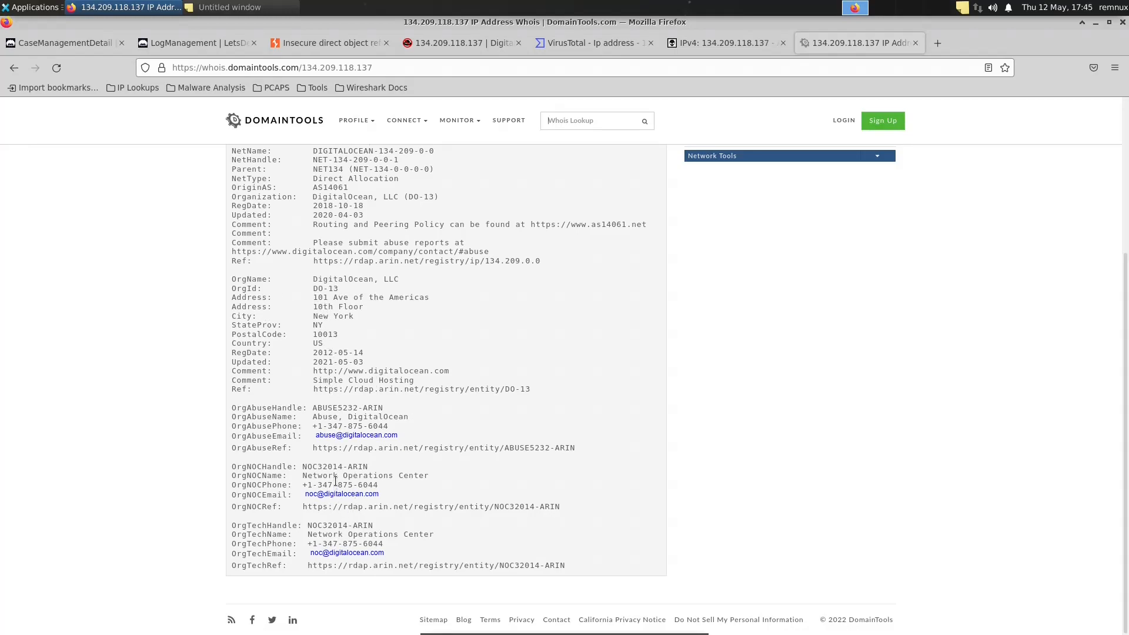
scroll(352, 470, up, 2)
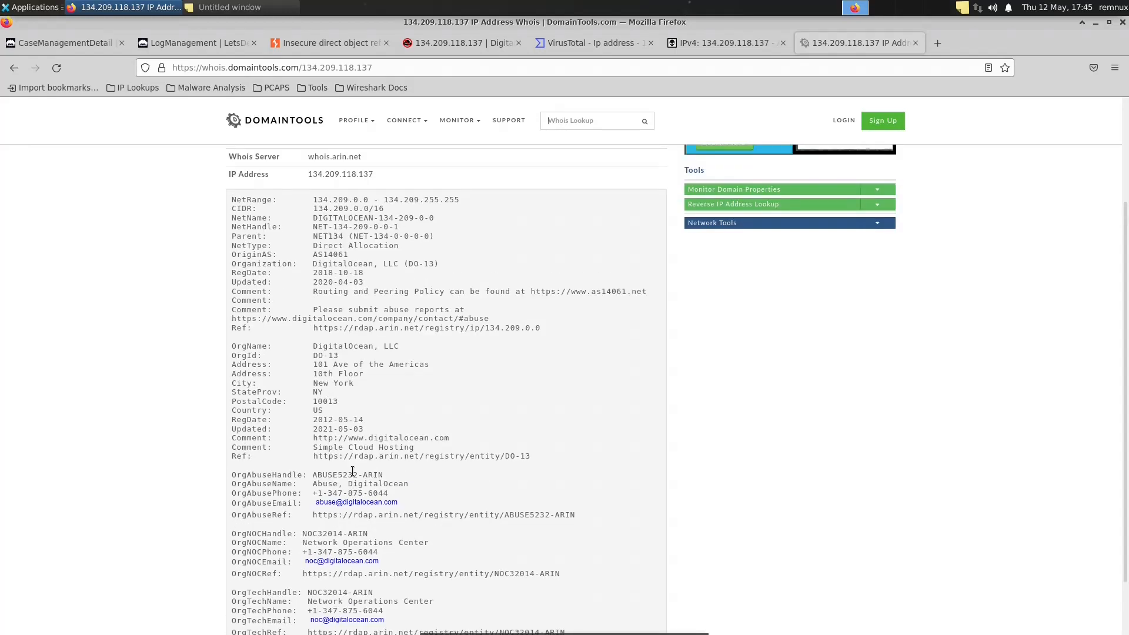
scroll(355, 465, down, 2)
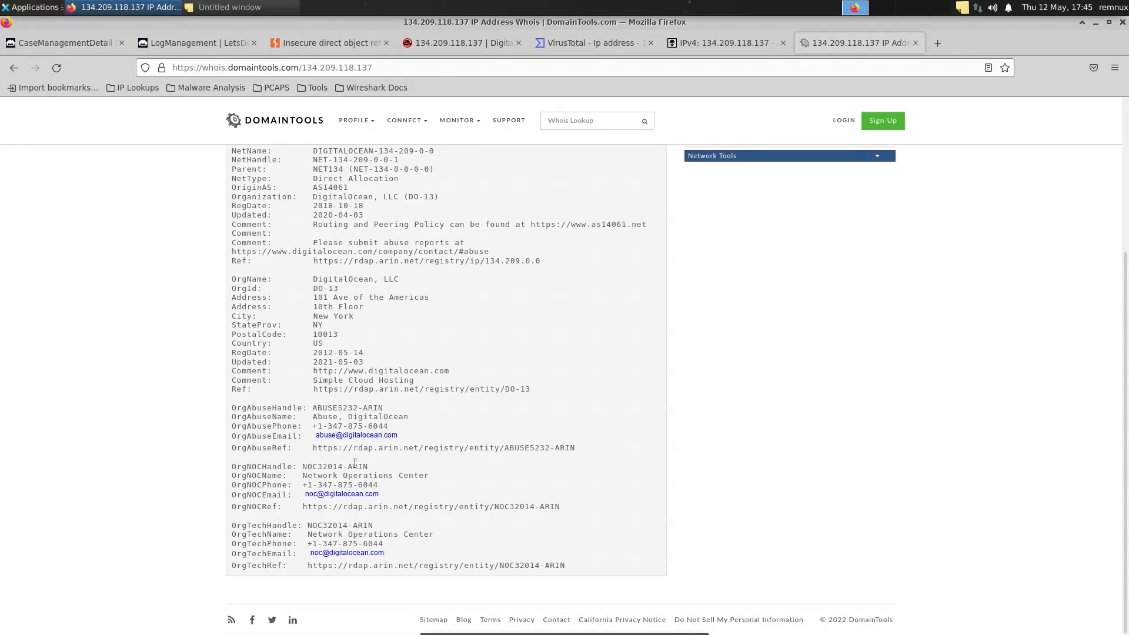
scroll(237, 191, up, 3)
Step: Return to the SOC169 case playbook and review the Collect Data guidance on outside and company-network traffic
click(64, 43)
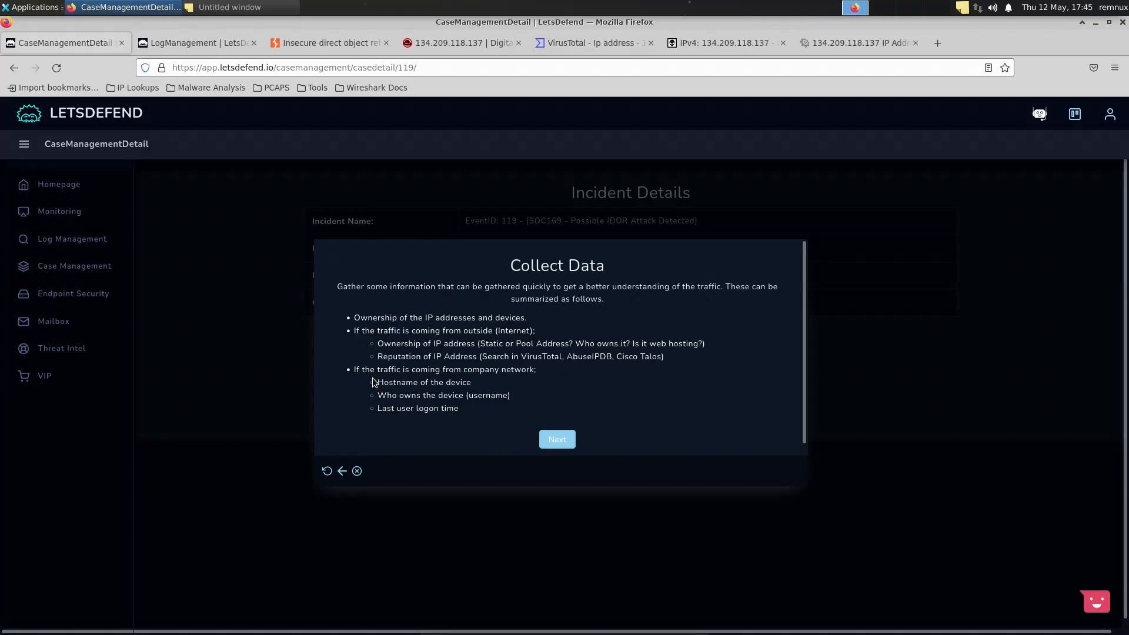
drag(356, 369, 535, 369)
drag(371, 372, 457, 409)
drag(379, 356, 477, 356)
click(492, 412)
Step: In the sticky note, fill the R line with "Digital ocean IP - High confidence of abuse - User accessed userid 1-5 via IDOR attack."
key(alt+Tab)
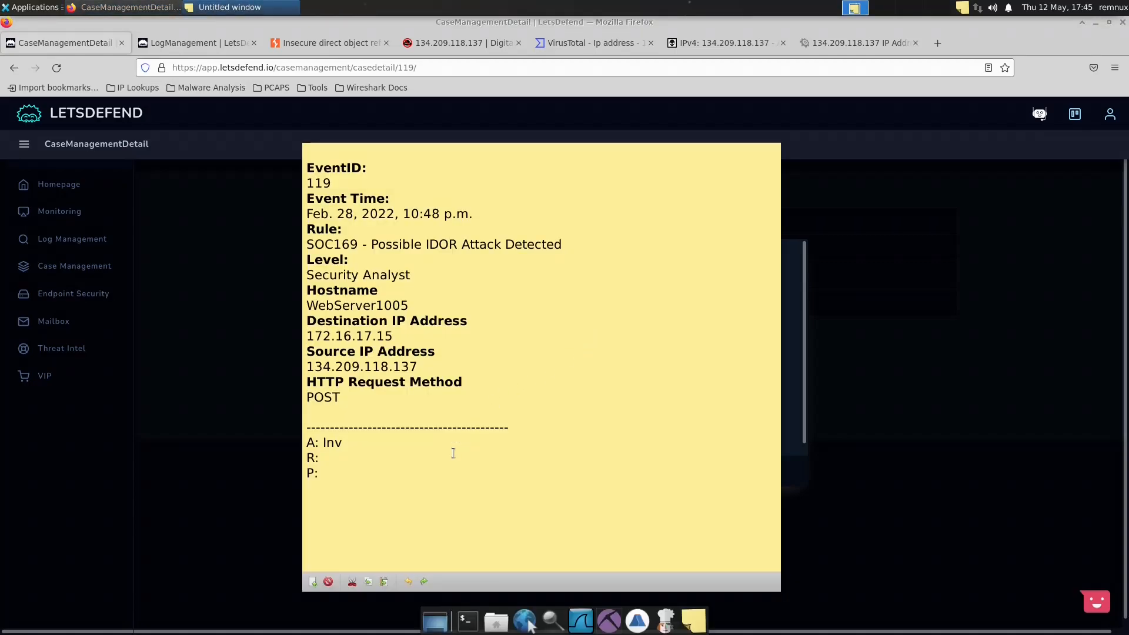
drag(318, 445, 314, 444)
click(321, 472)
text(Digital ocean IP - High confidence of abuse )
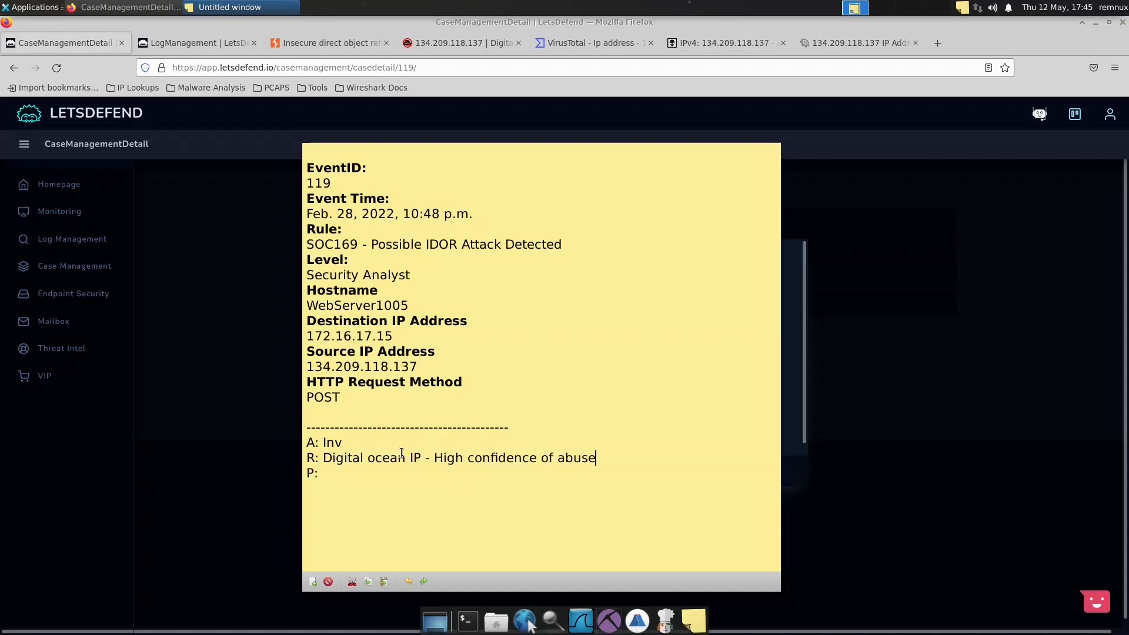
text(- User accessed userid )
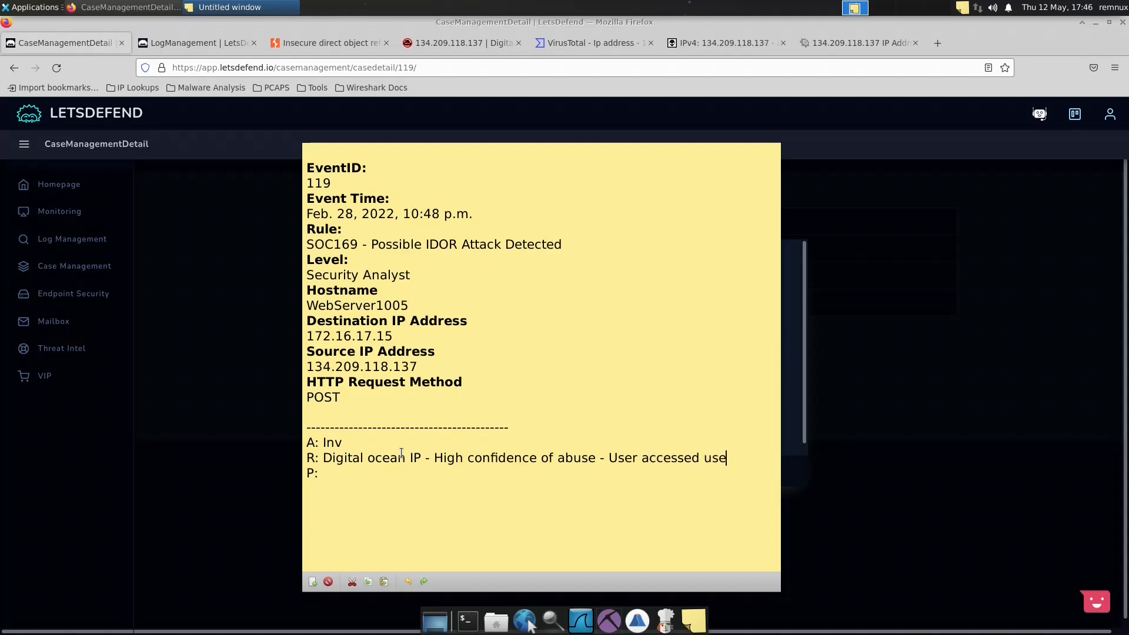
text(1-2)
key(BackSpace)
text(5 via IDOR )
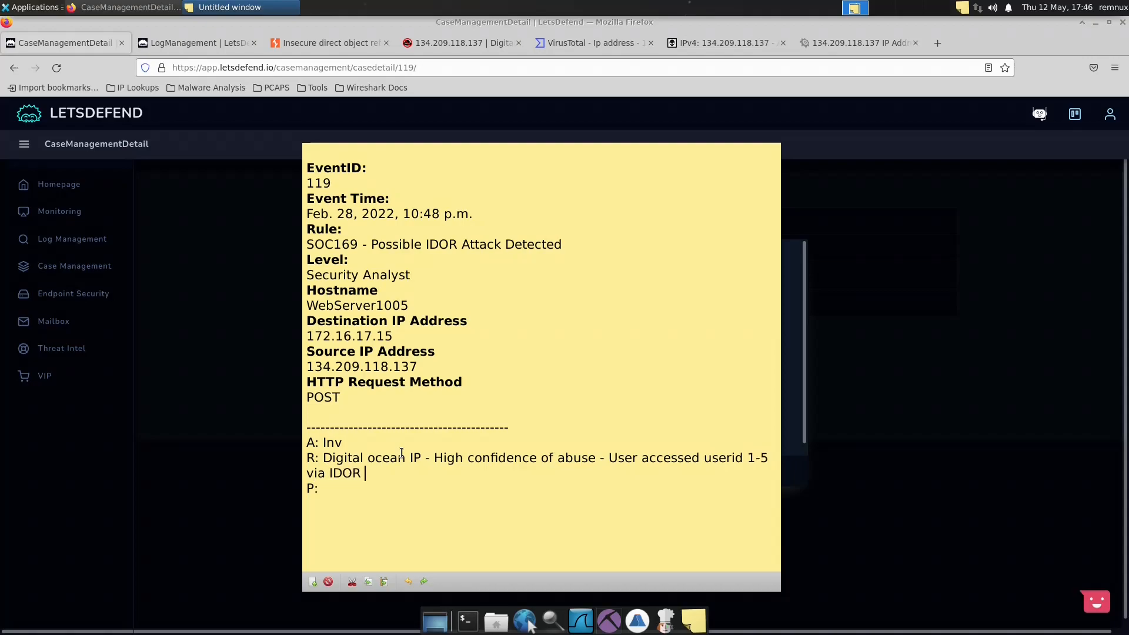
text(attack.)
click(327, 488)
Step: Recheck the playbook's Understand Why the Alert Was Triggered stage and return to Collect Data
click(234, 238)
click(341, 470)
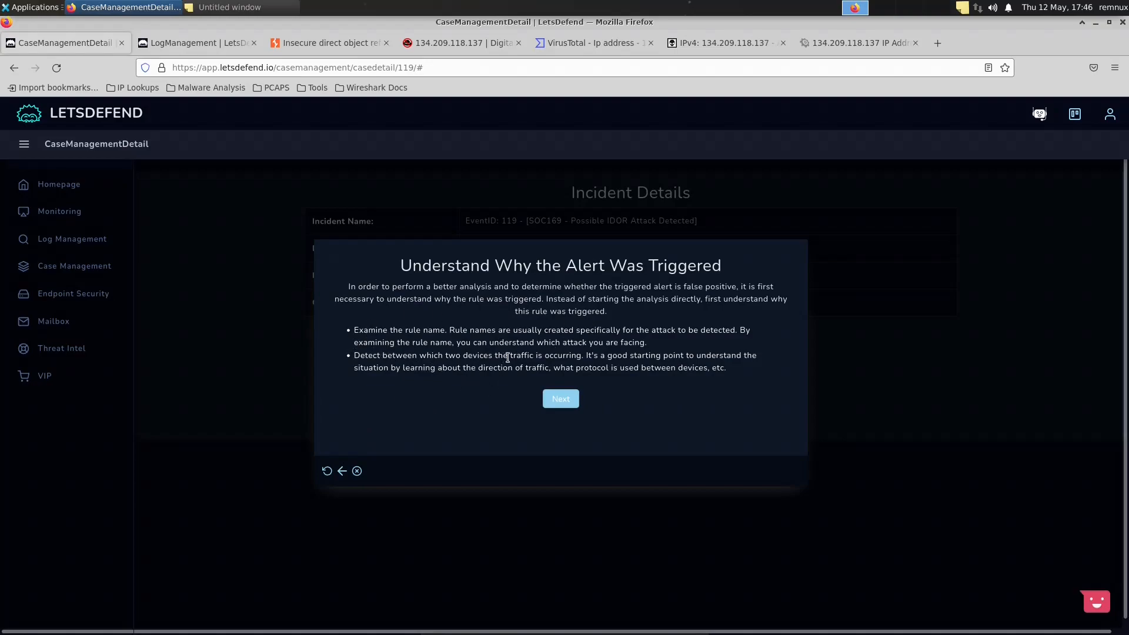
click(558, 403)
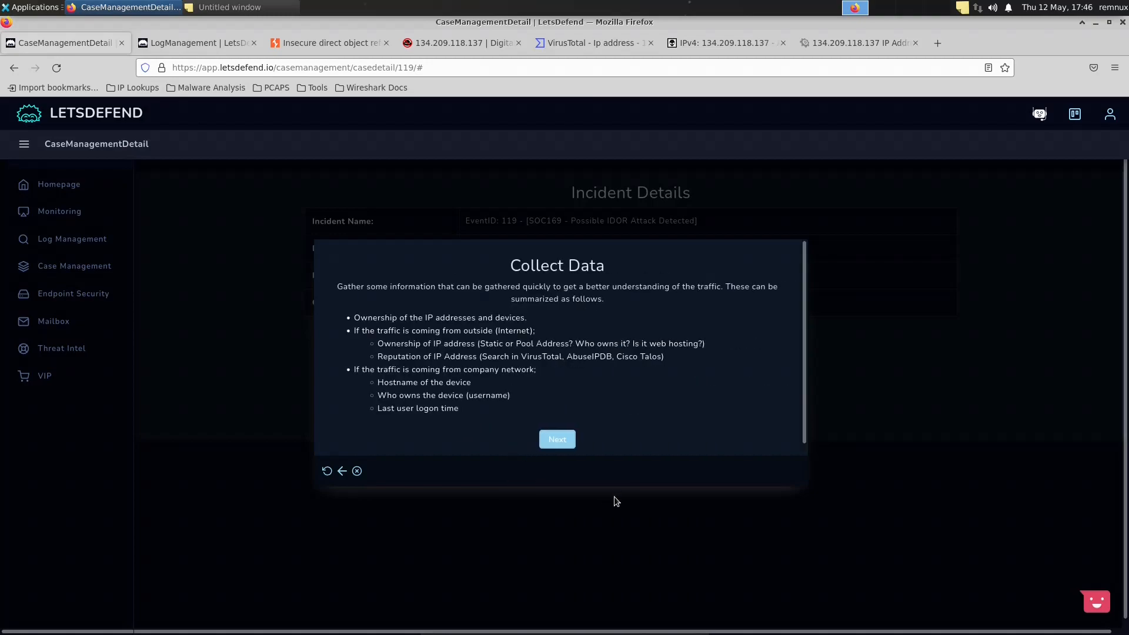
Step: Insert "External" before "Digital ocean IP" on the note's R line and return to the playbook
key(alt+Tab)
click(391, 459)
key(ctrl+Left)
key(ctrl+Left)
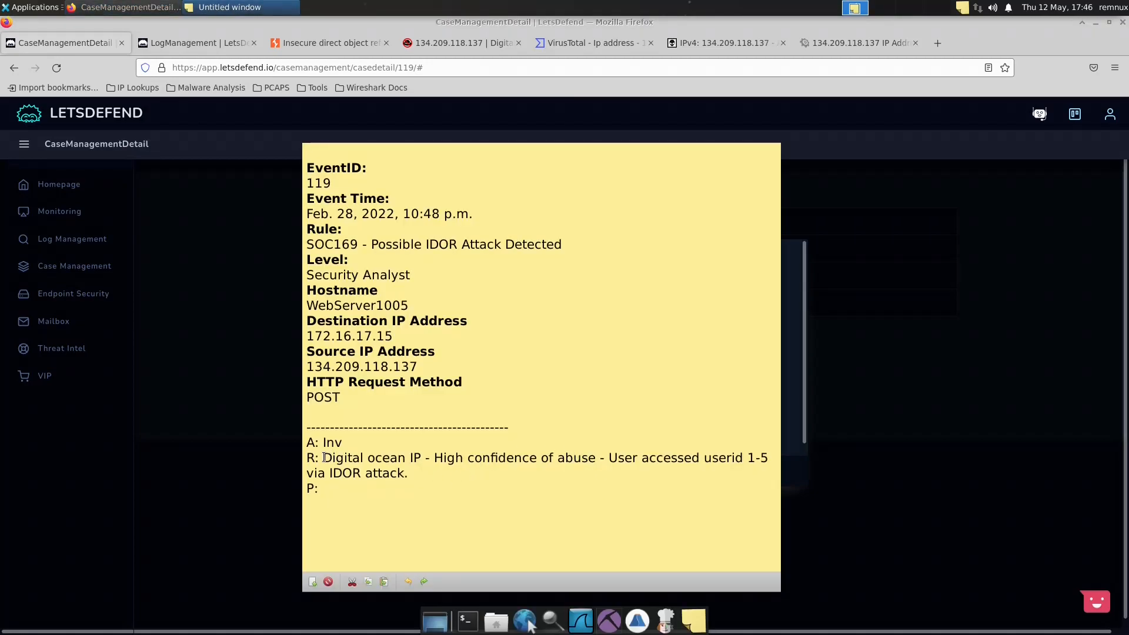
text(External)
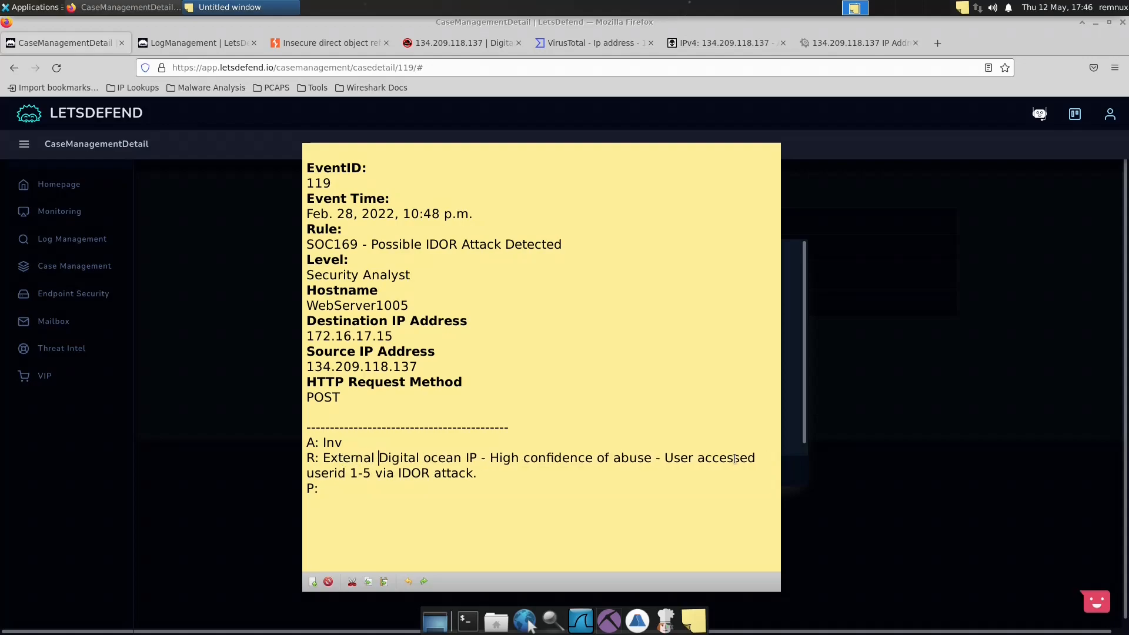
click(802, 462)
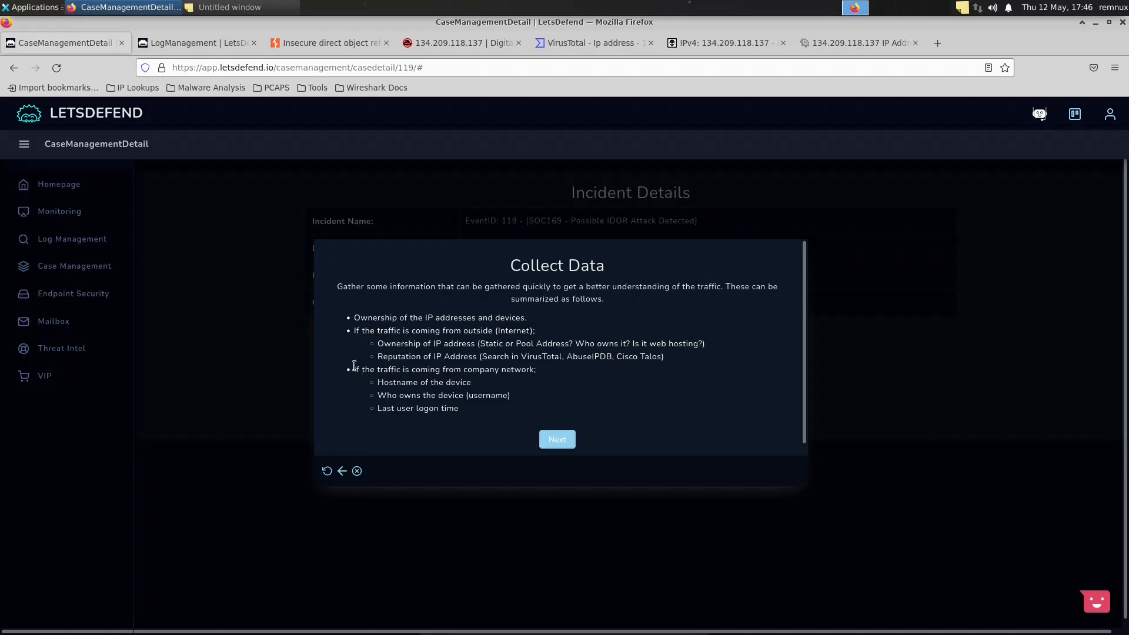
Step: Advance the playbook past Collect Data and Examine HTTP Traffic, classifying the traffic as Malicious and the attack type as IDOR
click(540, 444)
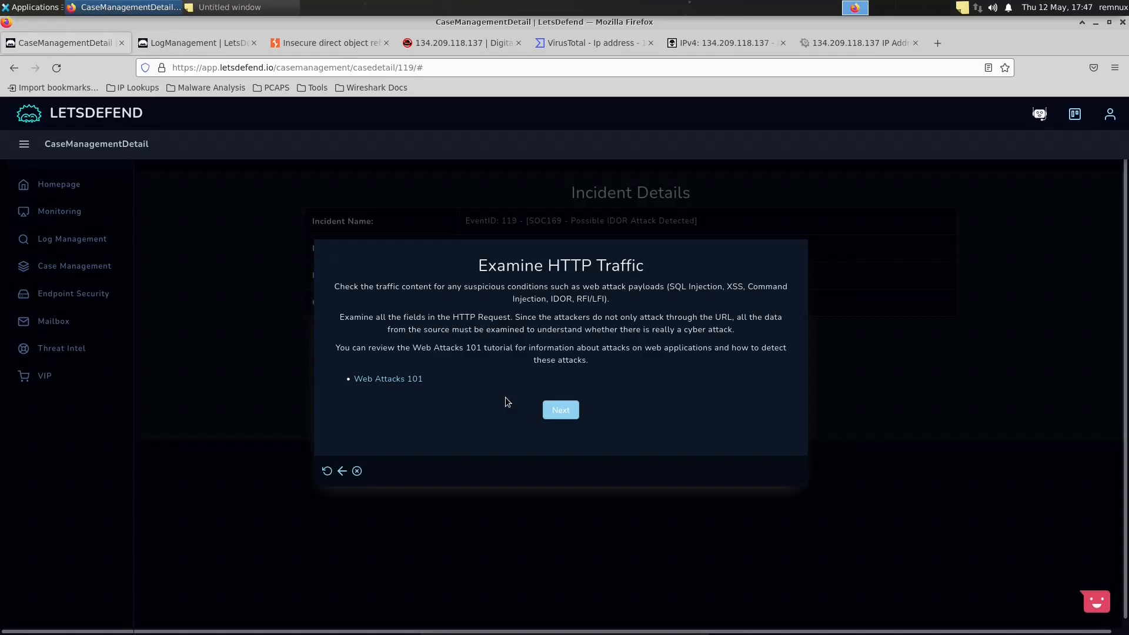
click(561, 410)
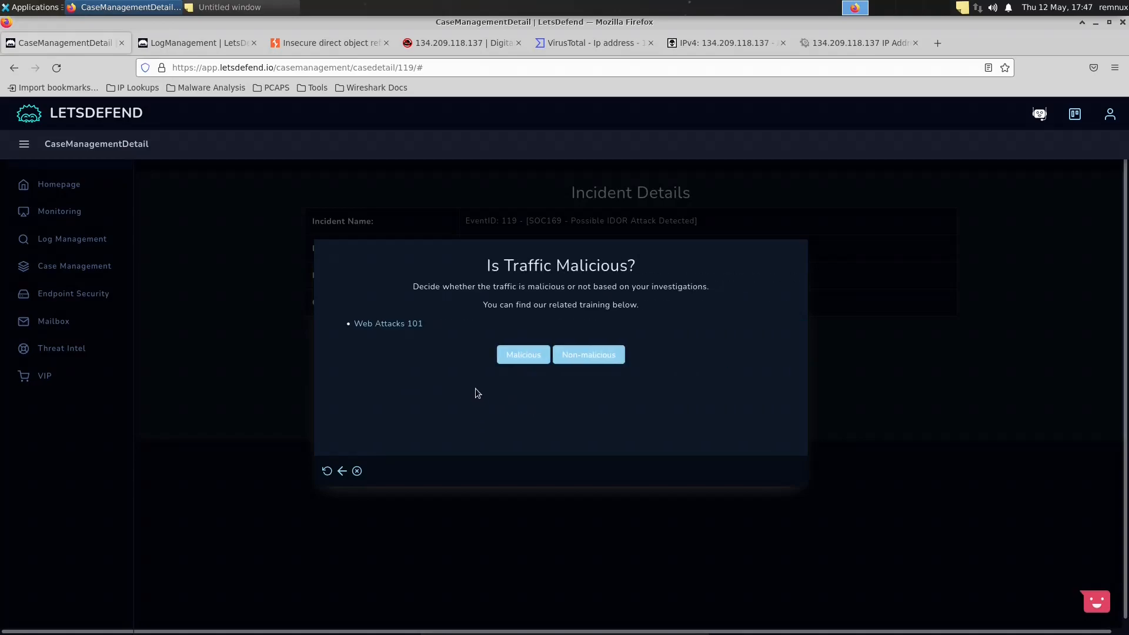
click(514, 355)
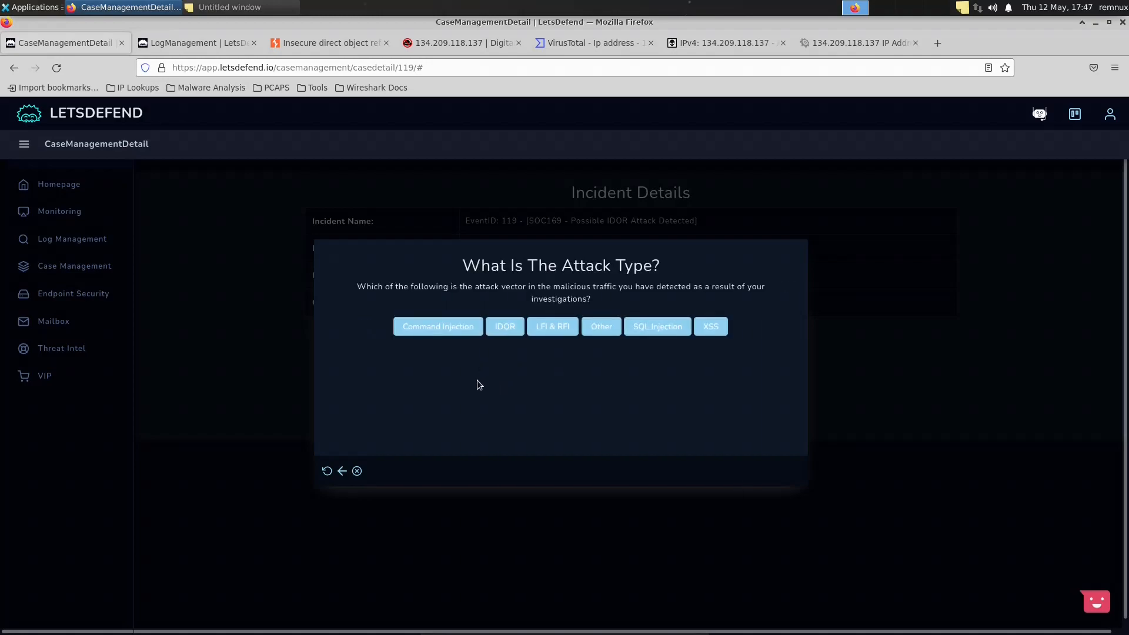
click(509, 327)
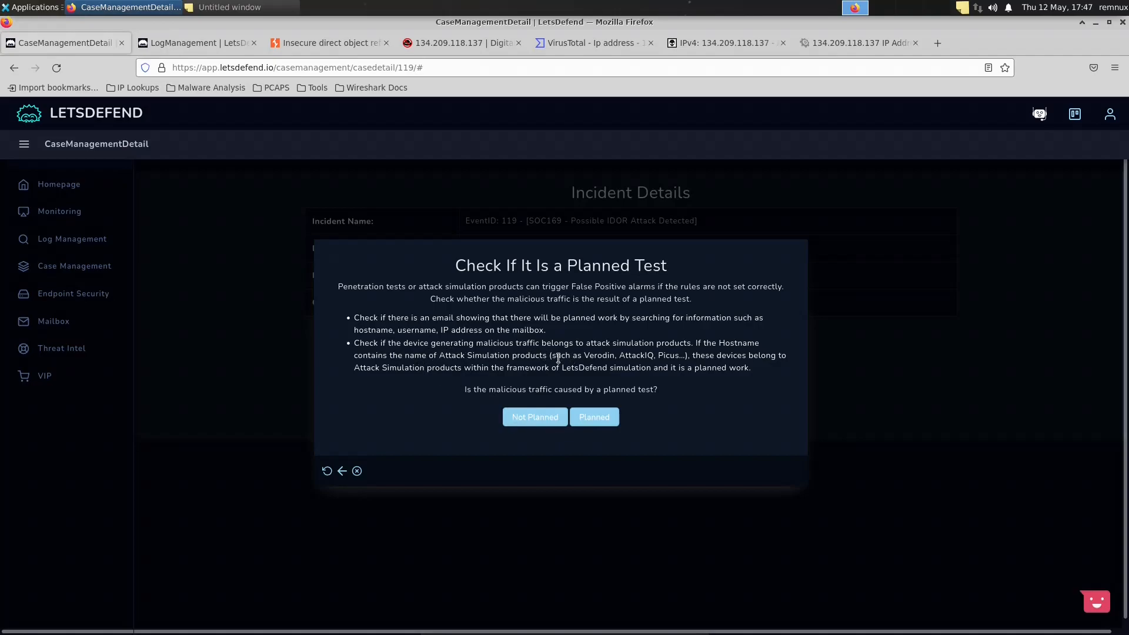
Step: Answer the planned-test question with Not Planned and set the traffic direction to Internet → Company Network
drag(439, 356, 688, 356)
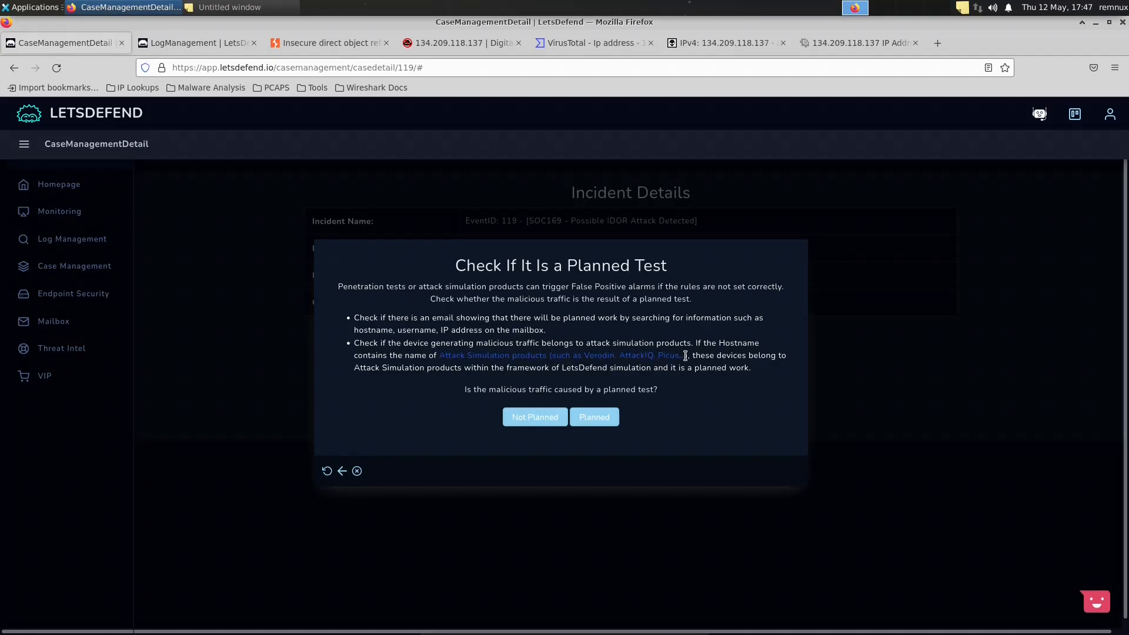
click(536, 418)
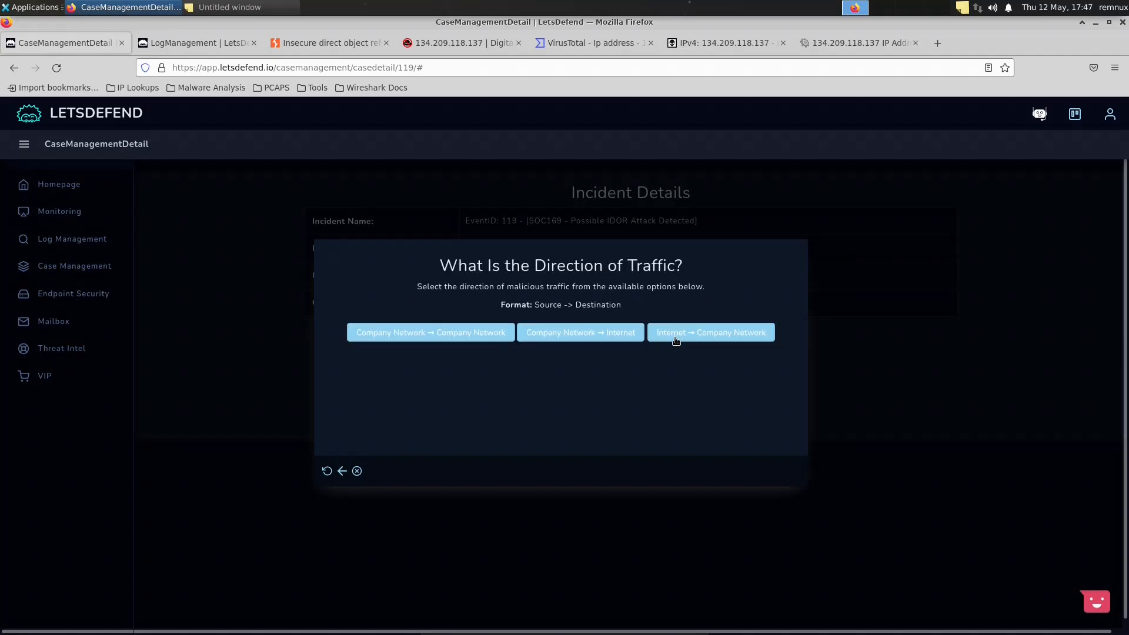
click(726, 338)
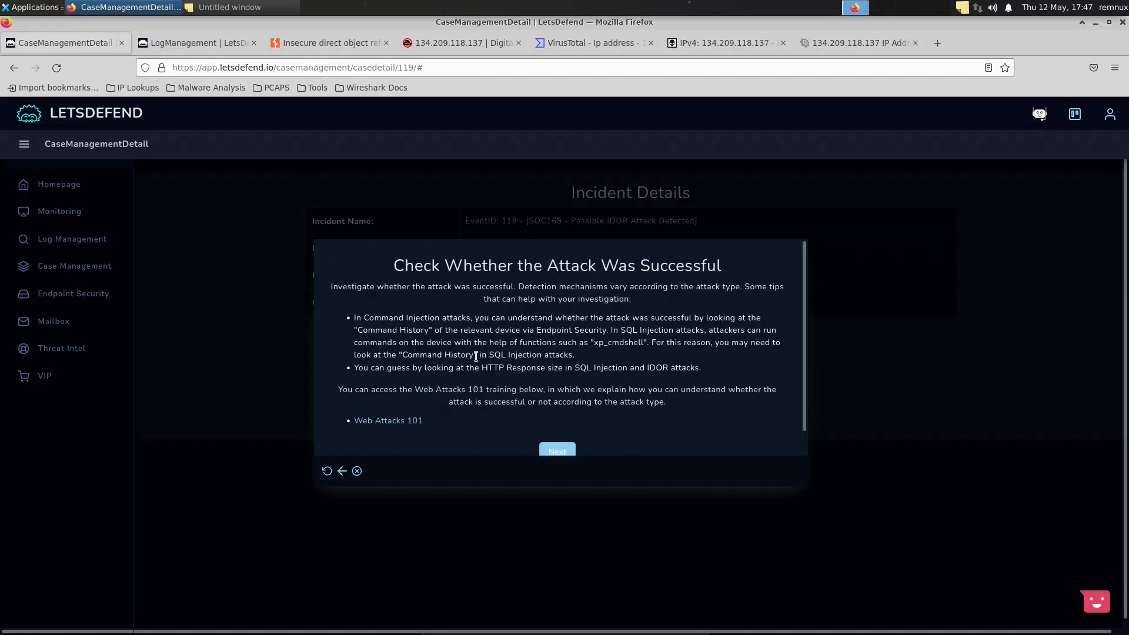
Step: Read the attack-success guidance and add to the note's R line that all attacks were successful with a 200 response
scroll(475, 355, down, 1)
scroll(517, 353, up, 1)
scroll(445, 371, down, 1)
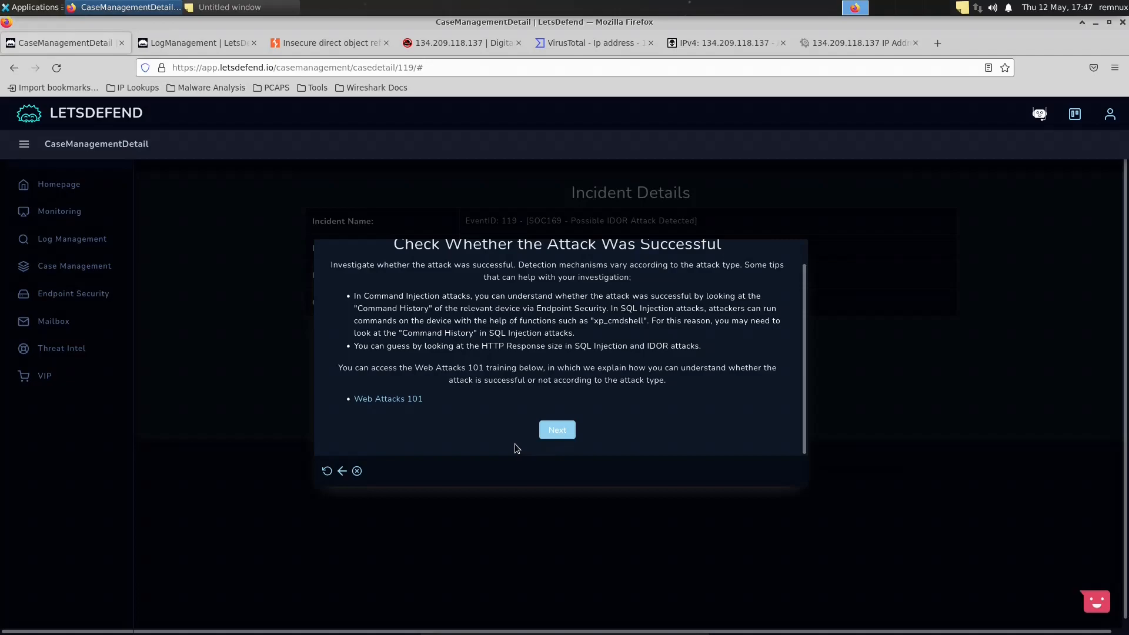
key(alt+Tab)
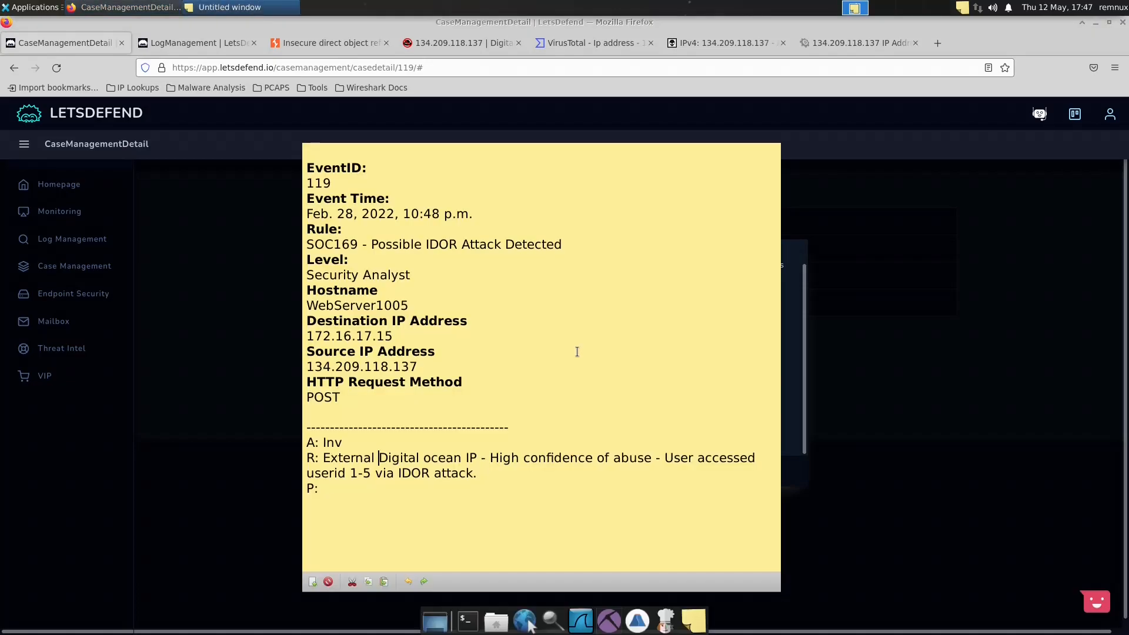
text(All attacks )
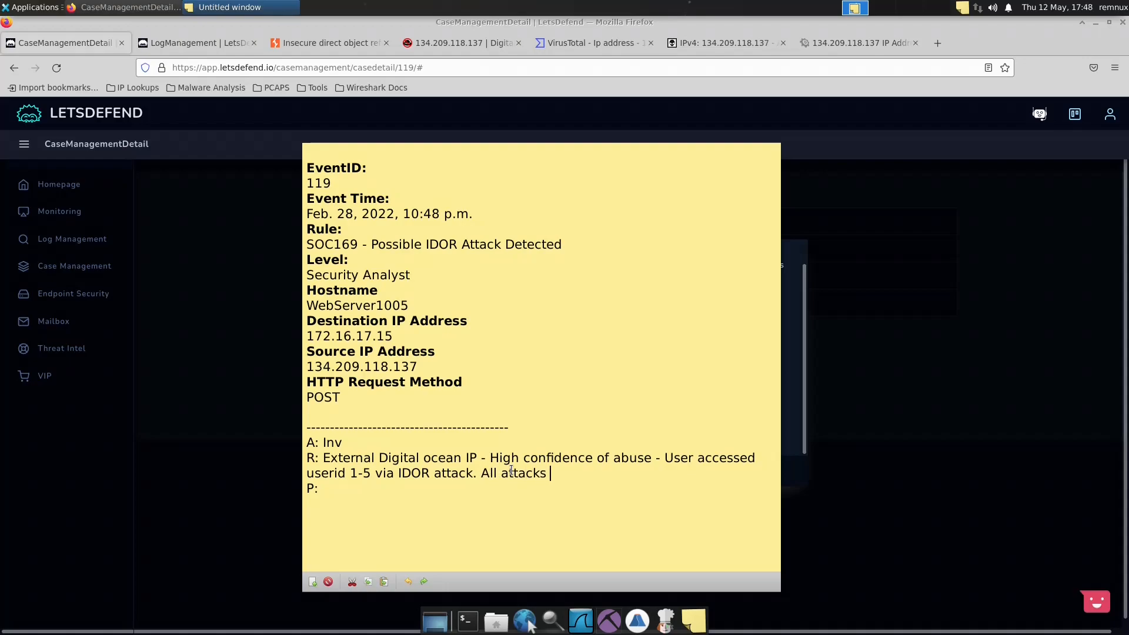
text(were successfil)
key(BackSpace)
key(BackSpace)
text(ul (200 reponse)
click(700, 472)
text(sp)
click(799, 441)
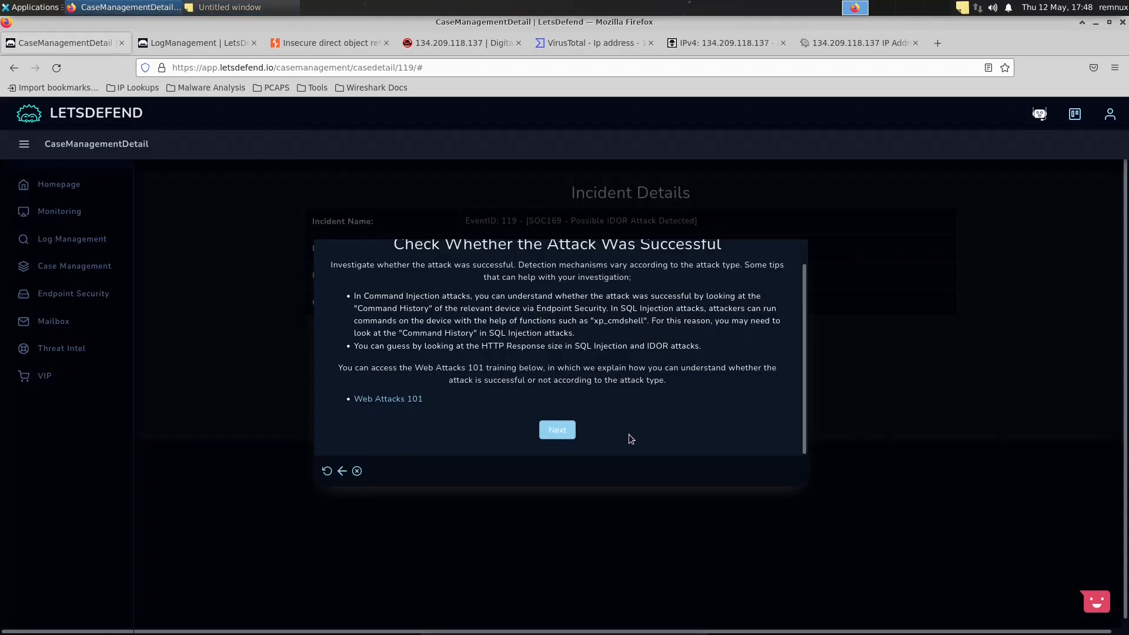
Step: Answer Yes to whether the attack was successful and advance past Containment to the Add Artifacts stage
click(557, 429)
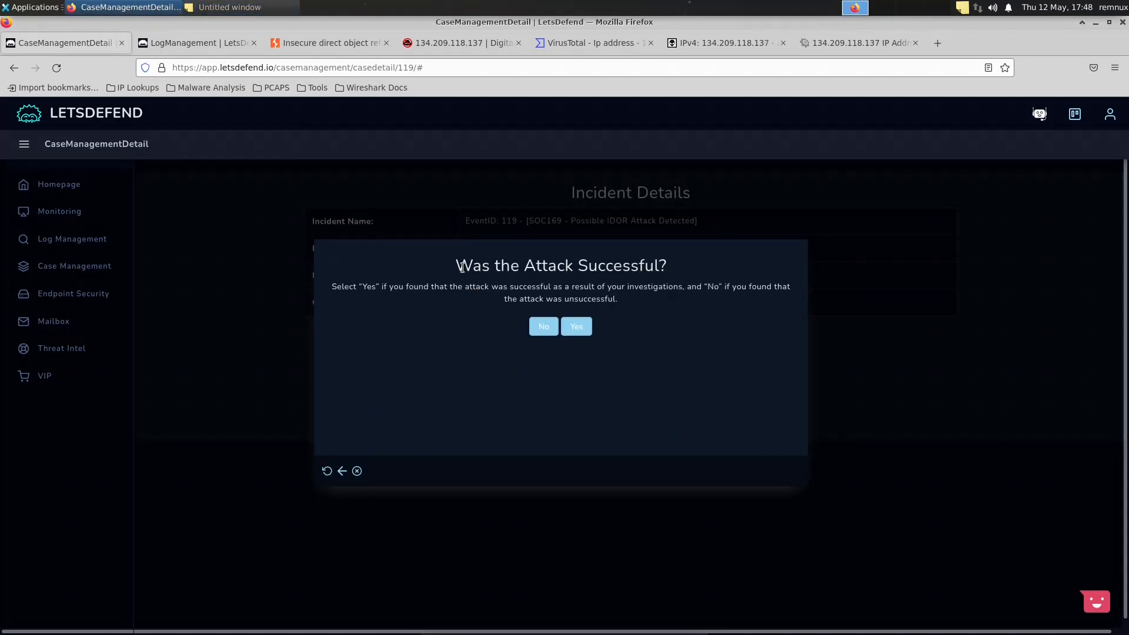
click(342, 470)
scroll(557, 447, down, 1)
click(560, 435)
click(564, 333)
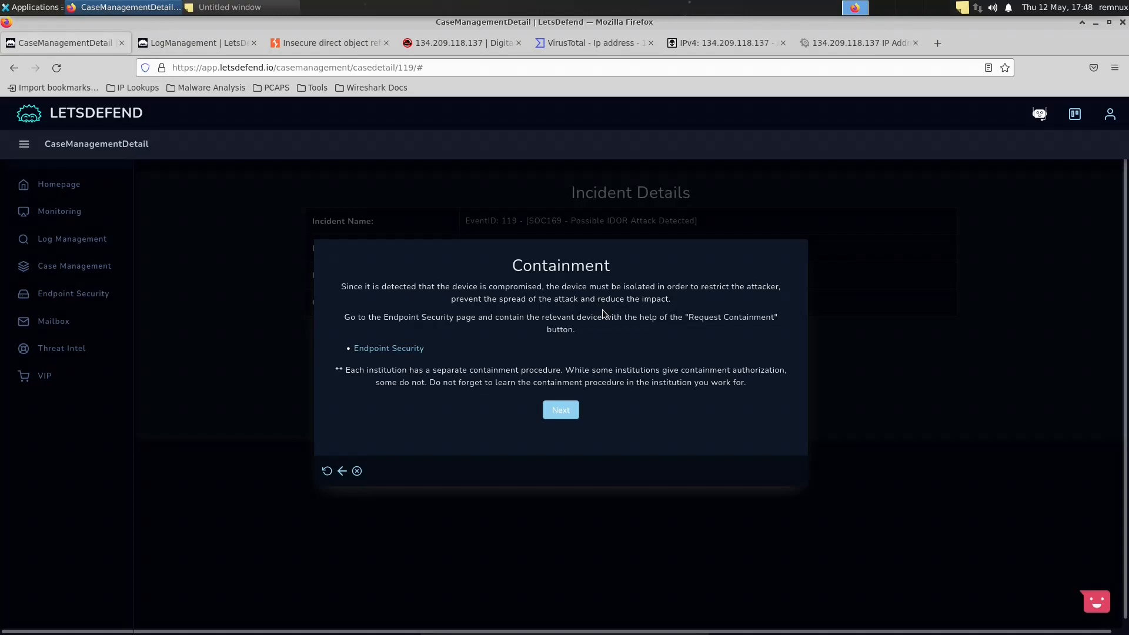
click(560, 410)
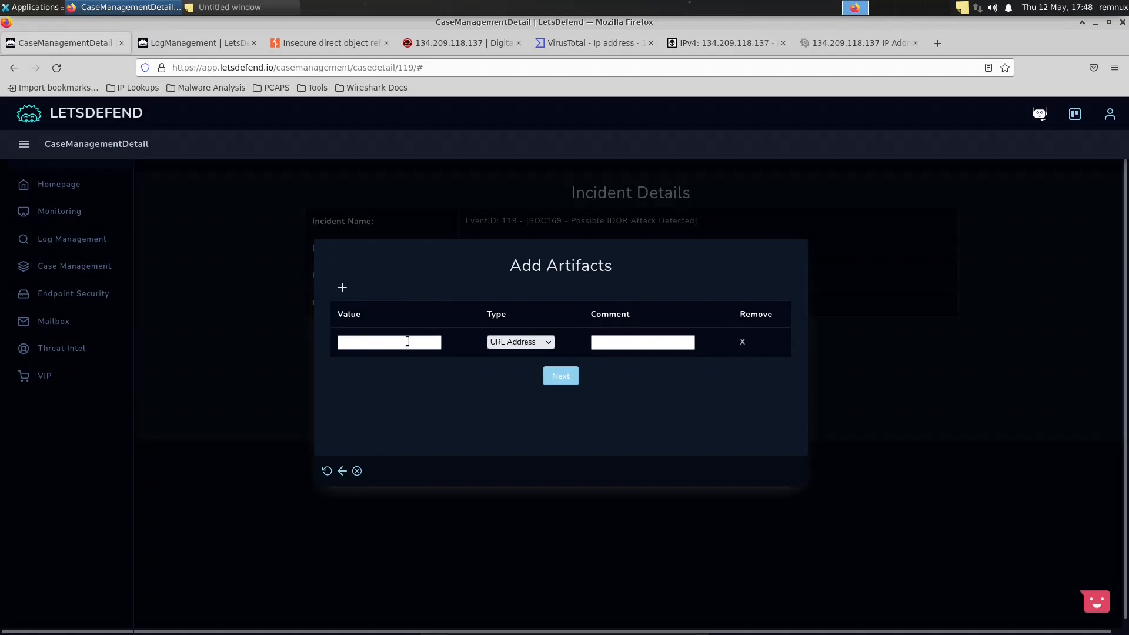
Step: Copy 134.209.118.137 from the AbuseIPDB page and enter it as the first artifact's value with the comment "Needs to be blocked"
click(446, 45)
right_click(459, 194)
click(461, 204)
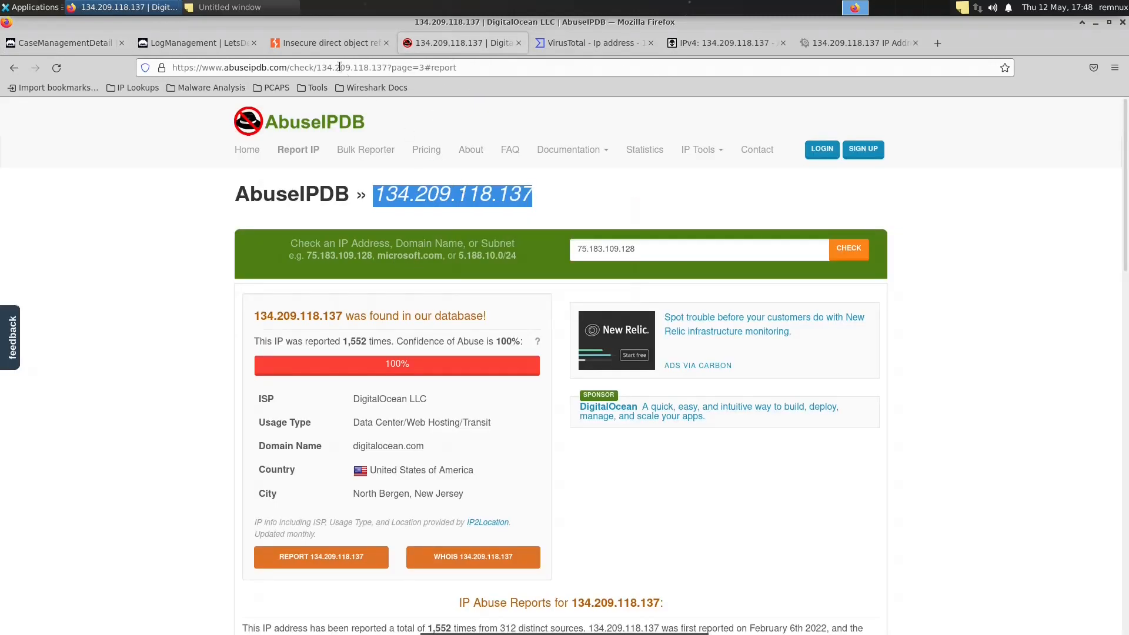
click(168, 42)
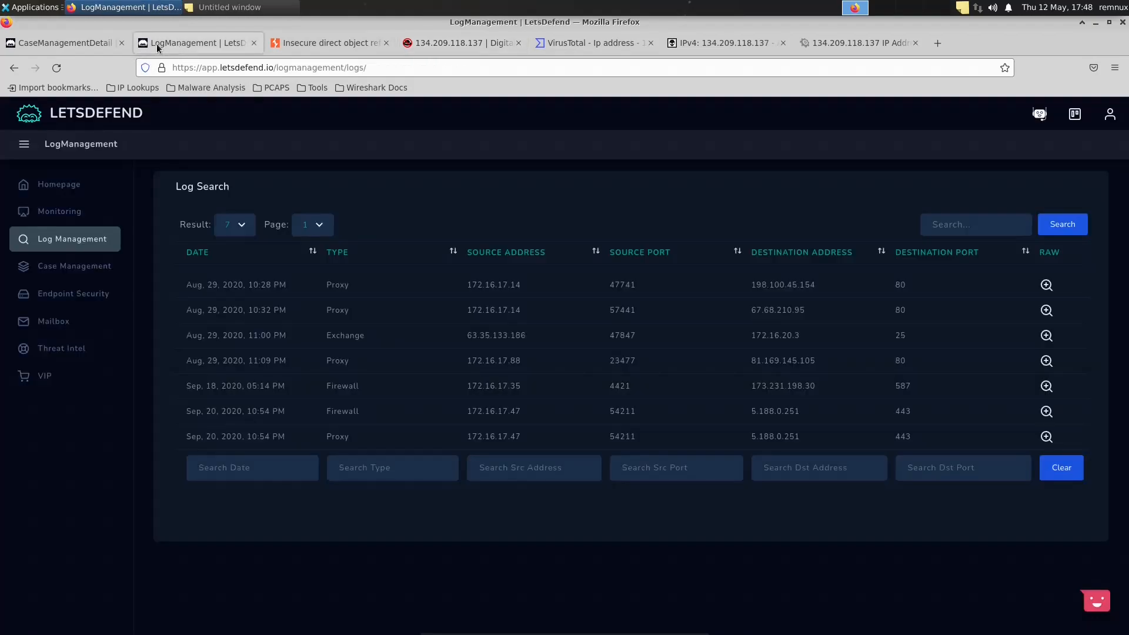
click(75, 45)
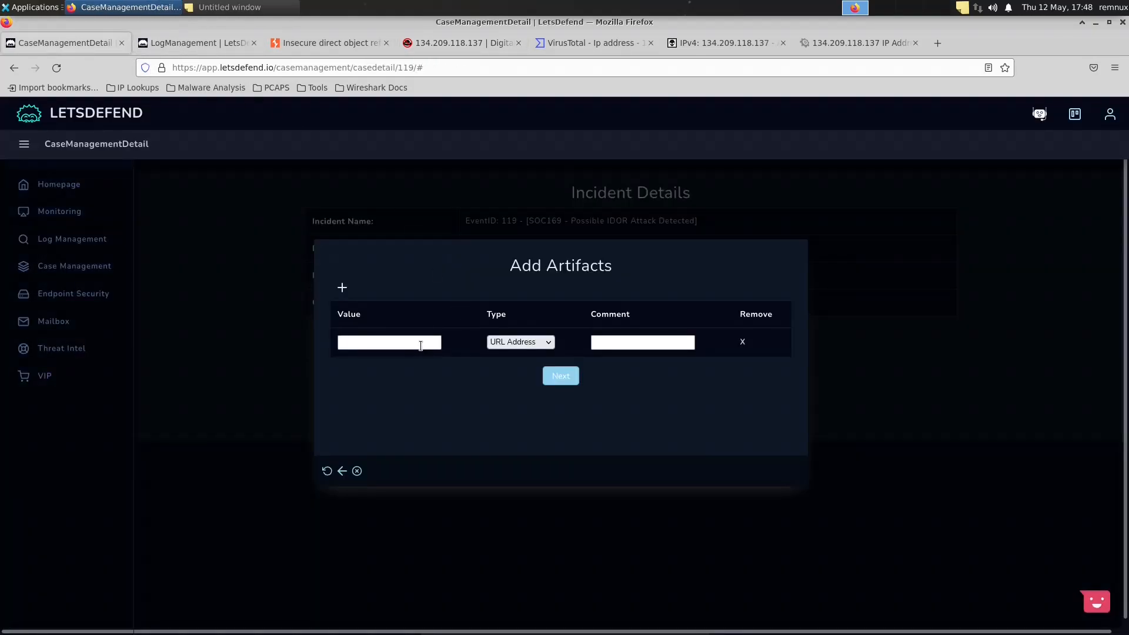
key(ctrl+v)
click(521, 343)
click(612, 345)
click(615, 345)
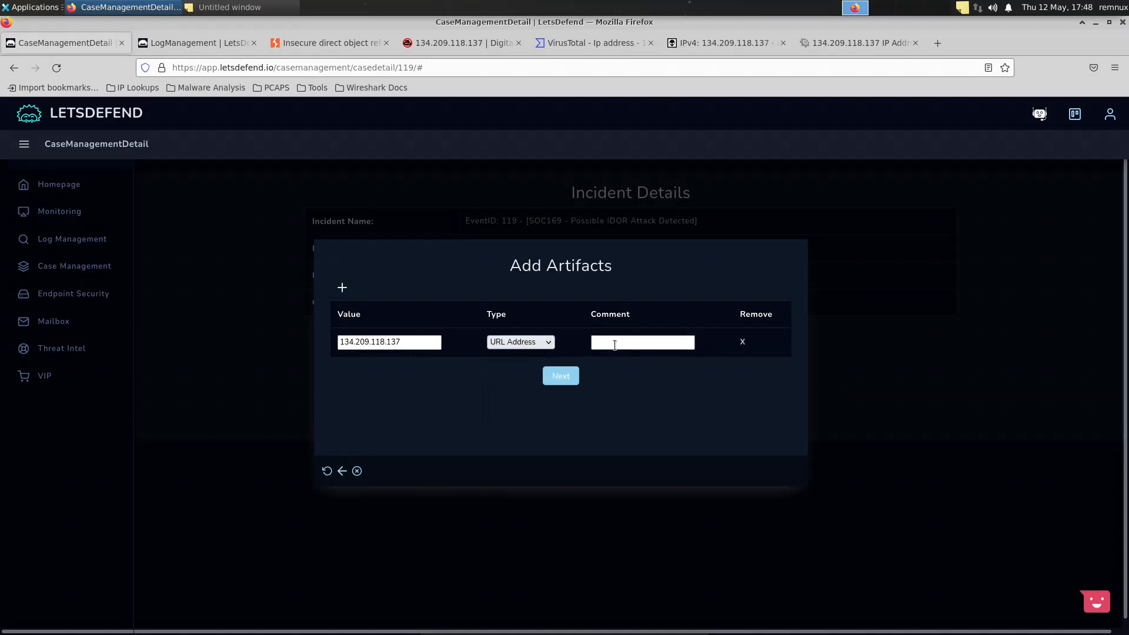
text(Needs to be blocked)
Step: Add a second artifact row and check which artifact types it offers
click(342, 288)
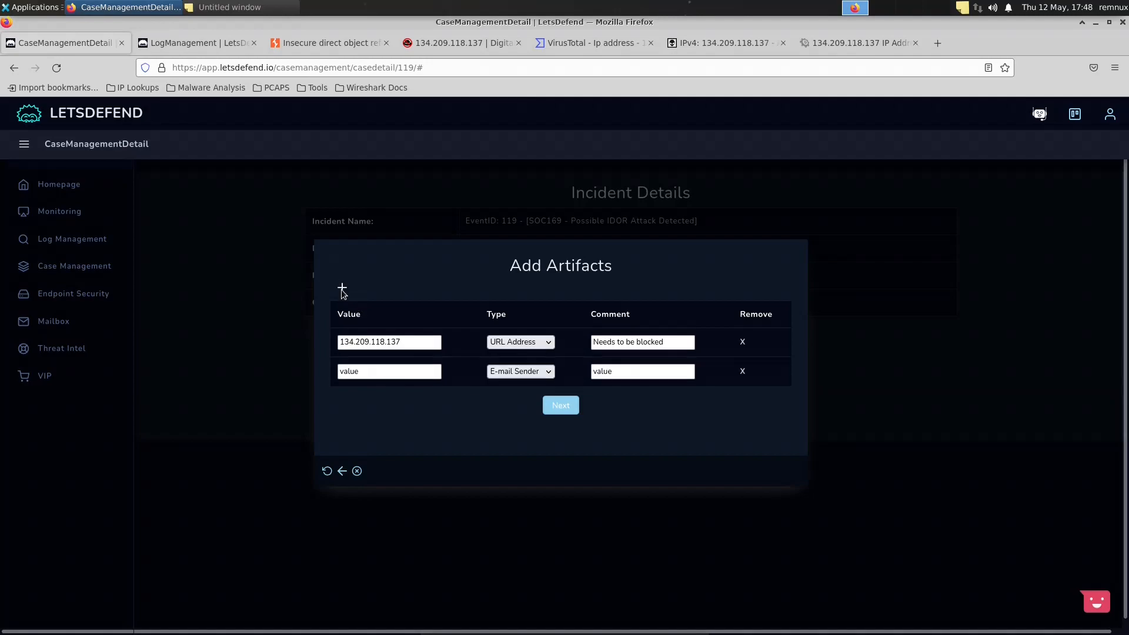
click(526, 375)
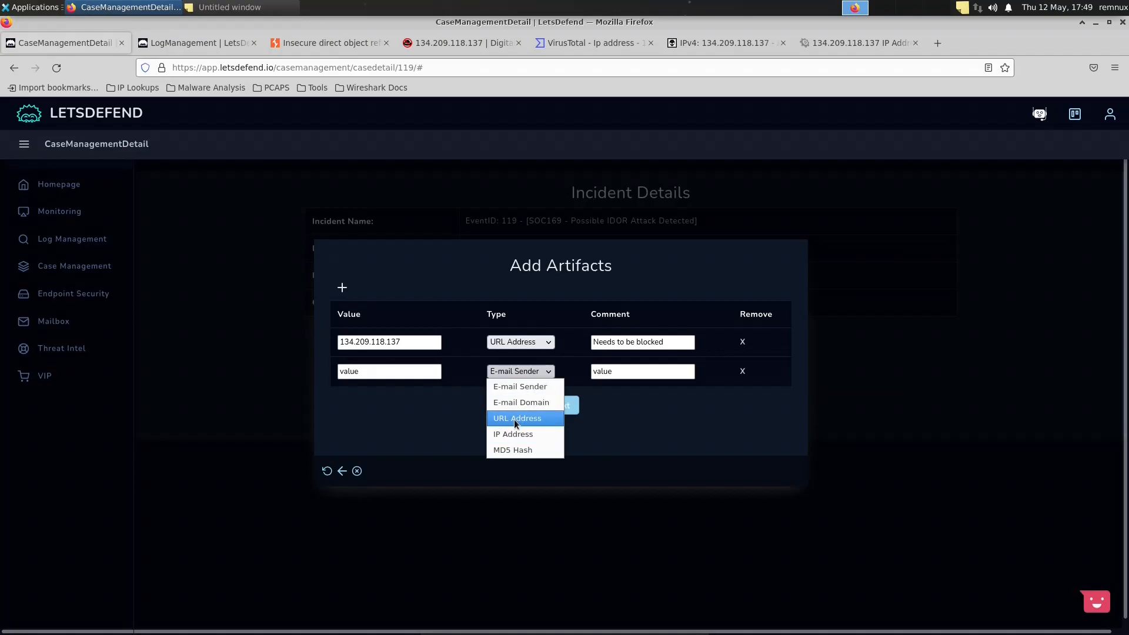
click(433, 412)
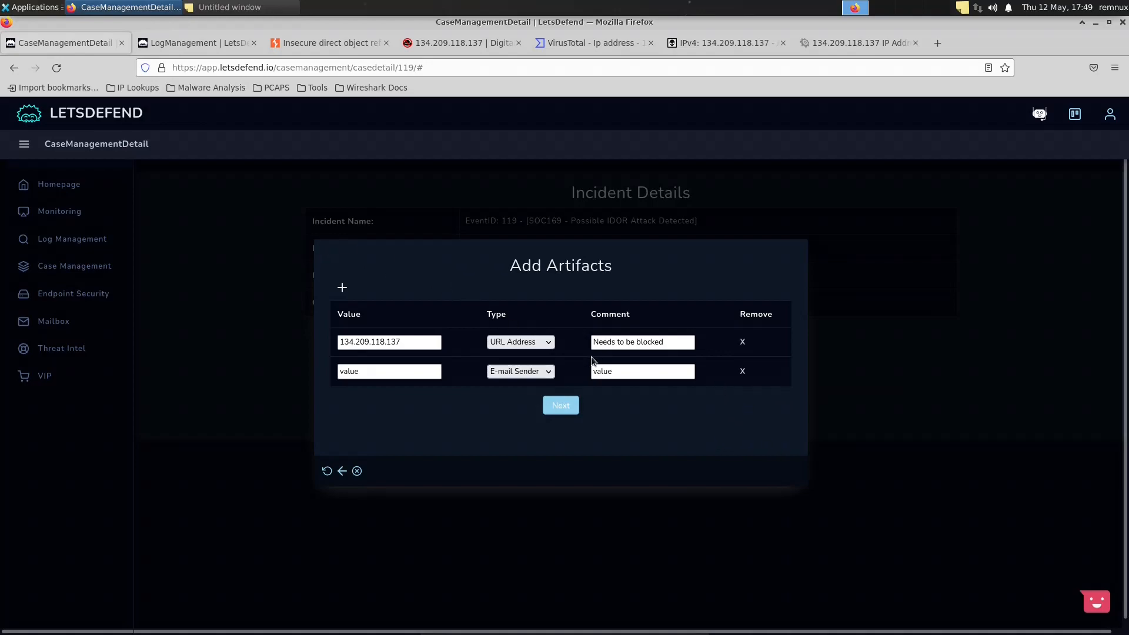
Step: Submit the artifacts and answer Yes to performing Tier 2 escalation
click(561, 411)
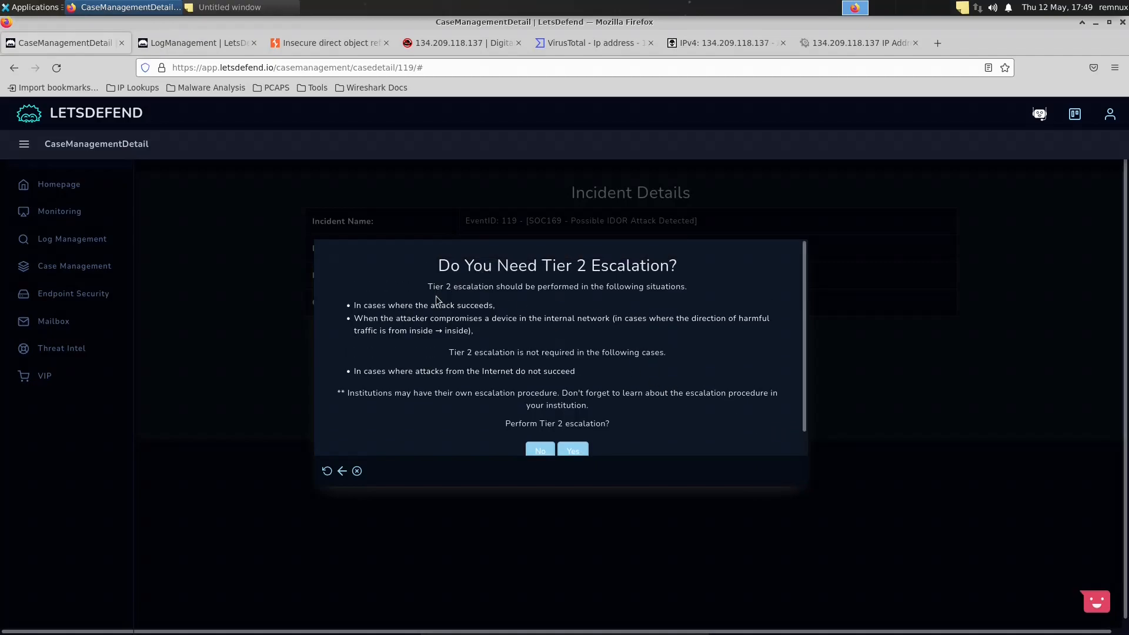
scroll(439, 290, down, 1)
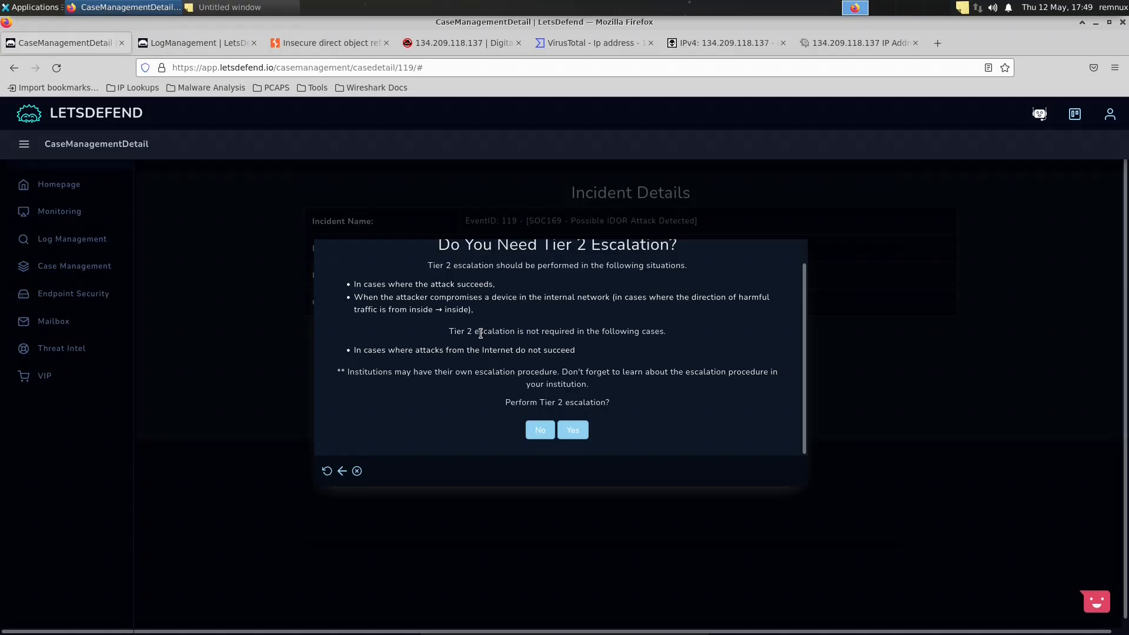
click(579, 433)
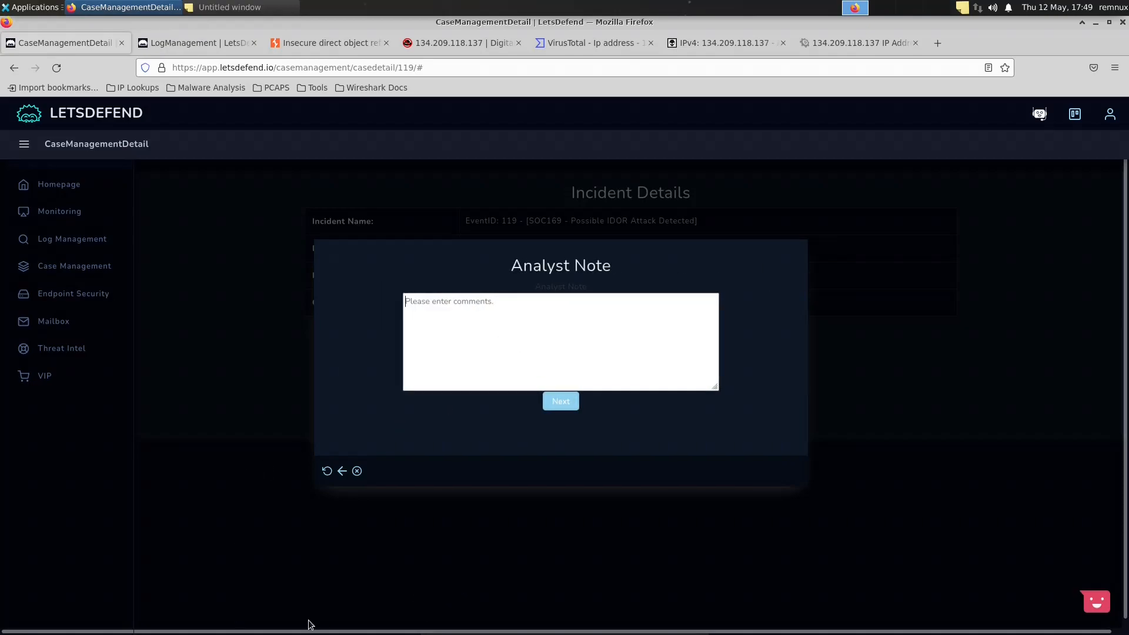
Step: Fill the sticky note's P line with "L2 analyst needs to block IP address" and copy the A, R and P lines
key(alt+Tab)
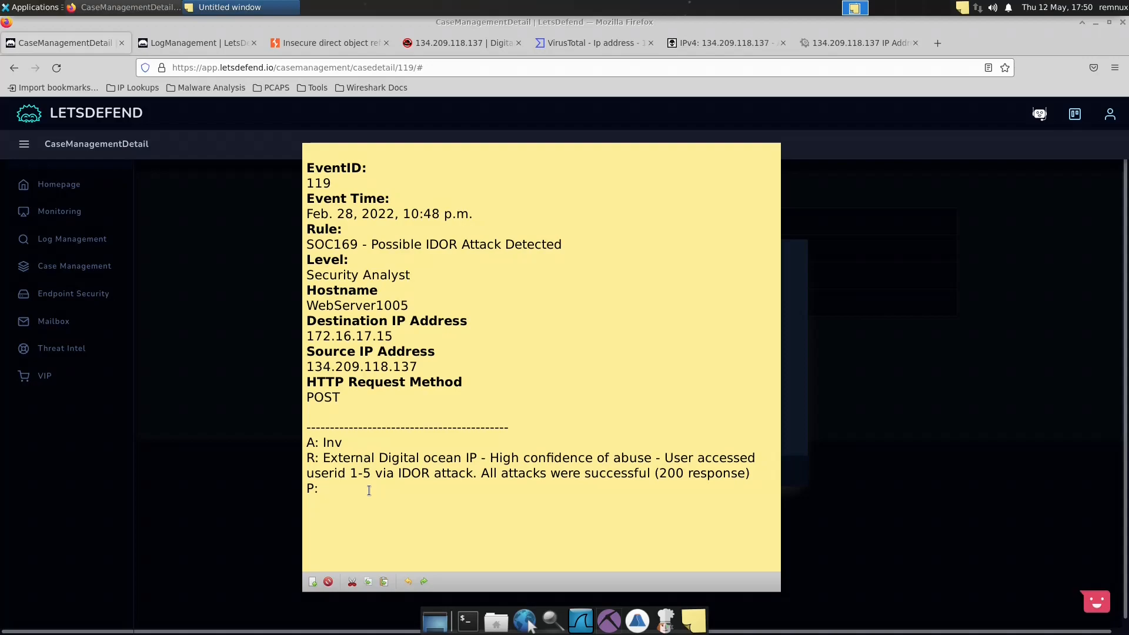
text(L2 analyst needs to block IP address)
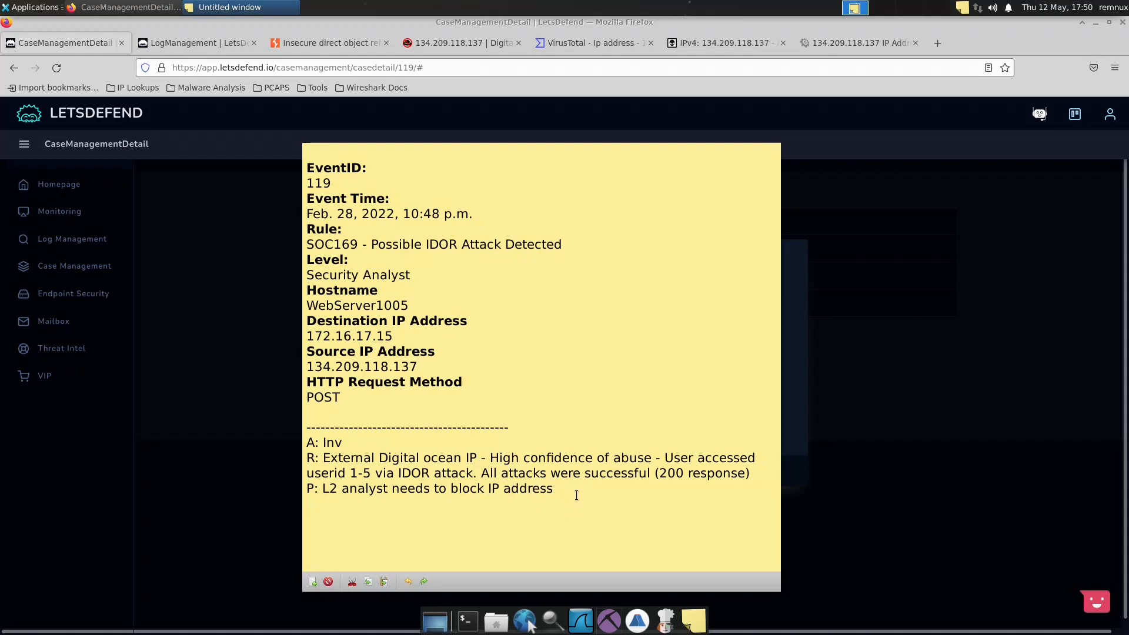
drag(553, 489, 288, 441)
key(ctrl+c)
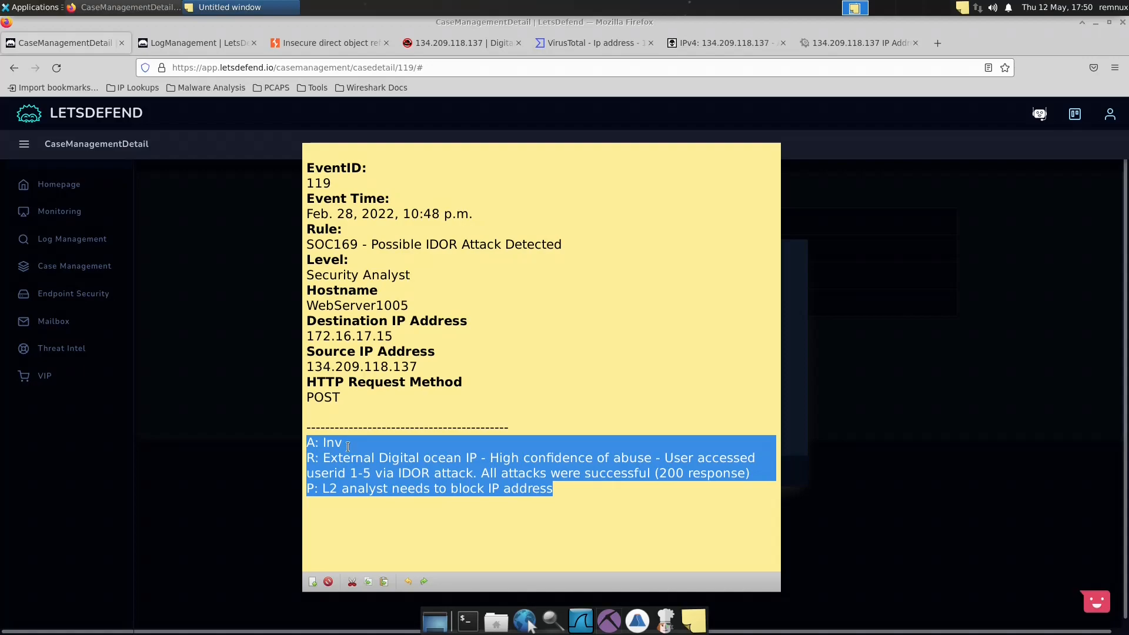
Step: Paste the copied A, R and P lines as the Analyst Note, finish the playbook and continue to the monitoring page
click(862, 523)
click(474, 350)
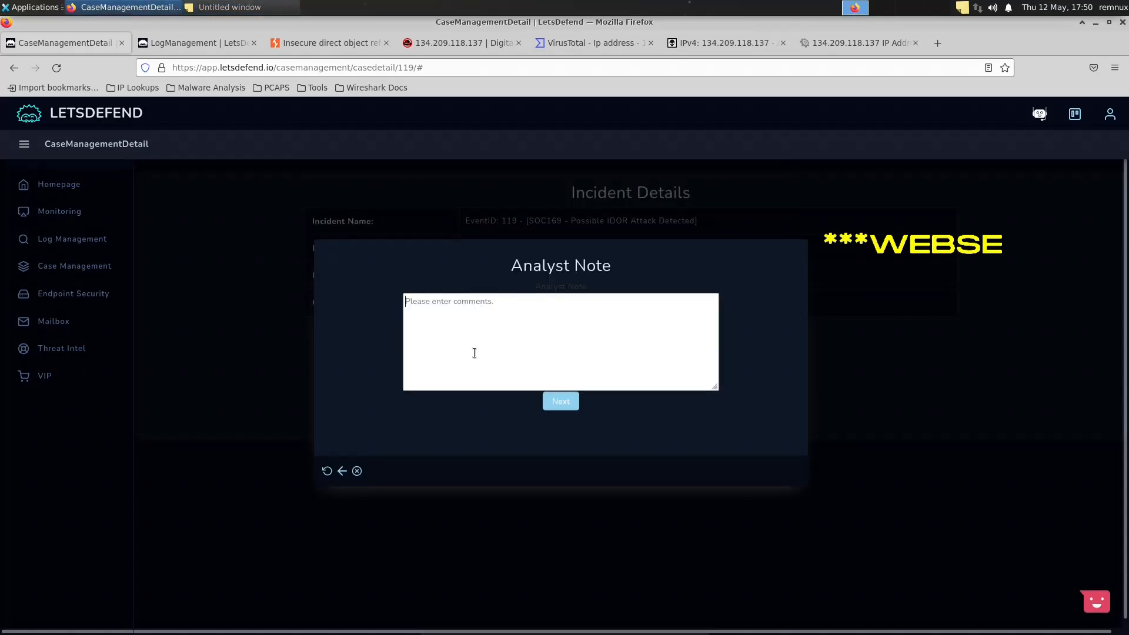
key(ctrl+v)
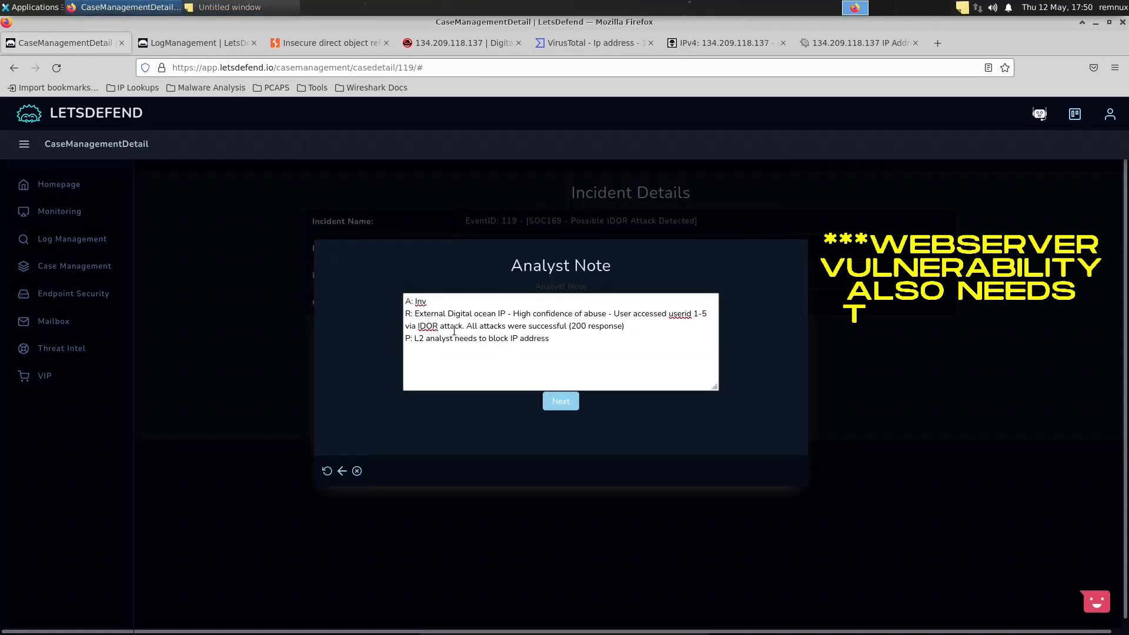
click(556, 401)
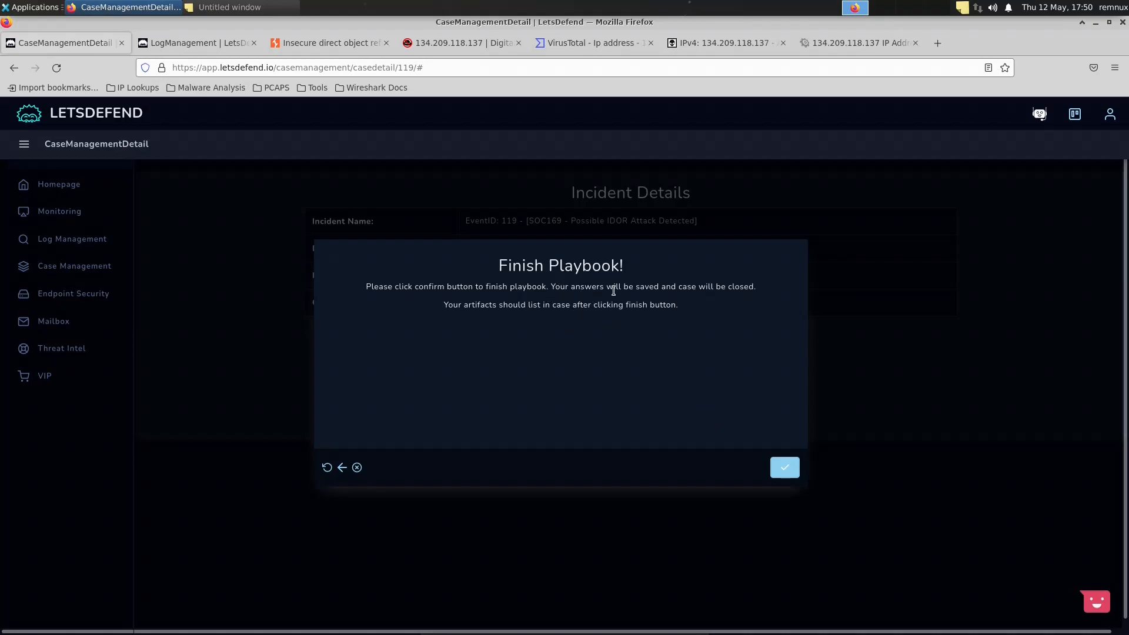
click(784, 468)
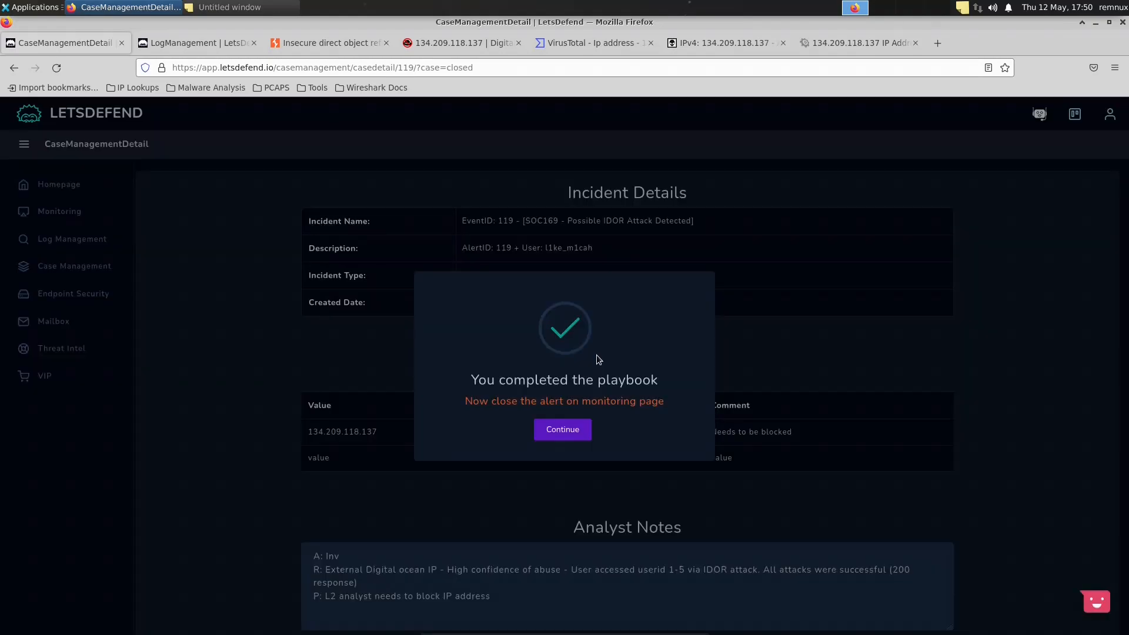
click(547, 431)
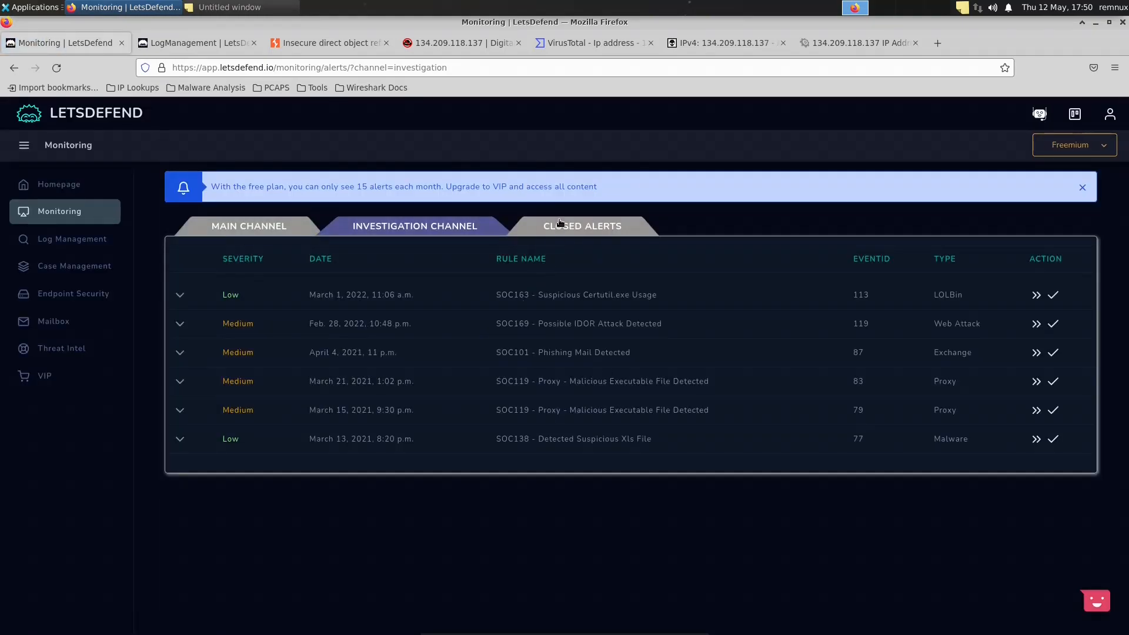
Step: Close alert 119 from the investigation channel as True Positive, pasting the copied A, R and P lines as its note
click(560, 224)
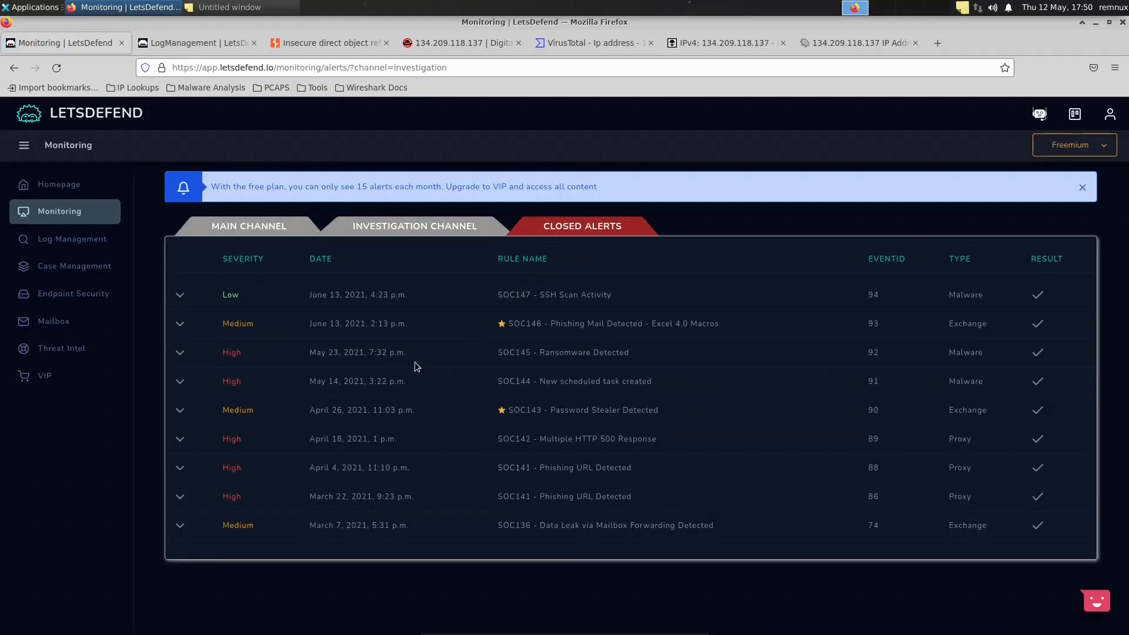
click(412, 226)
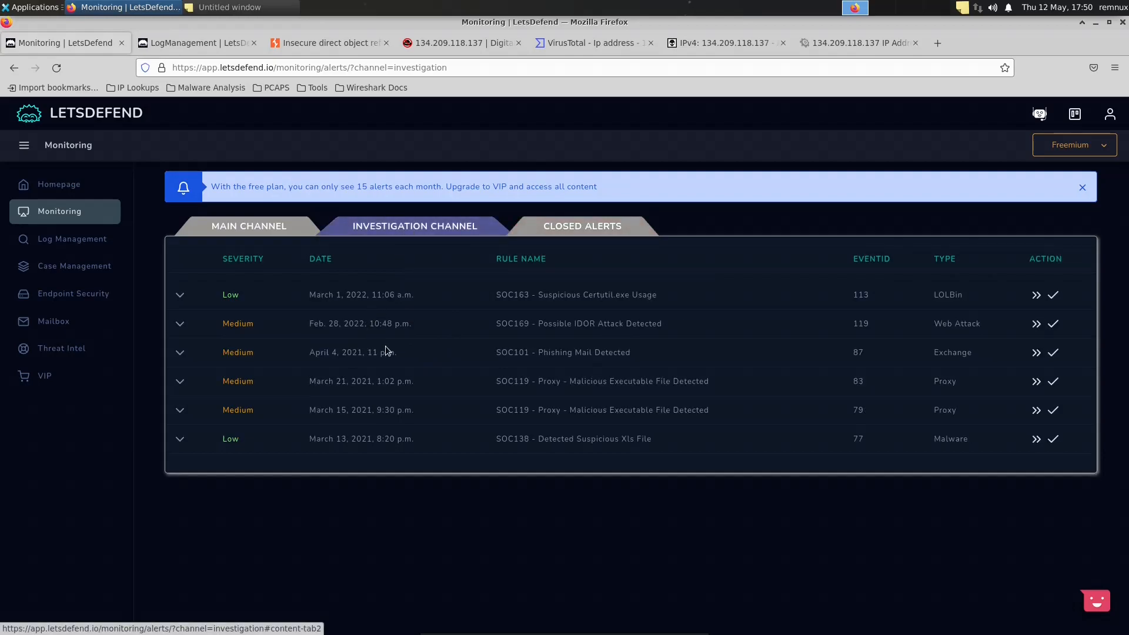
click(1053, 323)
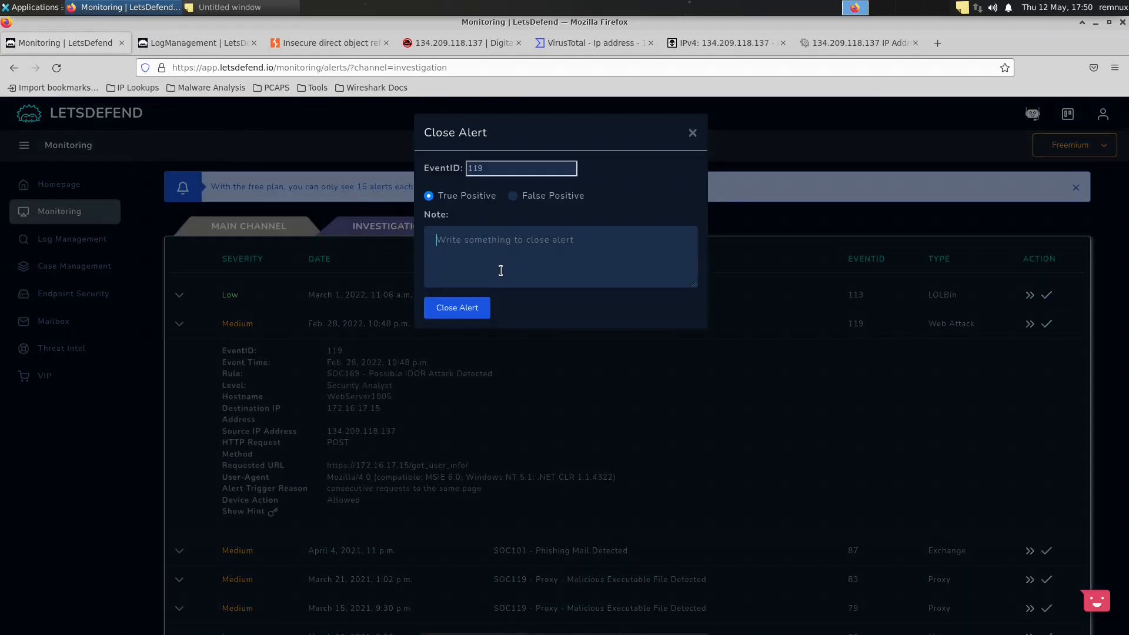
click(476, 245)
text(IP)
key(BackSpace)
key(BackSpace)
key(BackSpace)
key(ctrl+v)
scroll(479, 256, up, 1)
click(477, 308)
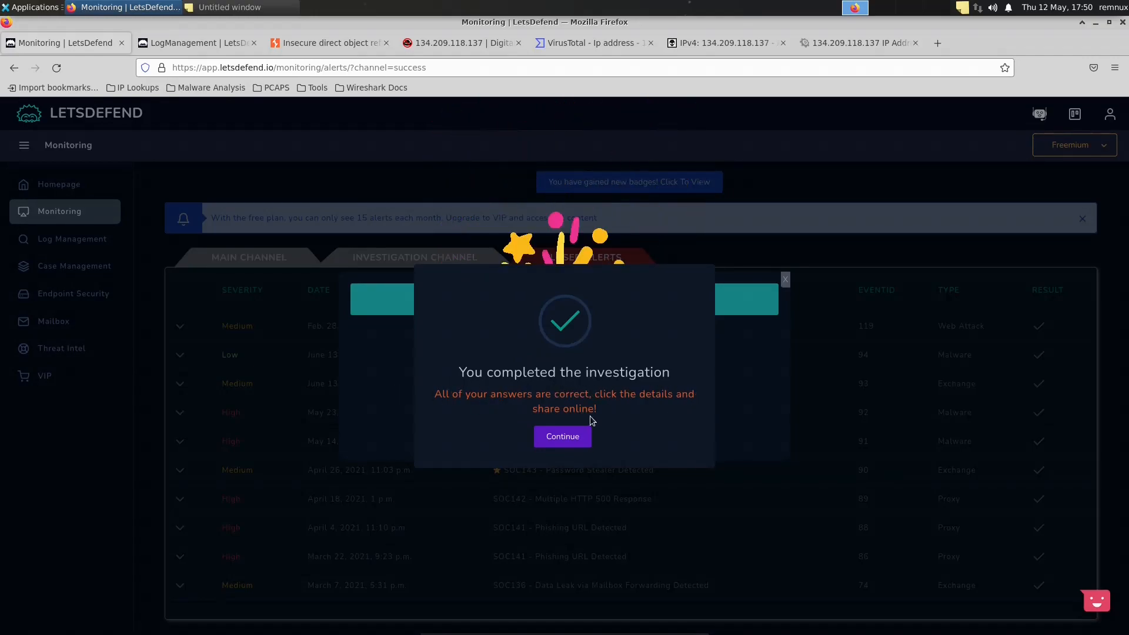
Step: Dismiss the investigation completion message and view the newly gained badge and the full badge list
click(550, 436)
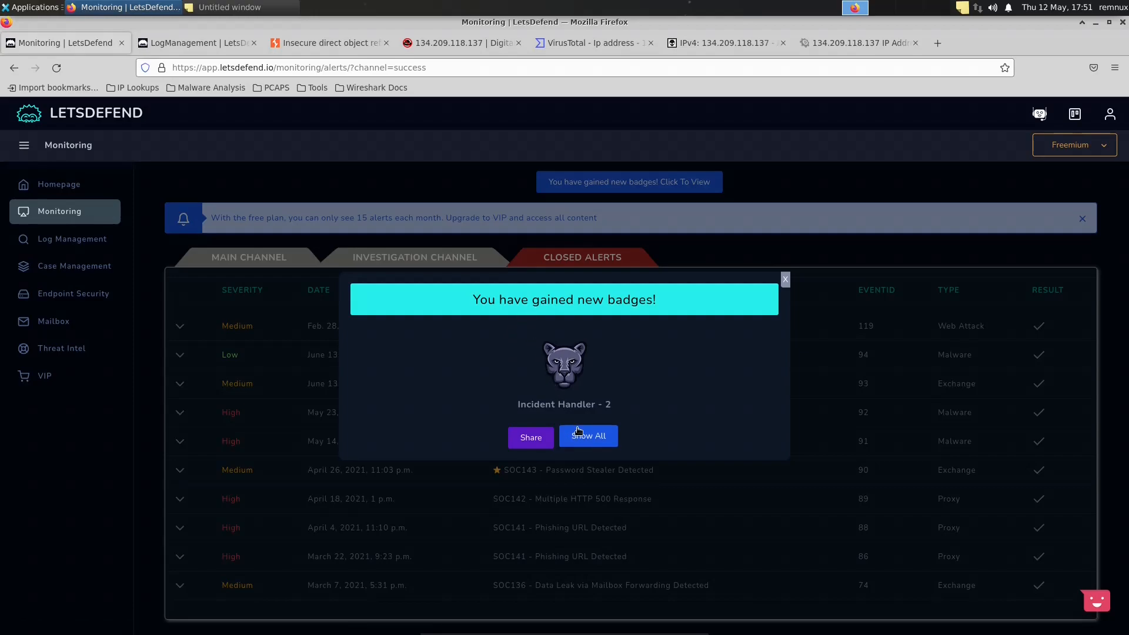
key(Escape)
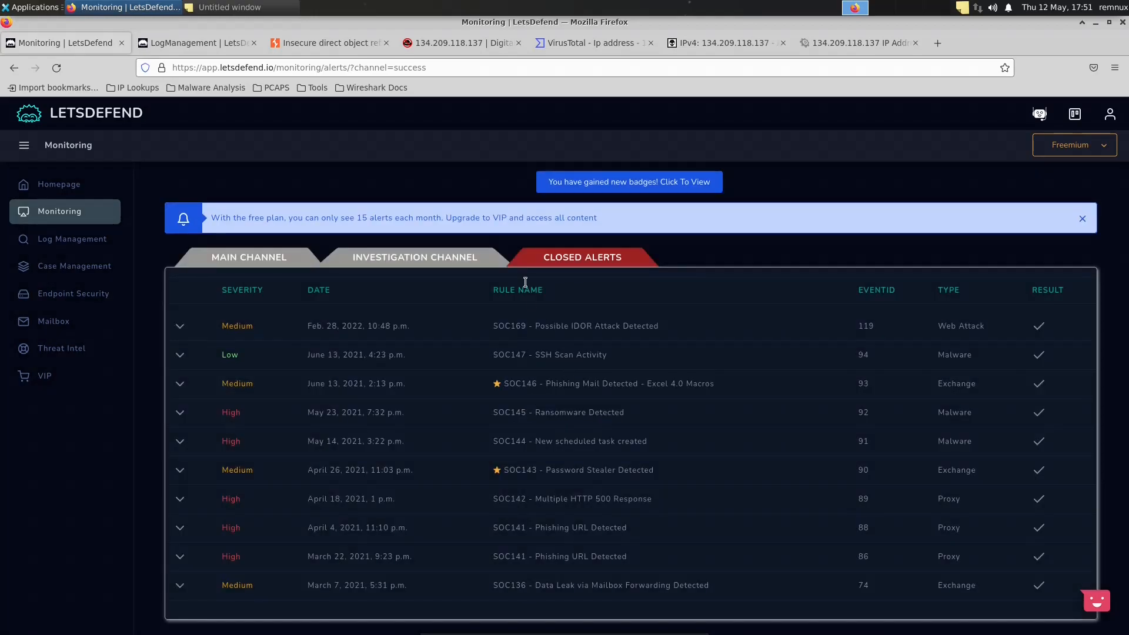
click(615, 181)
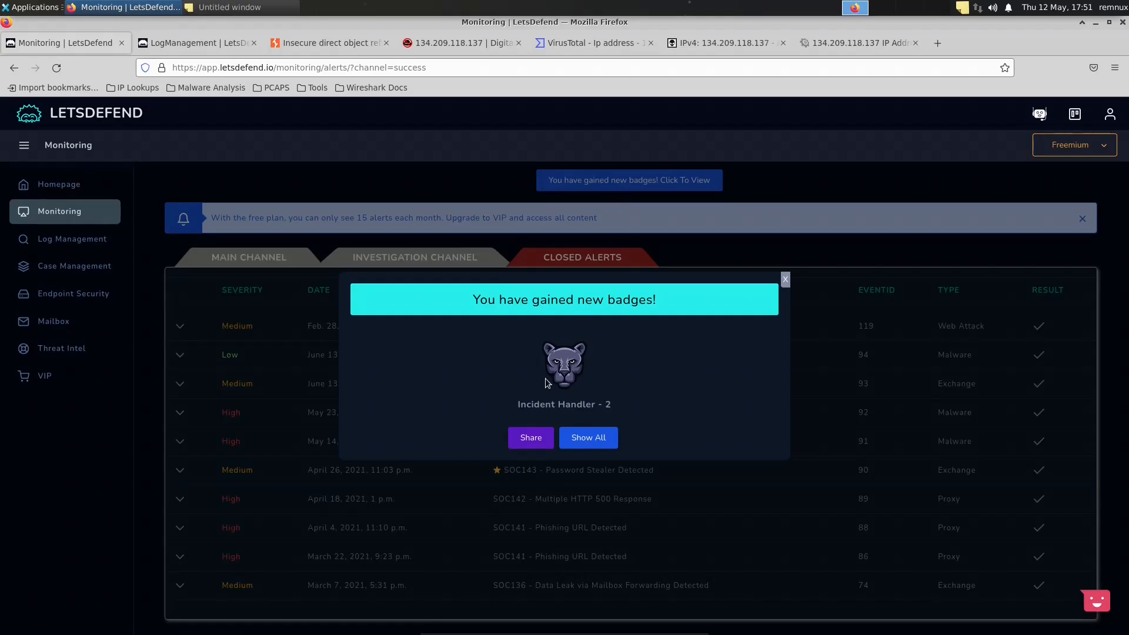
click(575, 439)
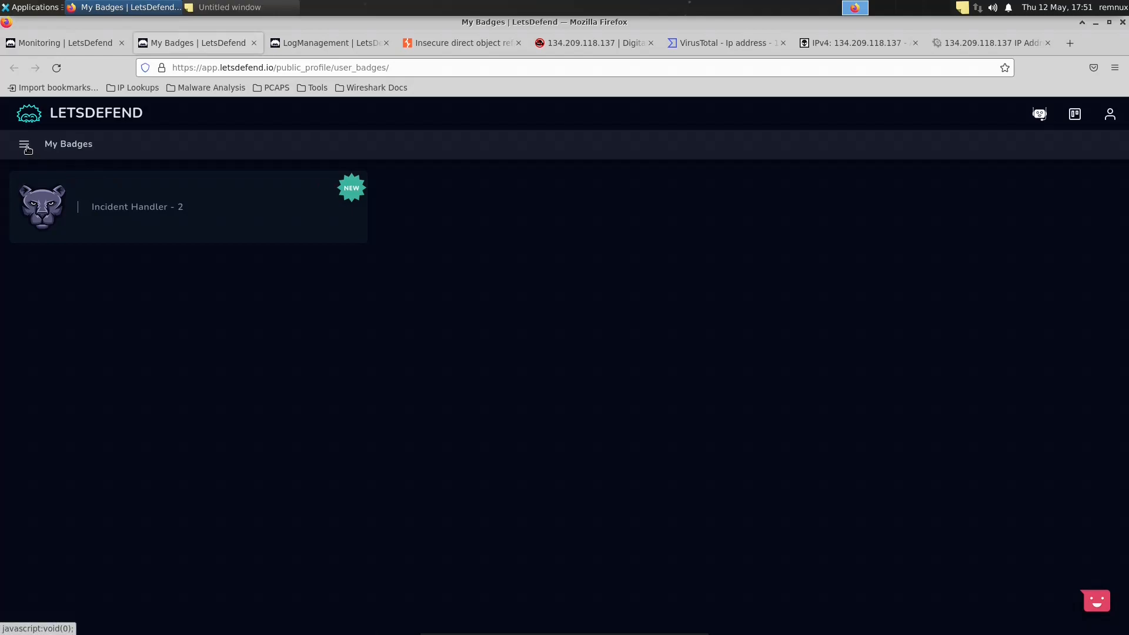
click(79, 44)
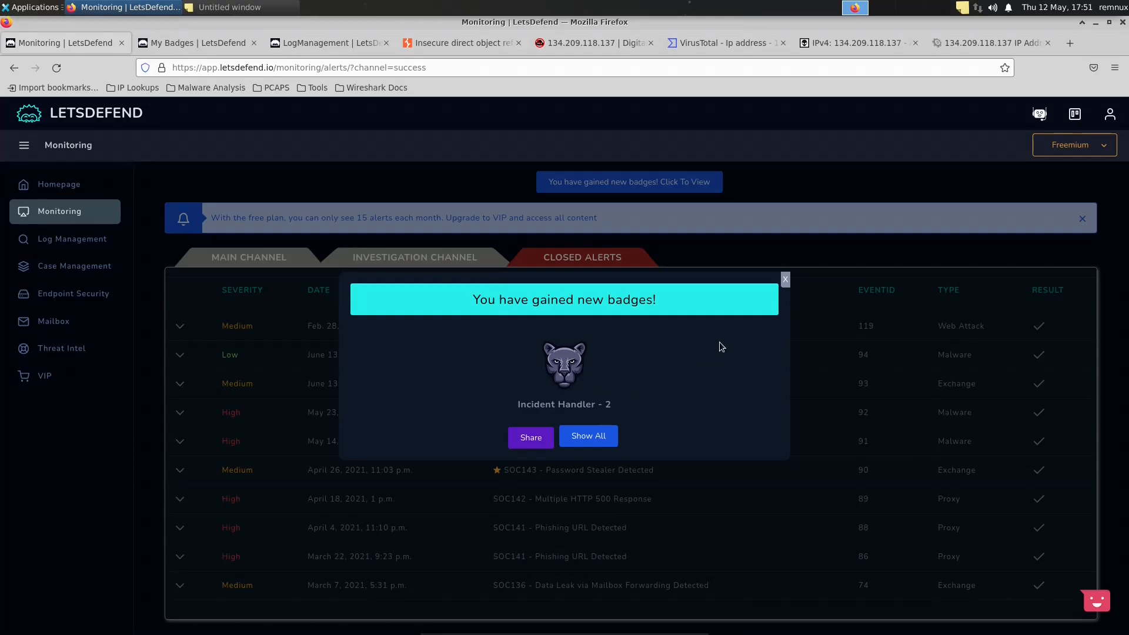
click(785, 279)
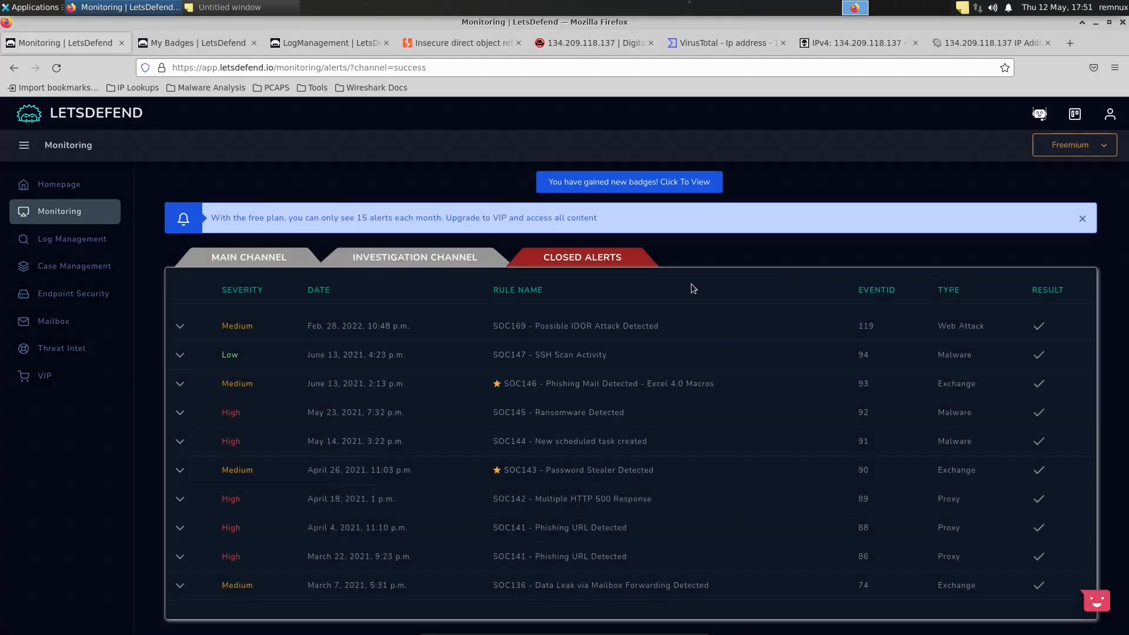
Step: Look through the alerts in the main and investigation channels, ending on the main channel
click(236, 259)
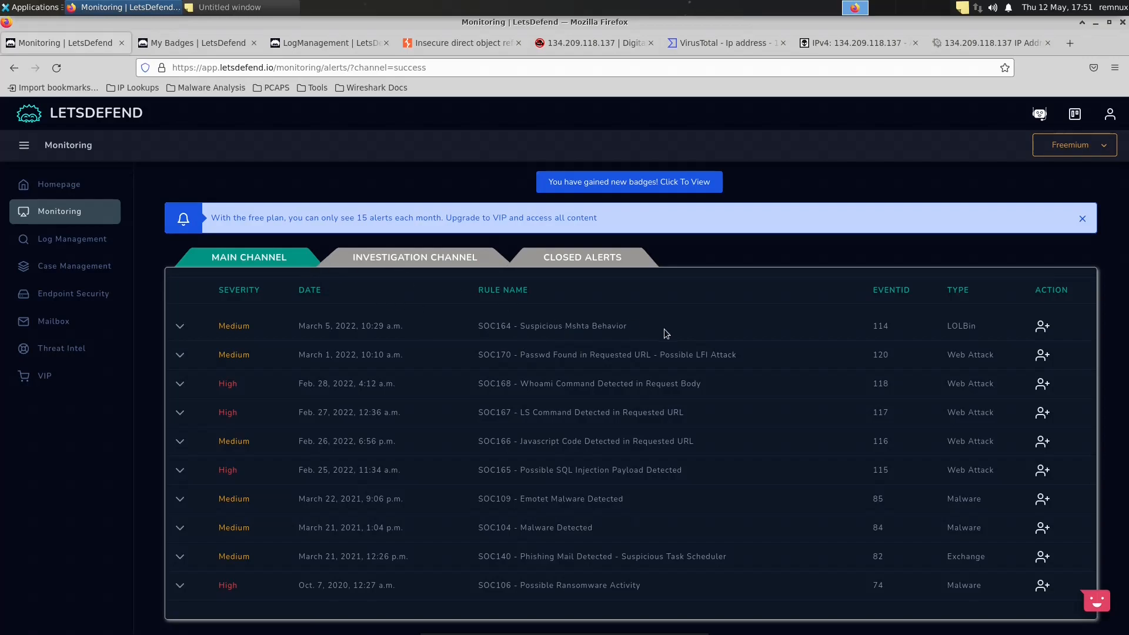
click(419, 266)
click(297, 263)
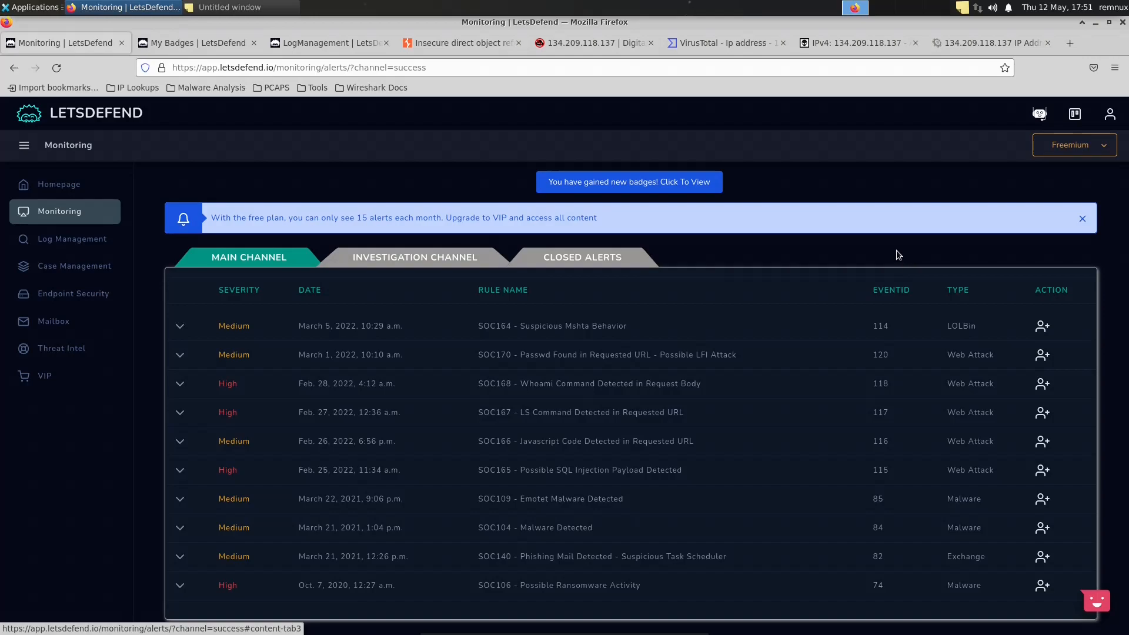
Step: Check the upgrade plans offered beside Freemium and dismiss the free-plan alert limit banner
click(1071, 145)
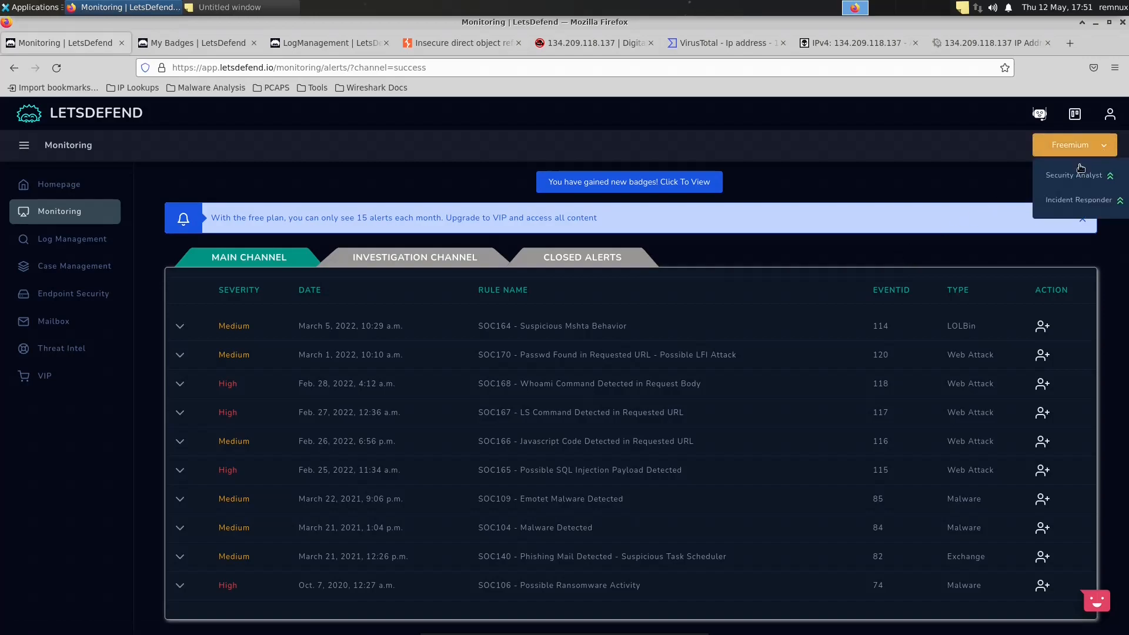
click(877, 180)
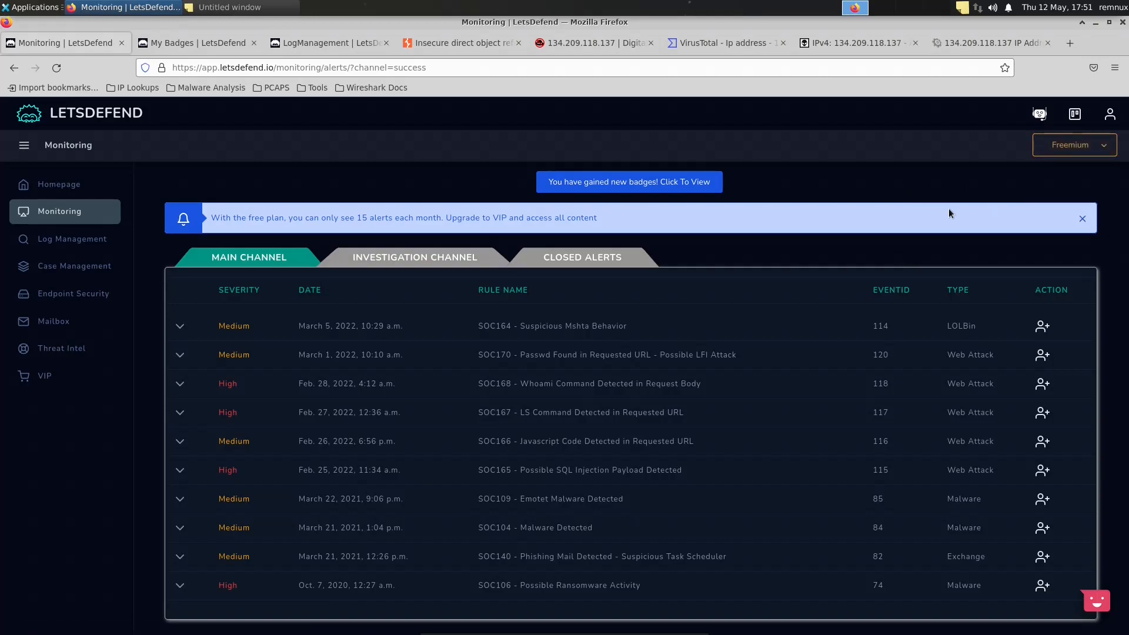
click(1088, 147)
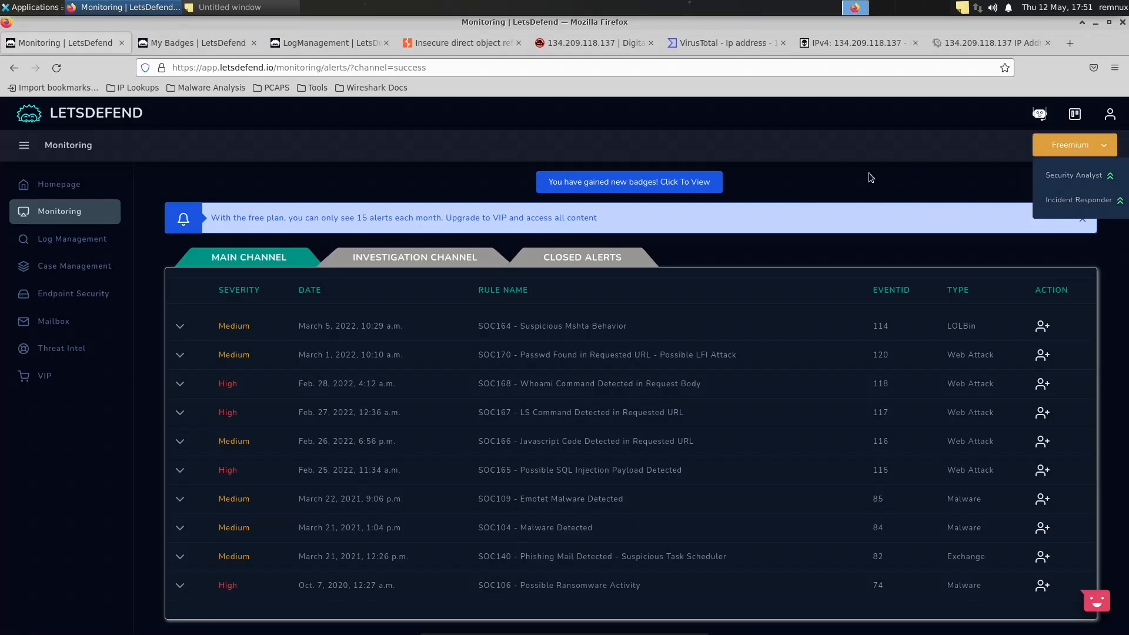
click(888, 174)
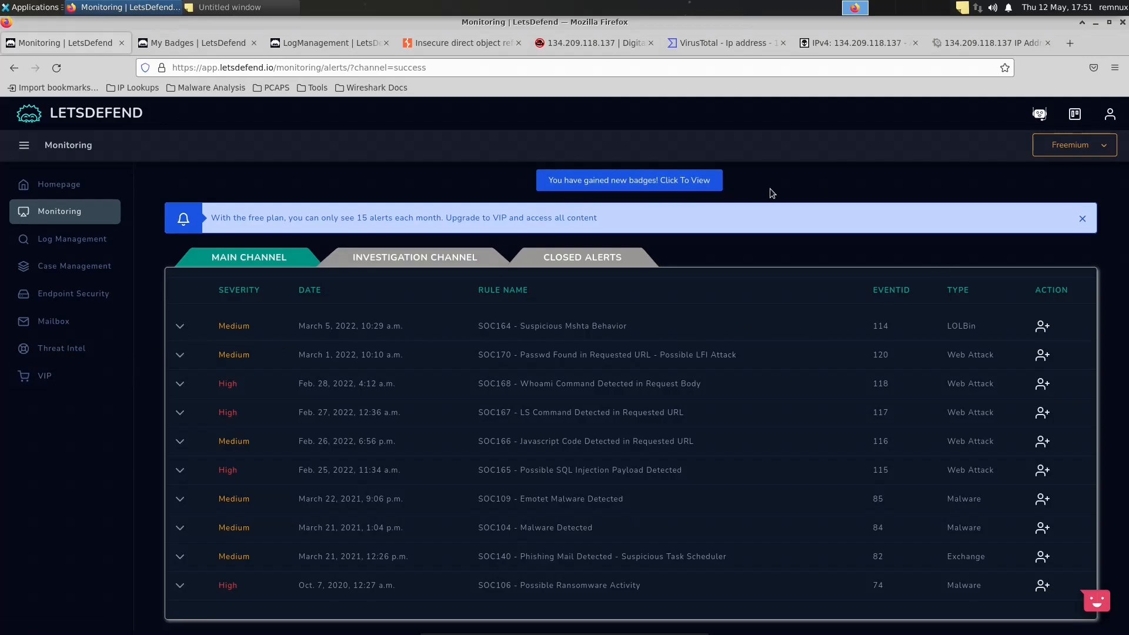
click(1083, 220)
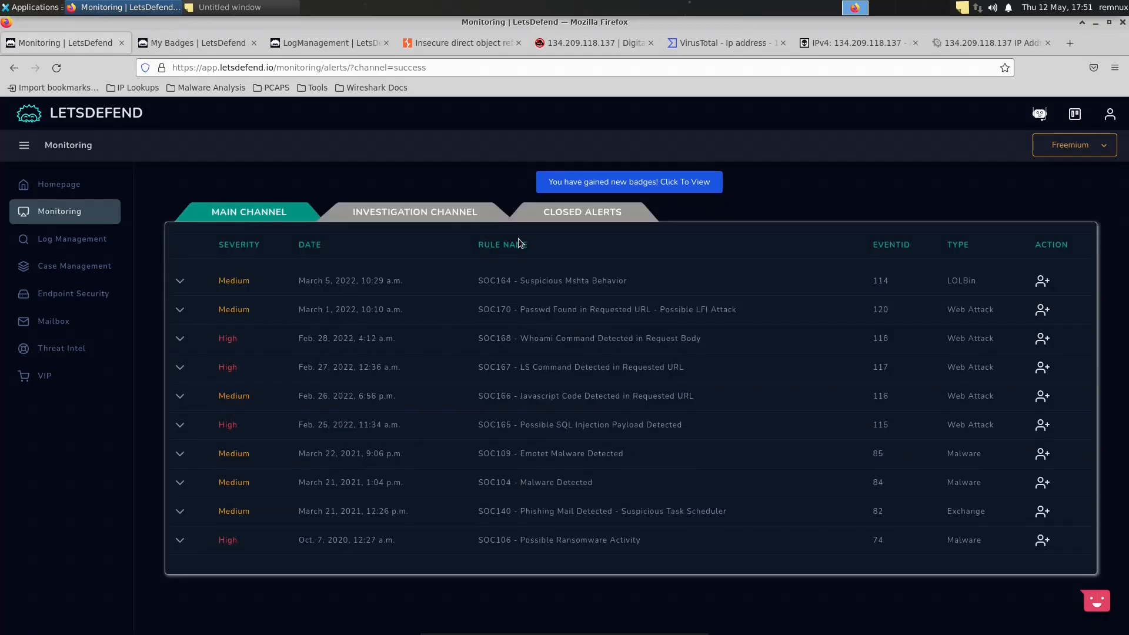